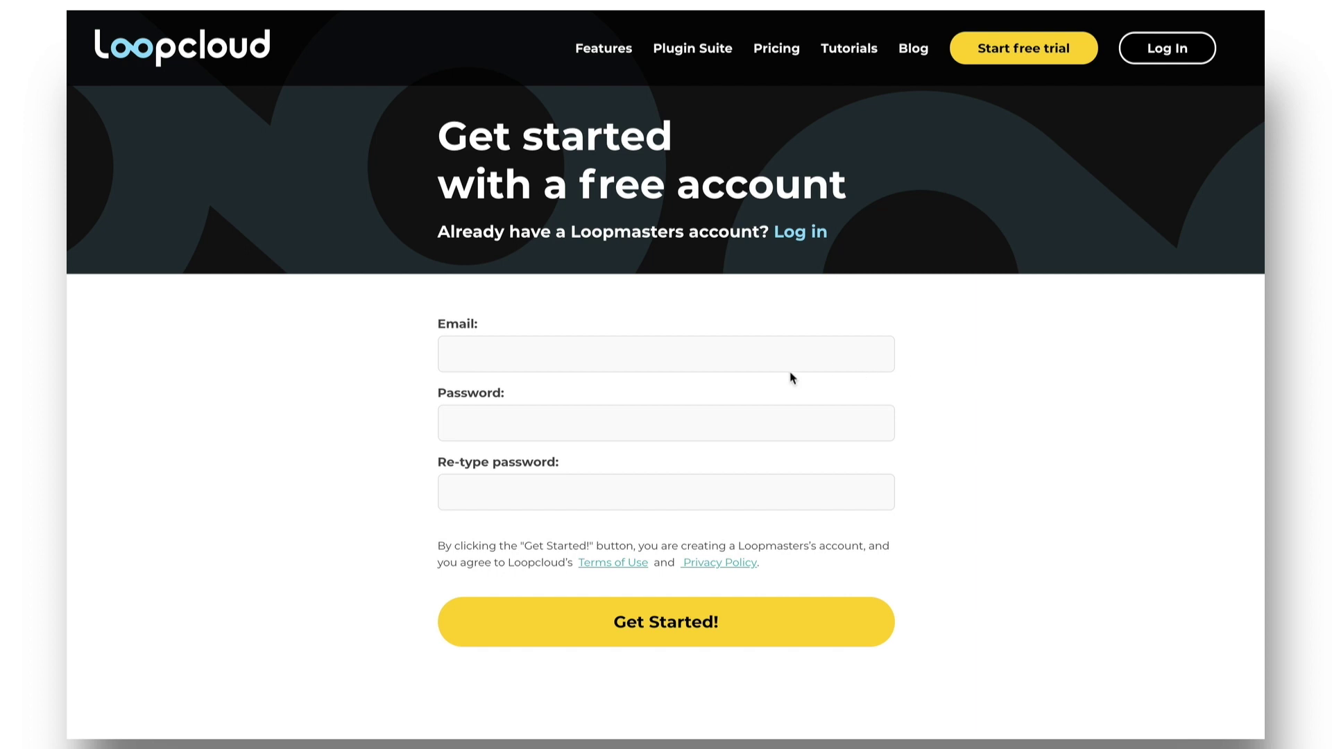
Step: Go to the Log in page, then return to the new-account sign-up form
{"action": "left_click", "coordinate": [801, 233]}
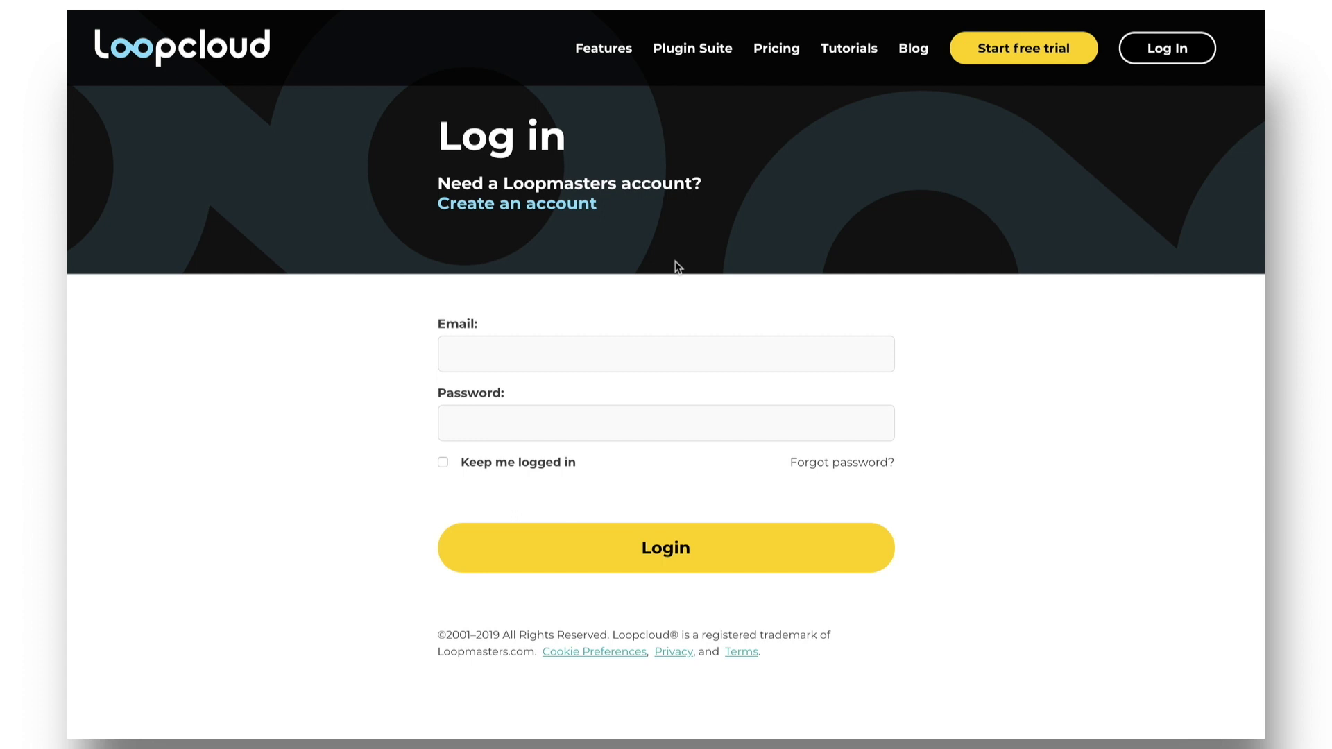
{"action": "left_click", "coordinate": [519, 208]}
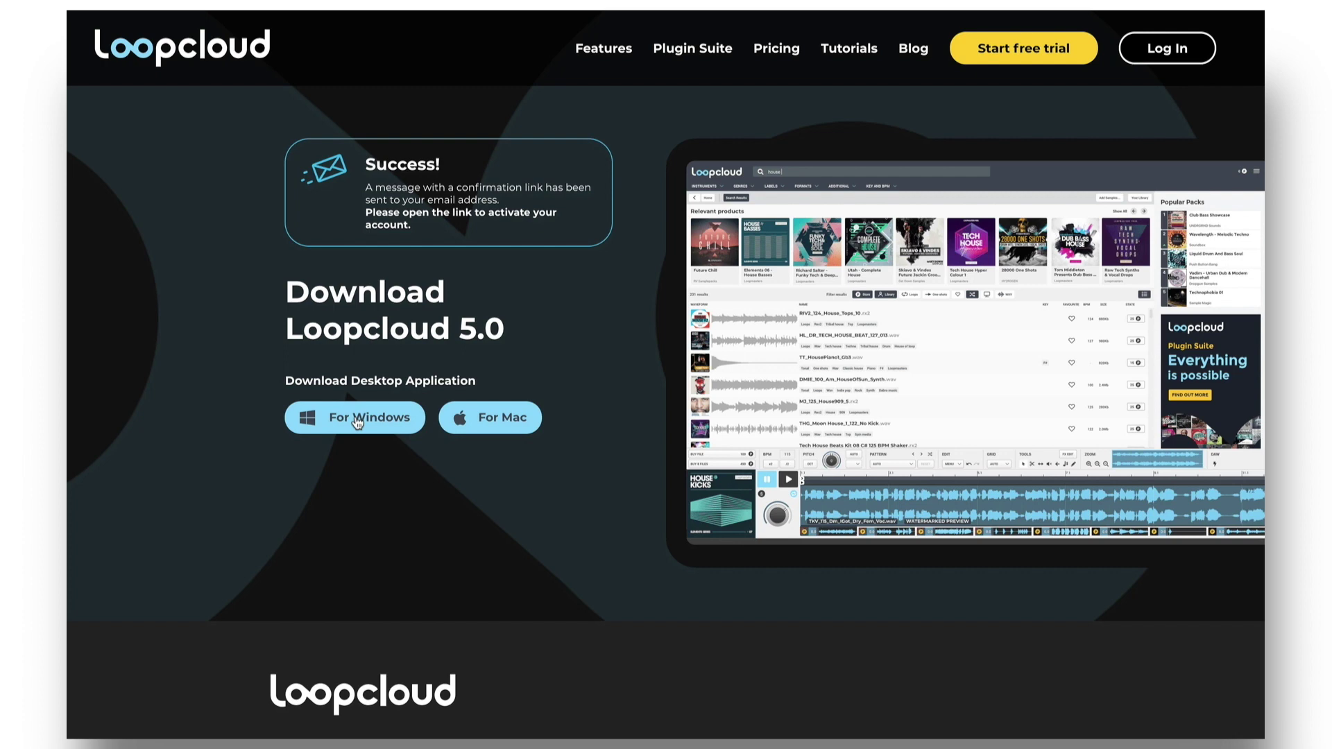
Step: Save the Mac installers for Loopcloud 5.0 and, from the Plugin Suite page, Loopcloud Drum
{"action": "left_click", "coordinate": [504, 424]}
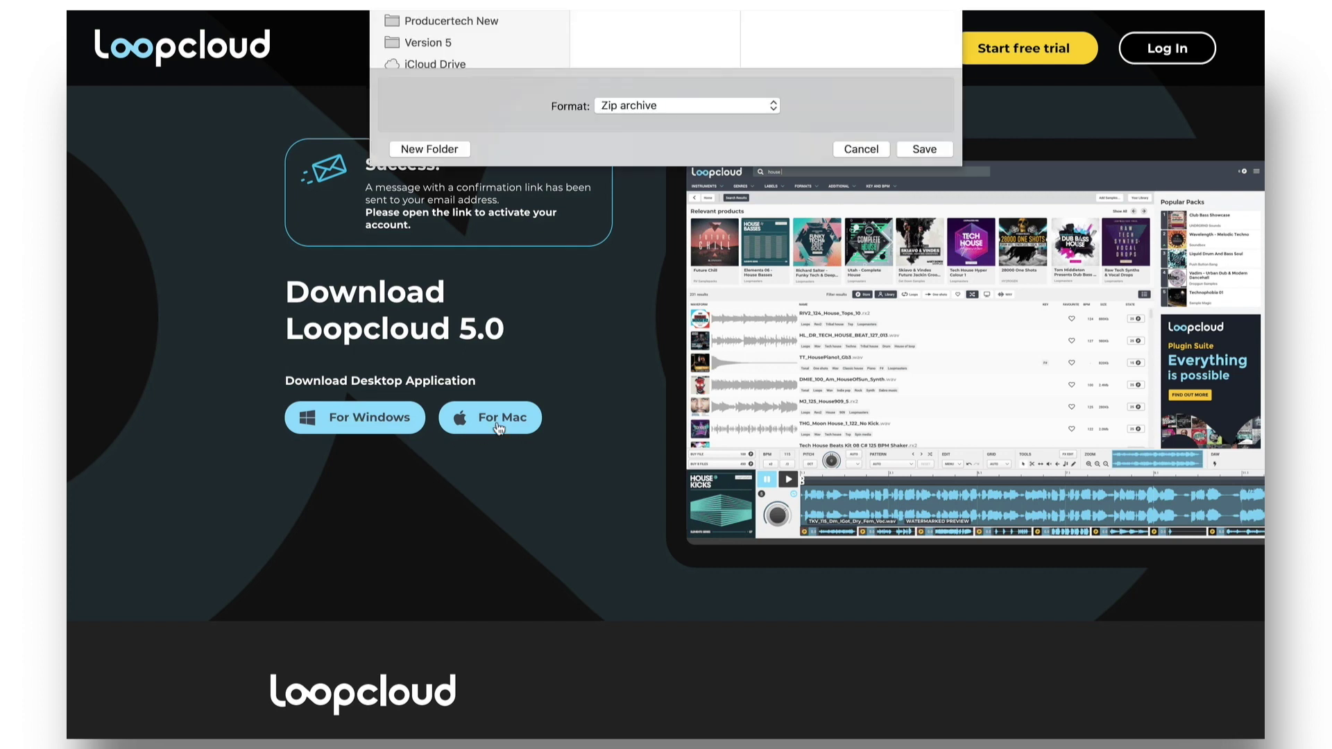
{"action": "left_click", "coordinate": [923, 413]}
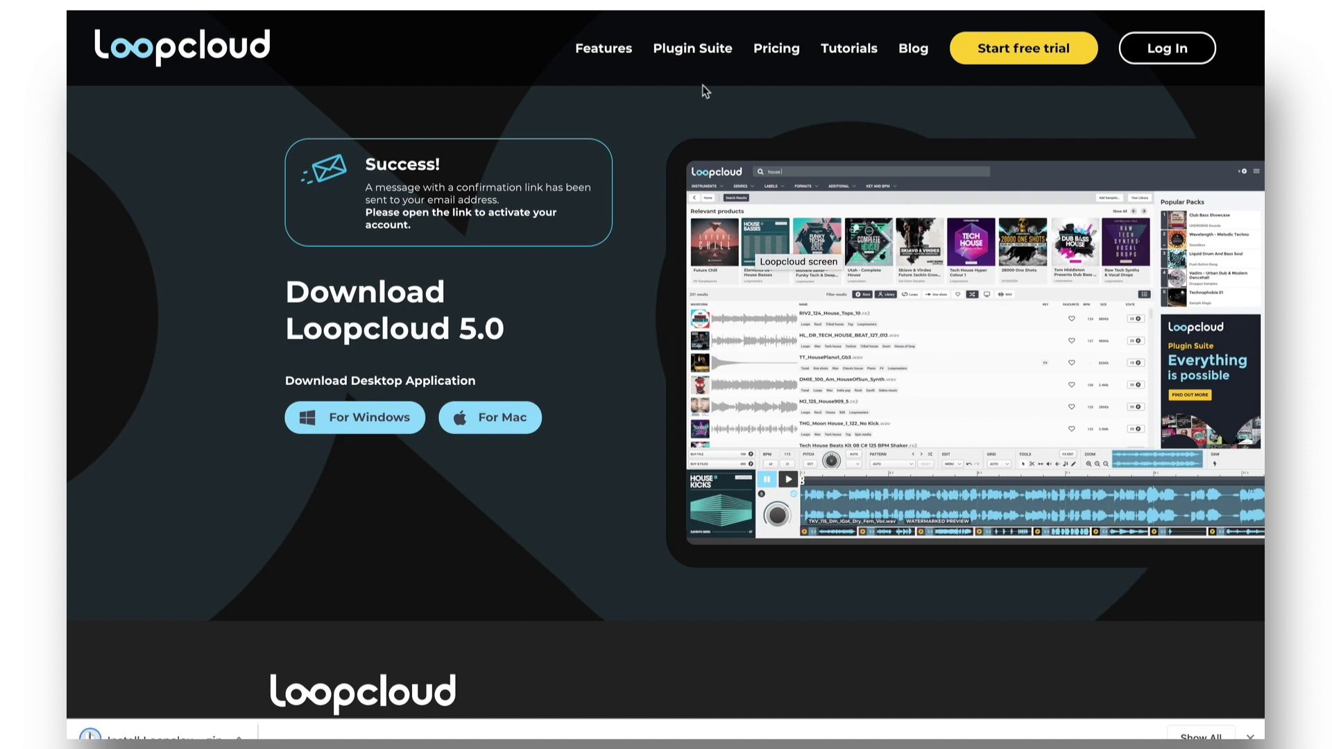
{"action": "left_click", "coordinate": [702, 52]}
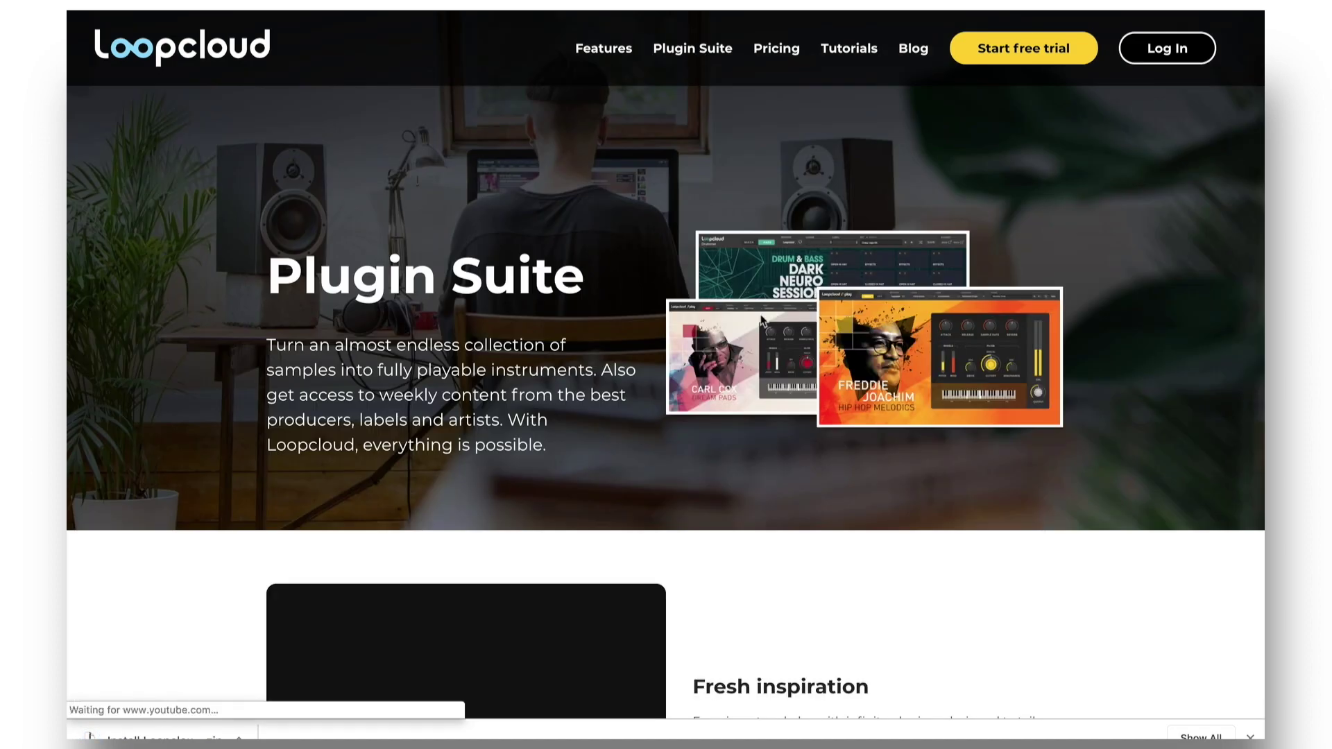
{"action": "scroll", "coordinate": [872, 618], "scroll_direction": "down", "scroll_amount": 15}
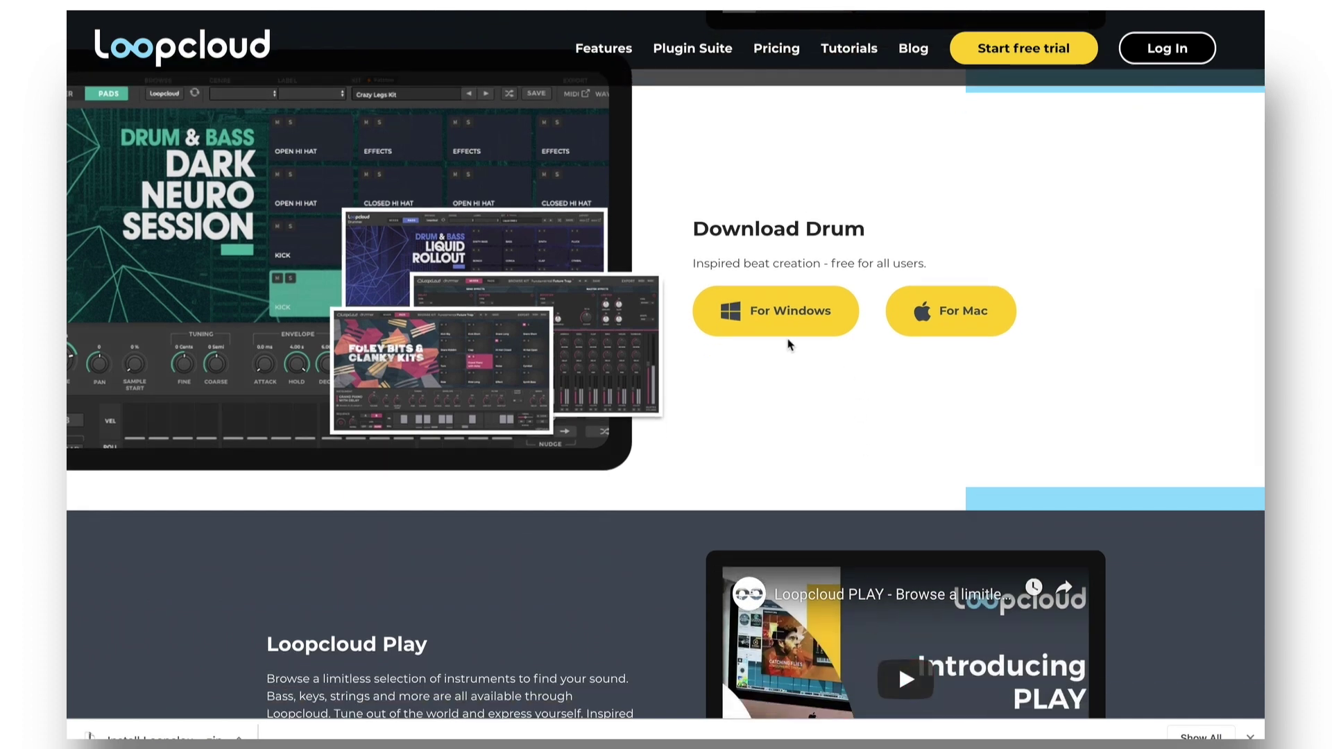
{"action": "left_click", "coordinate": [964, 335]}
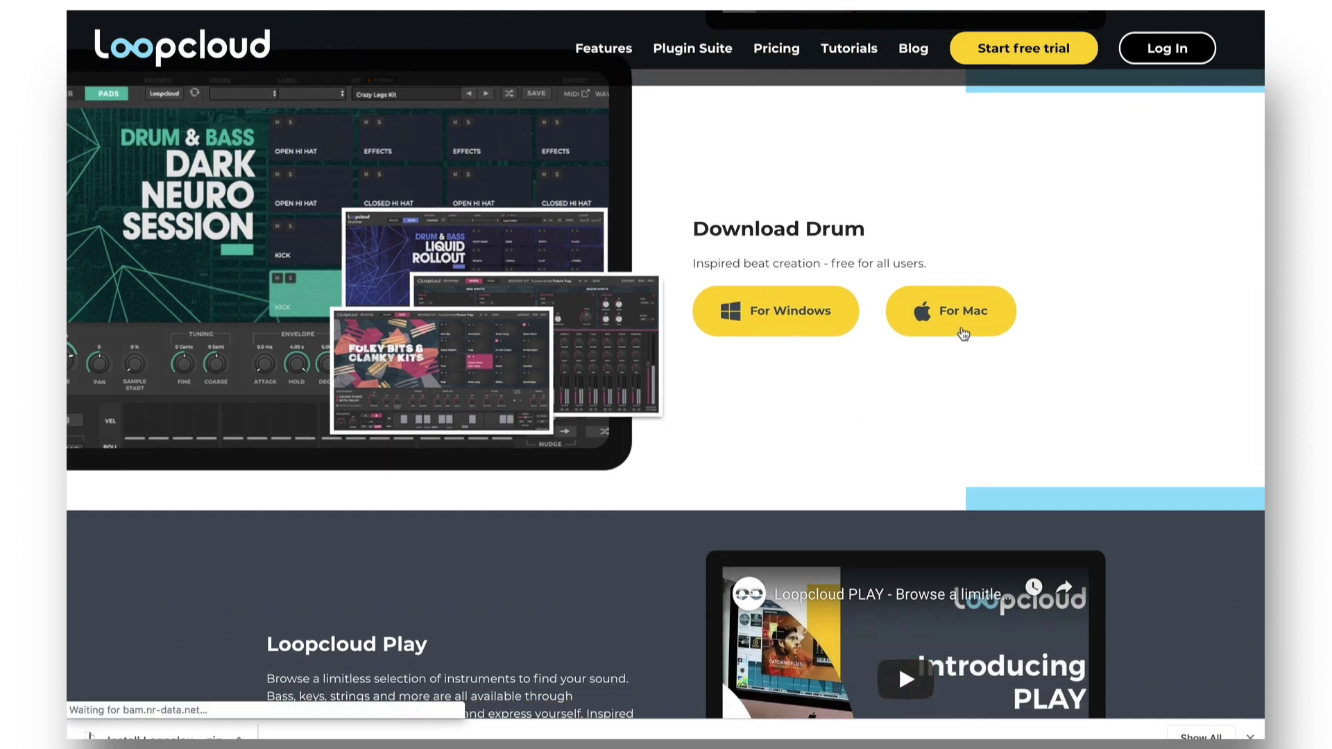
{"action": "left_click", "coordinate": [922, 414]}
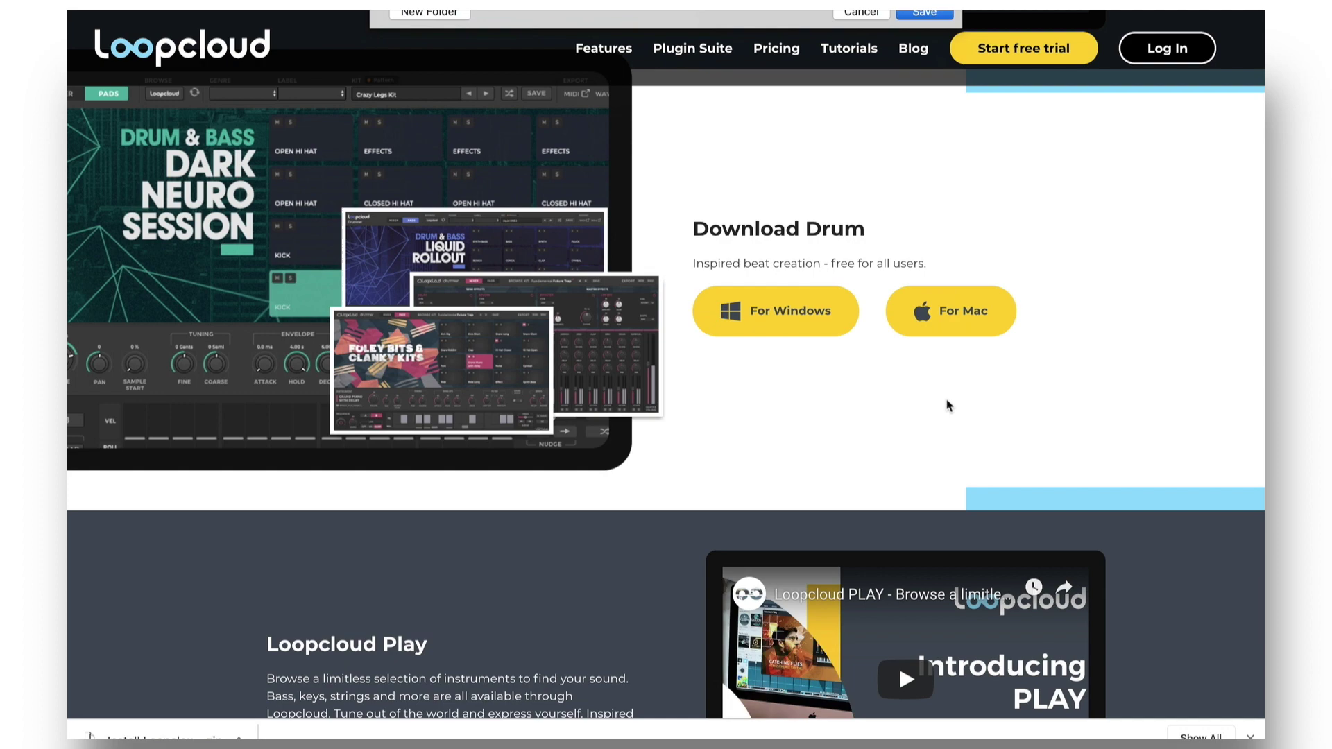
{"action": "scroll", "coordinate": [948, 405], "scroll_direction": "down", "scroll_amount": 10}
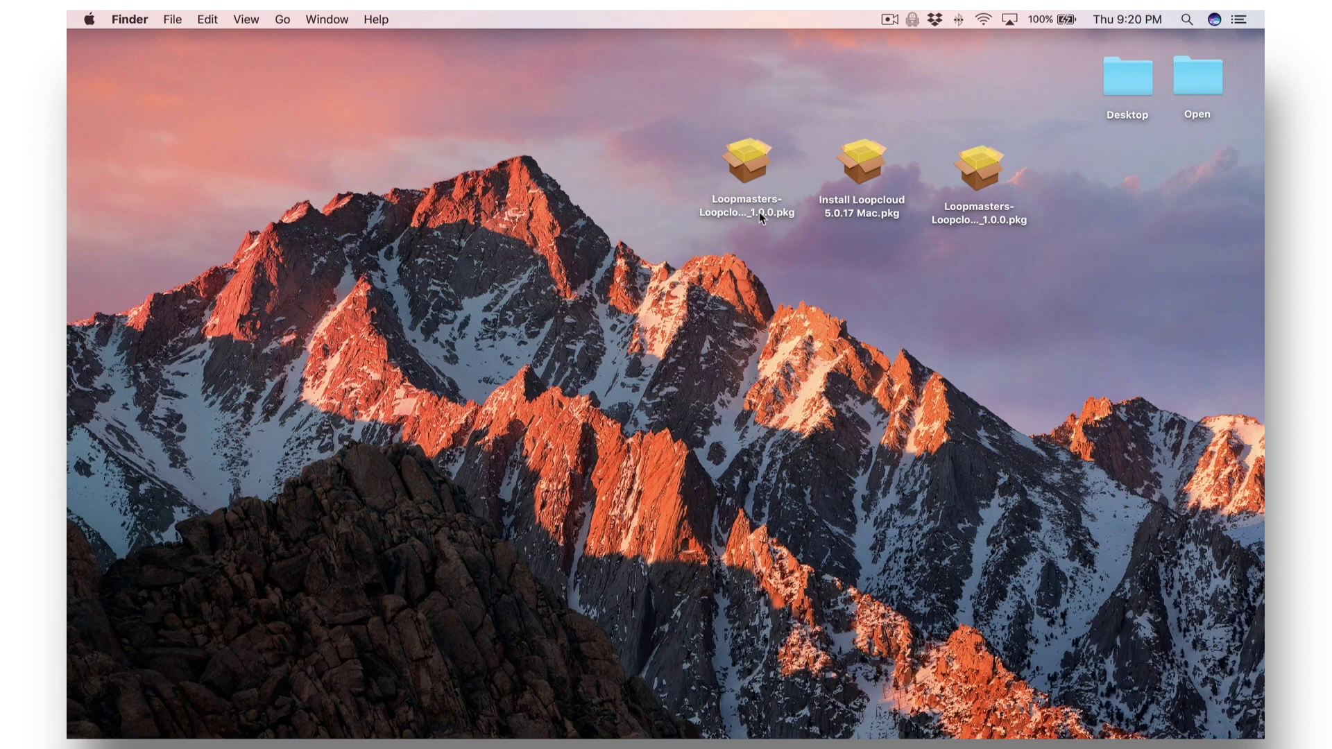
Step: Start the Loopmasters .pkg installer, then launch Loopcloud from the Applications folder
{"action": "double_click", "coordinate": [759, 211]}
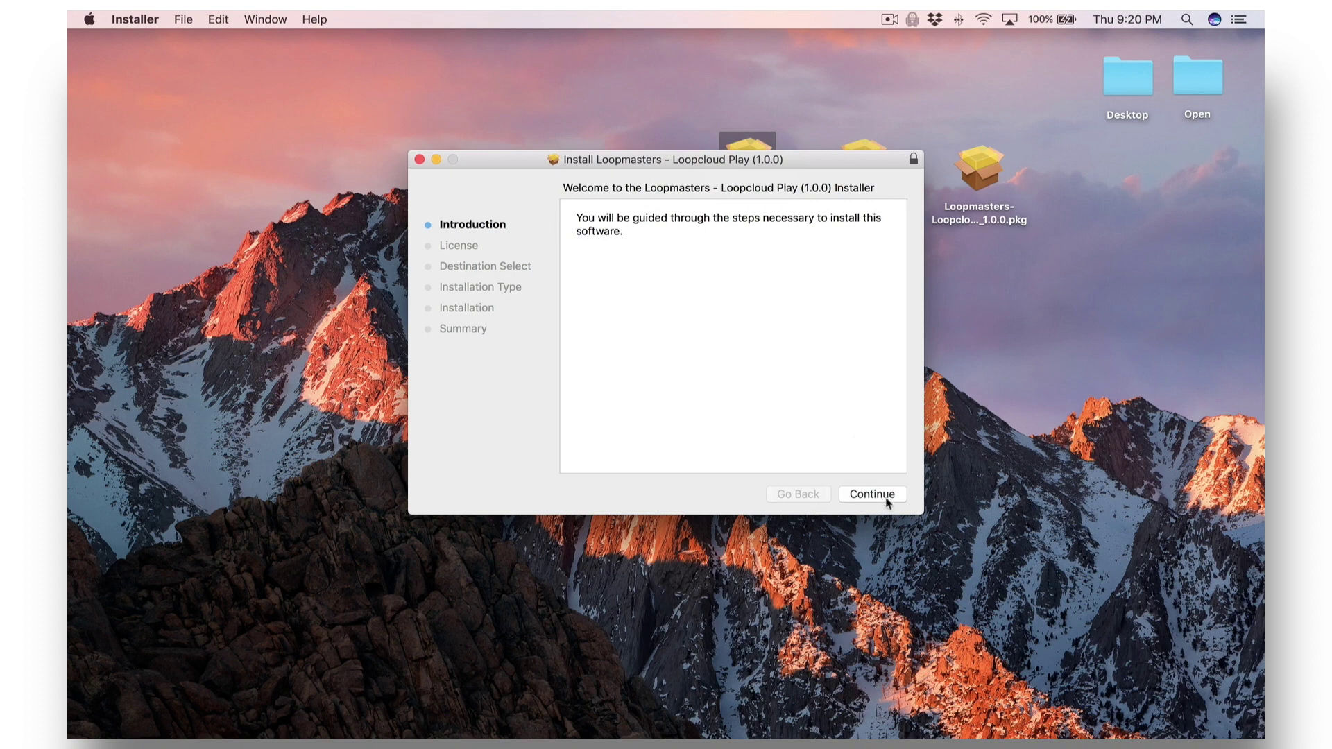
{"action": "left_click", "coordinate": [887, 495]}
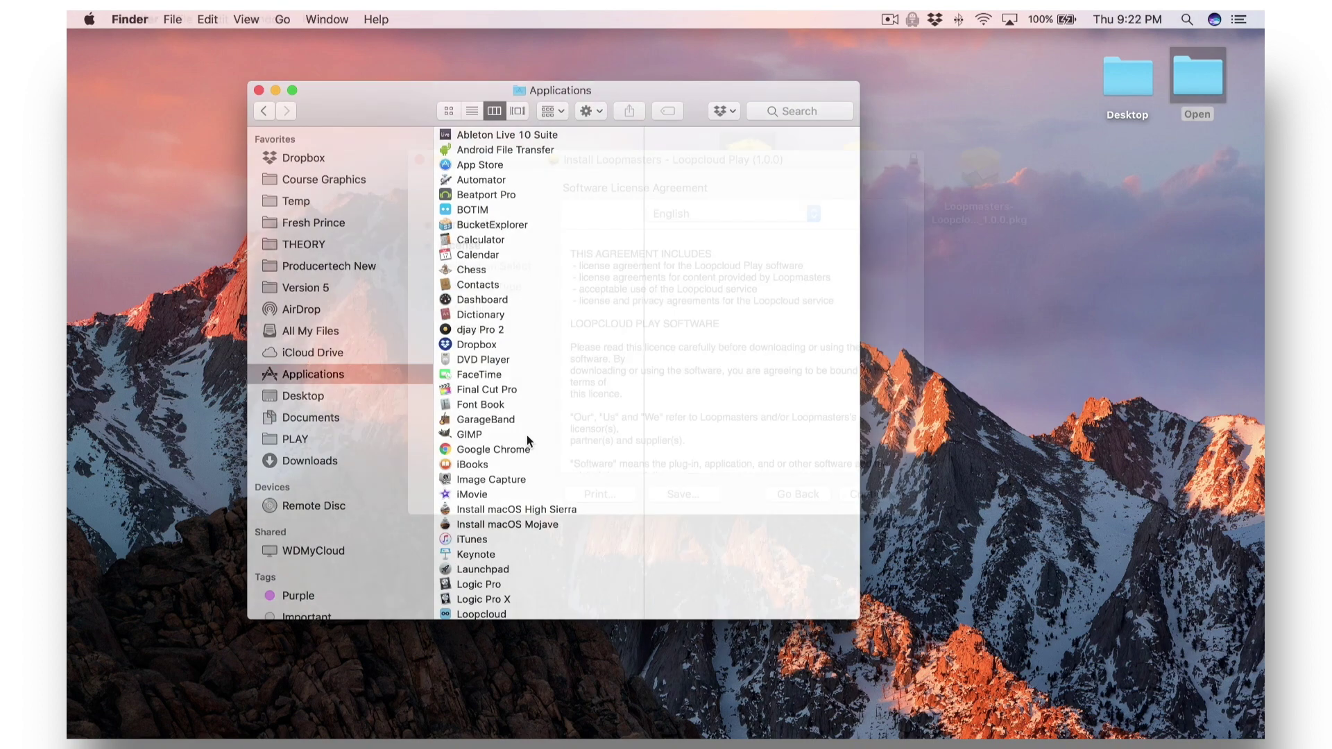
{"action": "scroll", "coordinate": [526, 435], "scroll_direction": "down", "scroll_amount": 8}
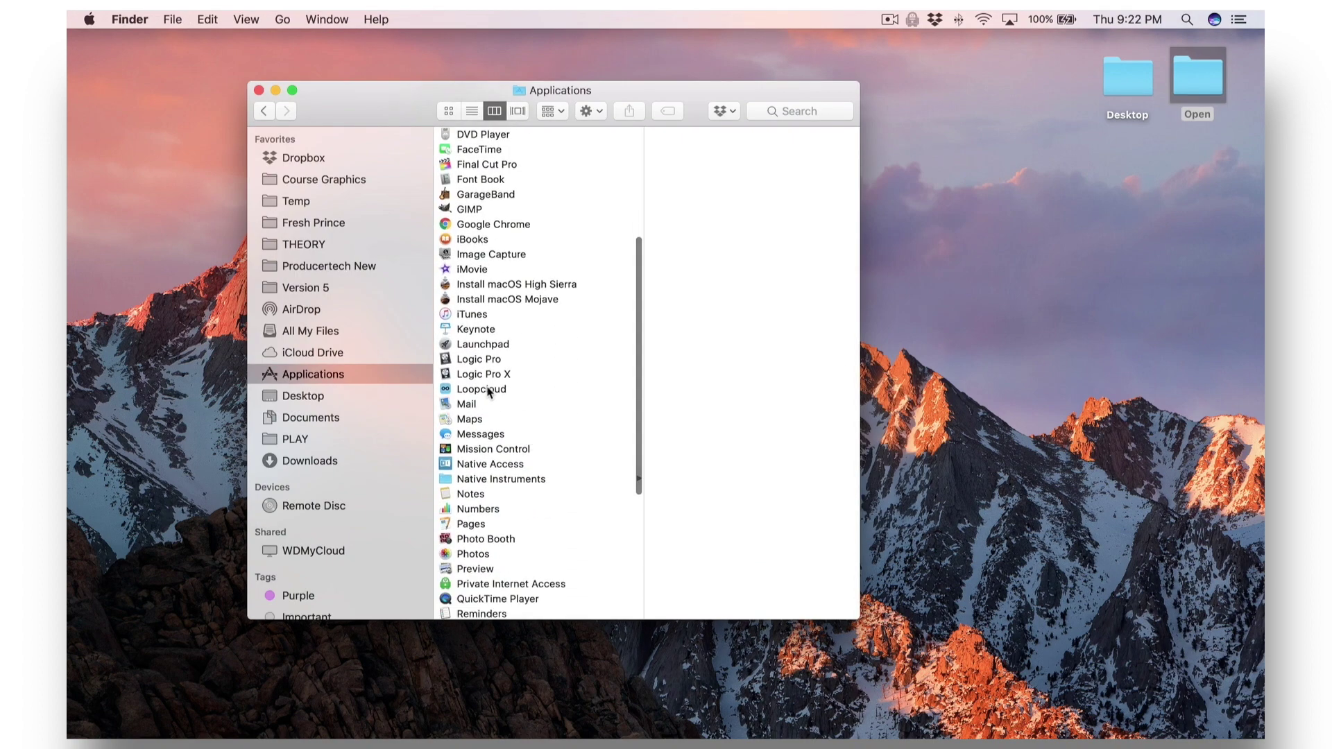
{"action": "left_click", "coordinate": [489, 390]}
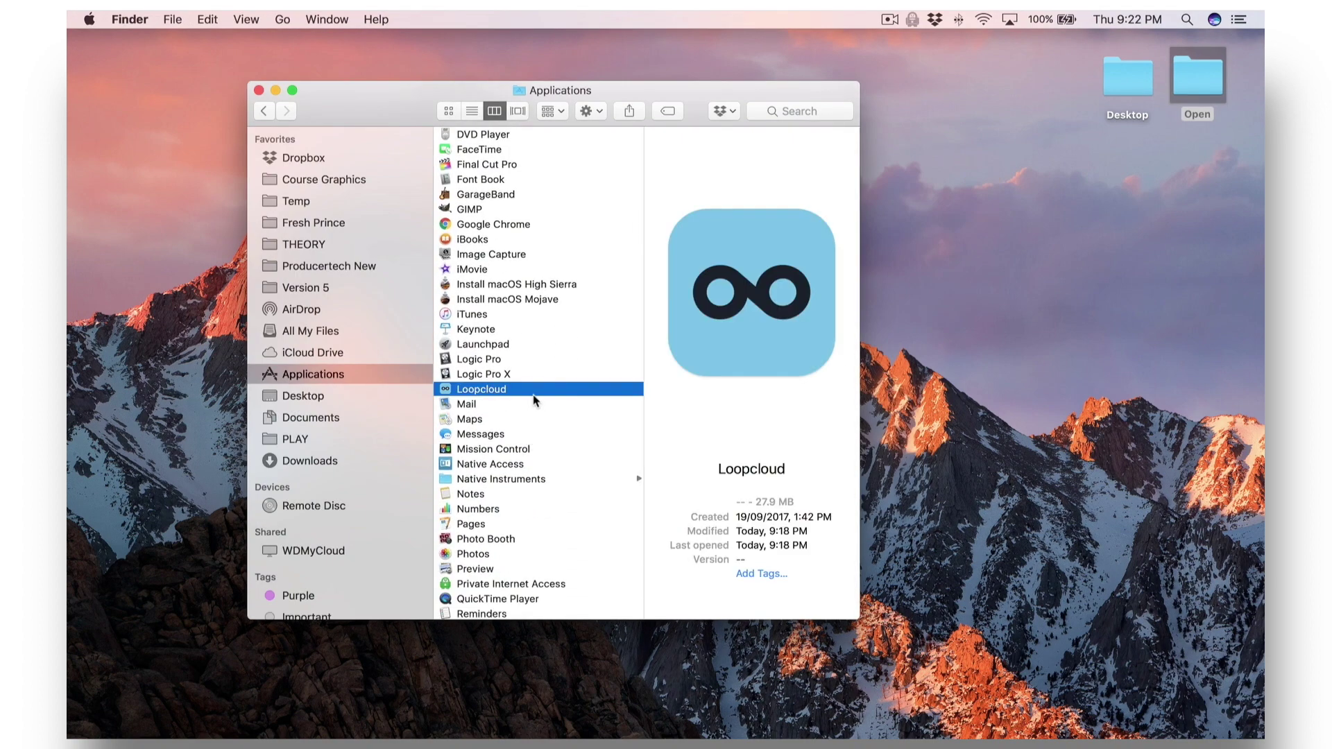
{"action": "double_click", "coordinate": [489, 390]}
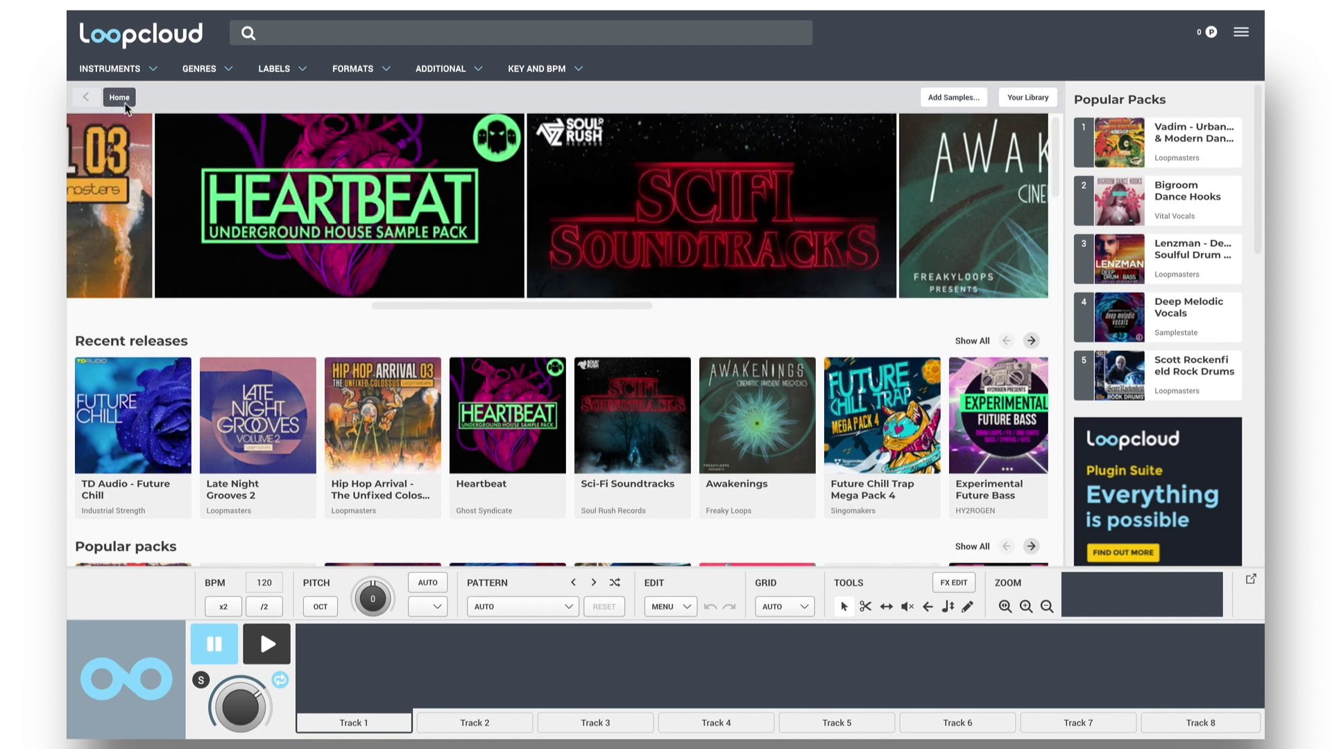
Step: In Your Library, drill into Welcome Pack › 03 Samples › House and Techno › Loops › BASS_LOOPS and load GST_123_Dm_SynthBass_18
{"action": "left_click", "coordinate": [1033, 99]}
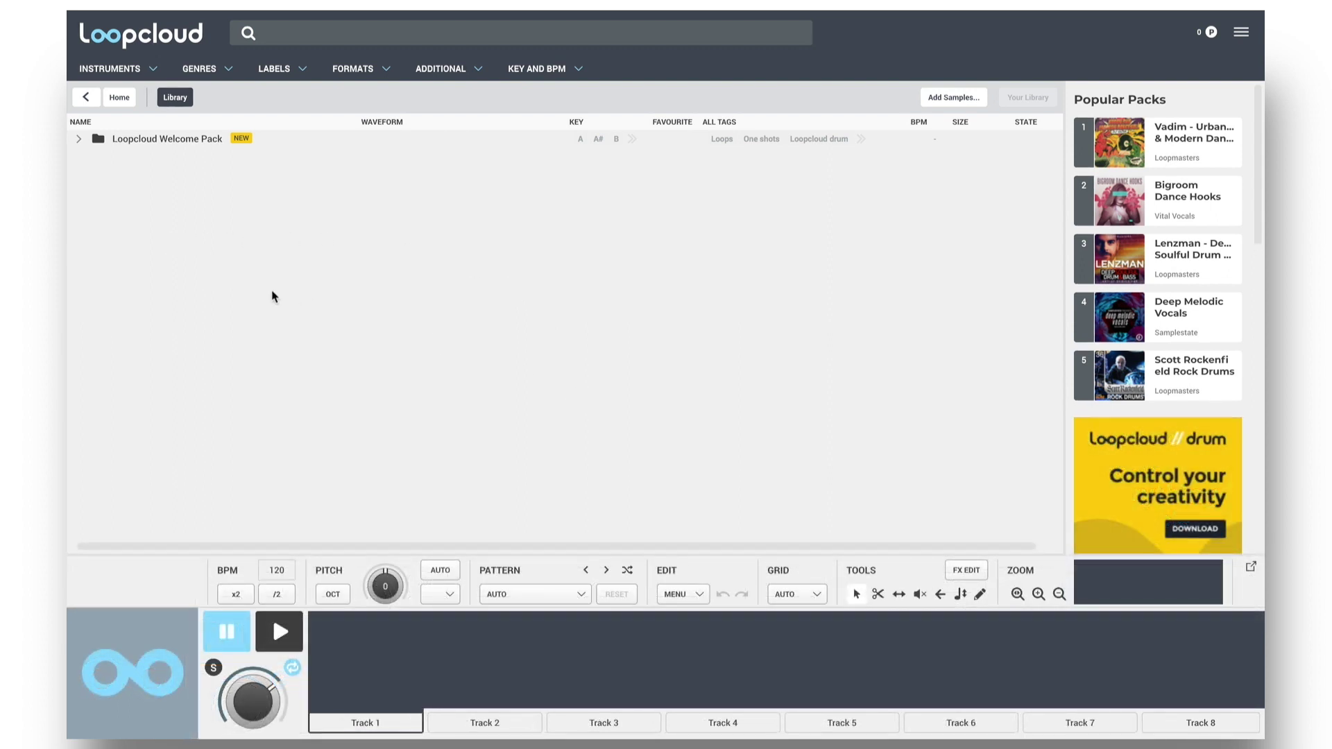
{"action": "left_click", "coordinate": [78, 139]}
{"action": "left_click", "coordinate": [91, 156]}
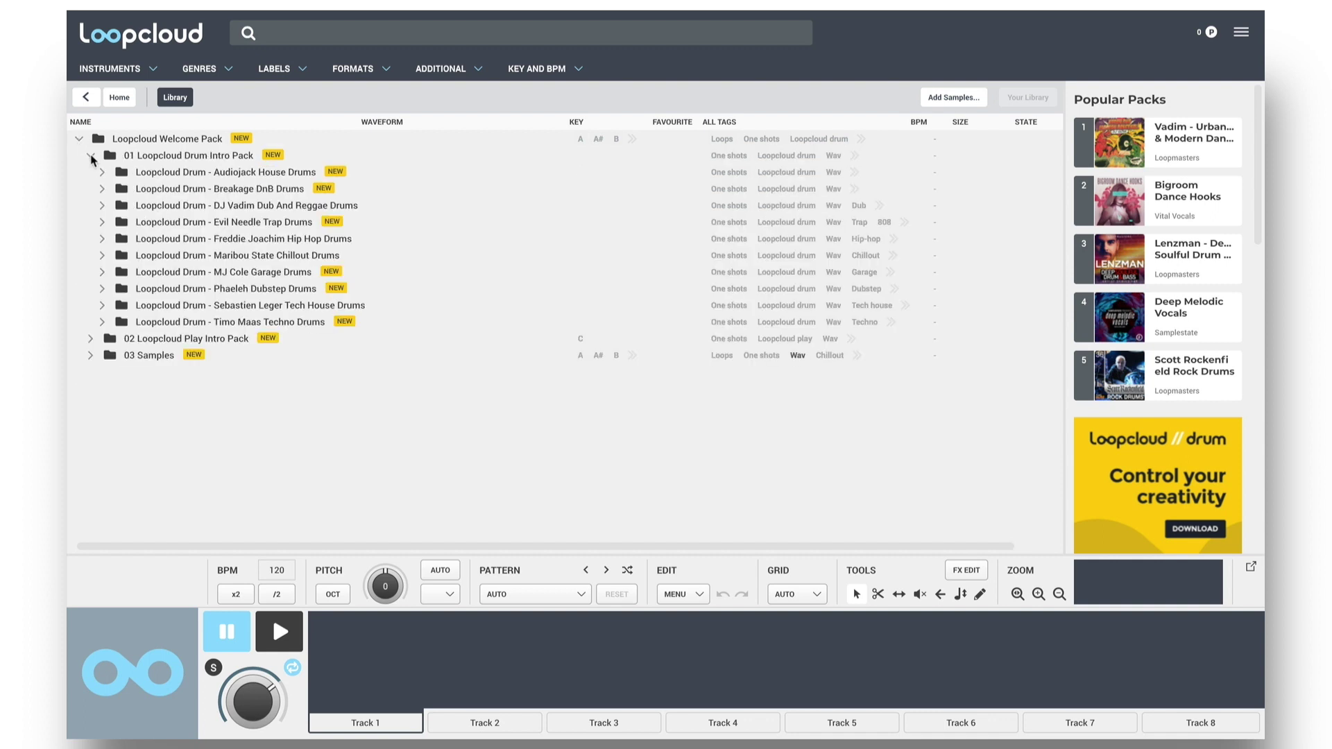
{"action": "left_click", "coordinate": [91, 156]}
{"action": "left_click", "coordinate": [91, 173]}
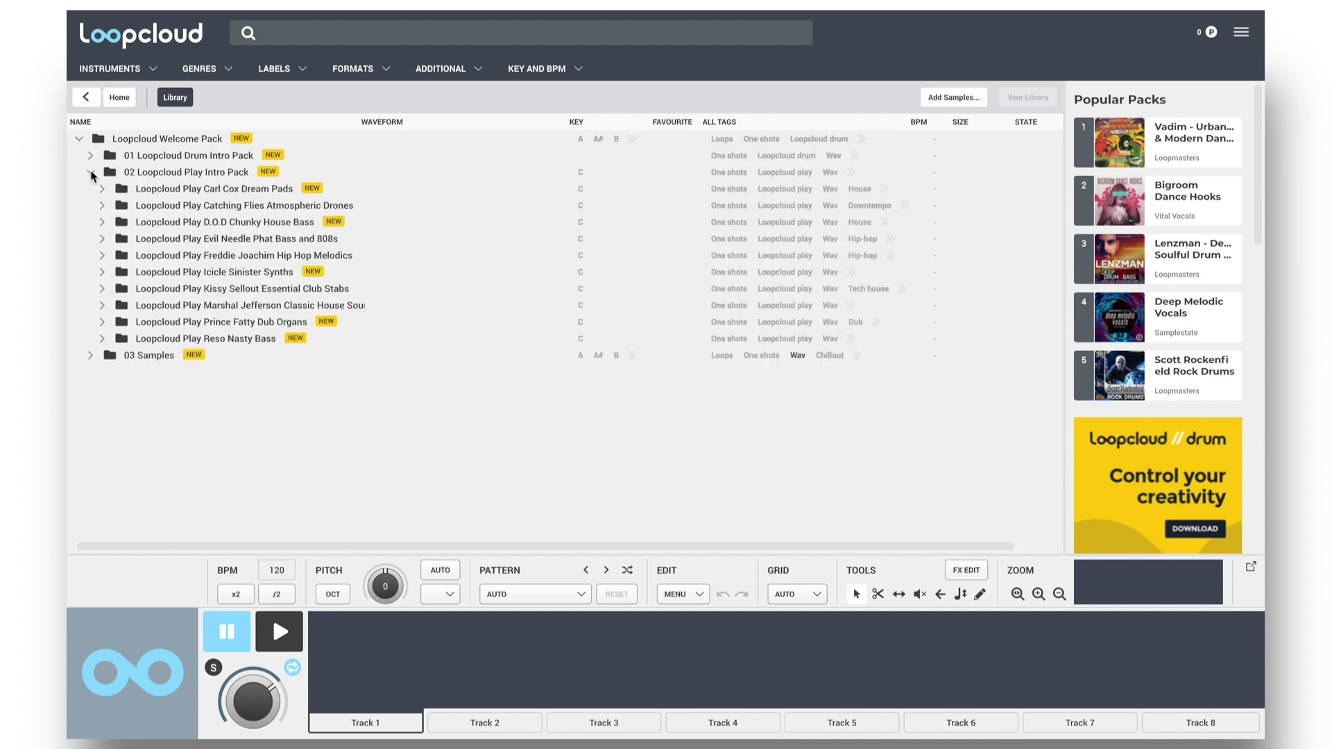
{"action": "left_click", "coordinate": [91, 173]}
{"action": "left_click", "coordinate": [91, 189]}
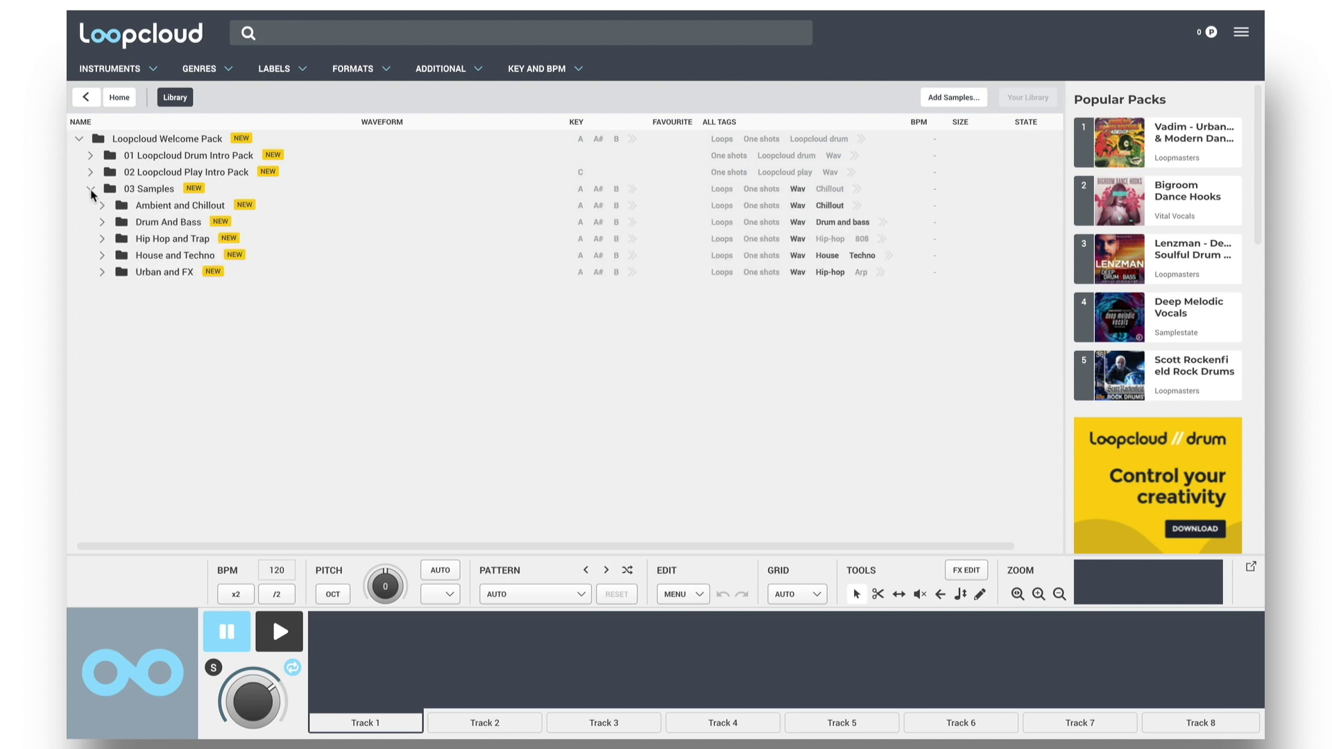
{"action": "left_click", "coordinate": [102, 256]}
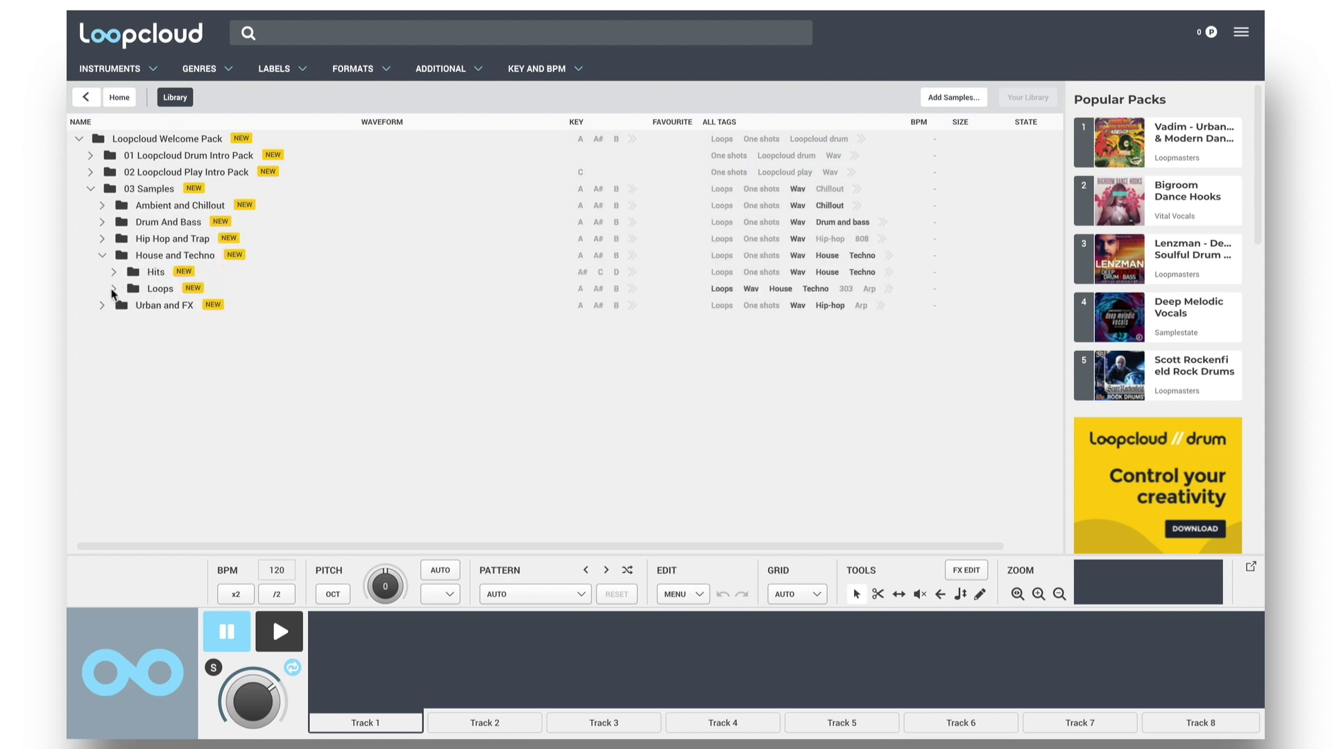
{"action": "left_click", "coordinate": [114, 289]}
{"action": "left_click", "coordinate": [126, 307]}
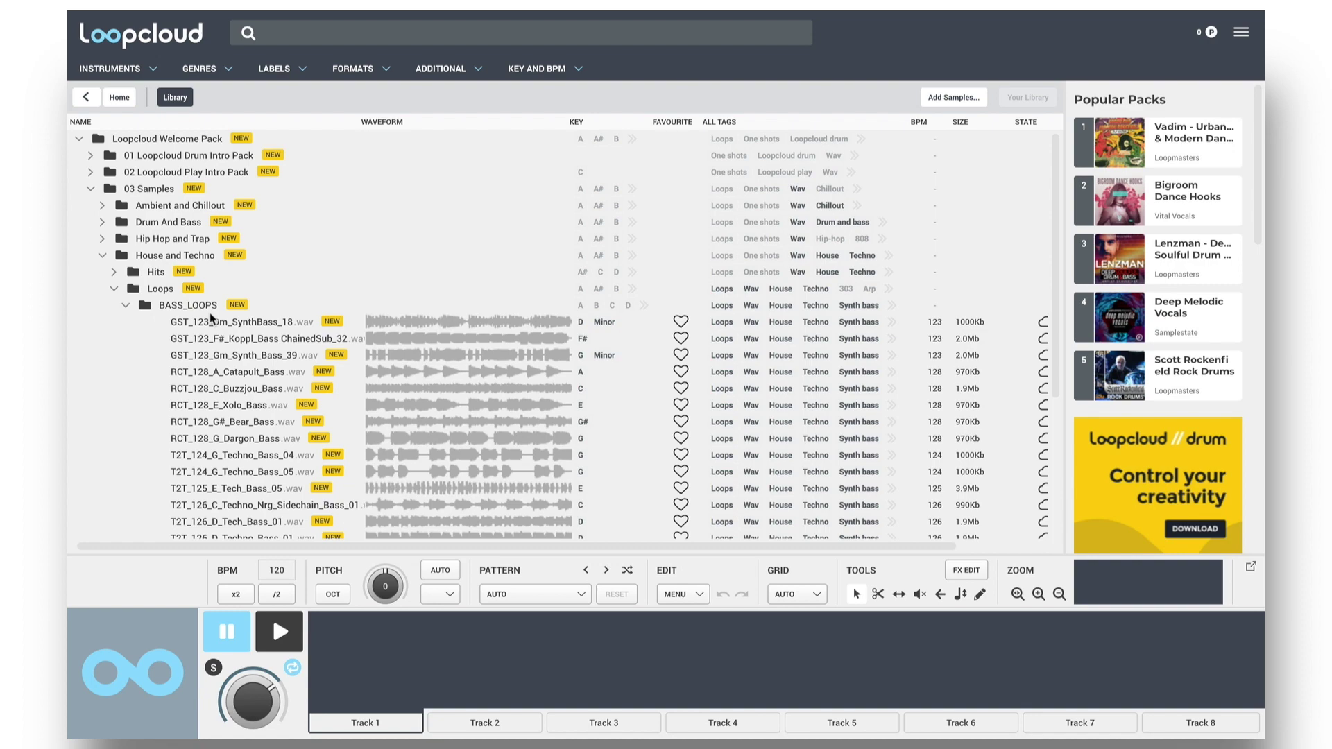
{"action": "left_click", "coordinate": [235, 324]}
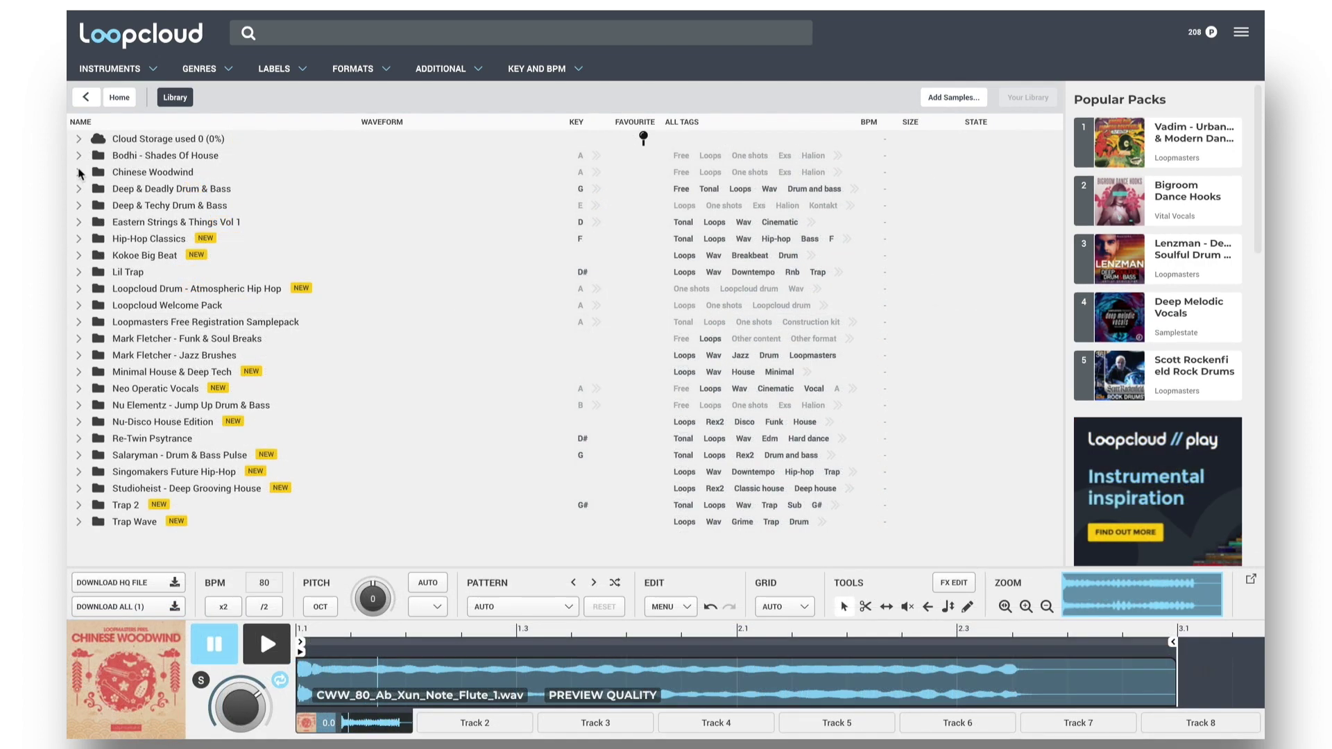
Step: Open Chinese Woodwind › CWW_WAV_LOOPS › CWW_80_Ab_XUN_LPS and preview the Birdie Flute and Note_Flute_1 loops
{"action": "left_click", "coordinate": [79, 172]}
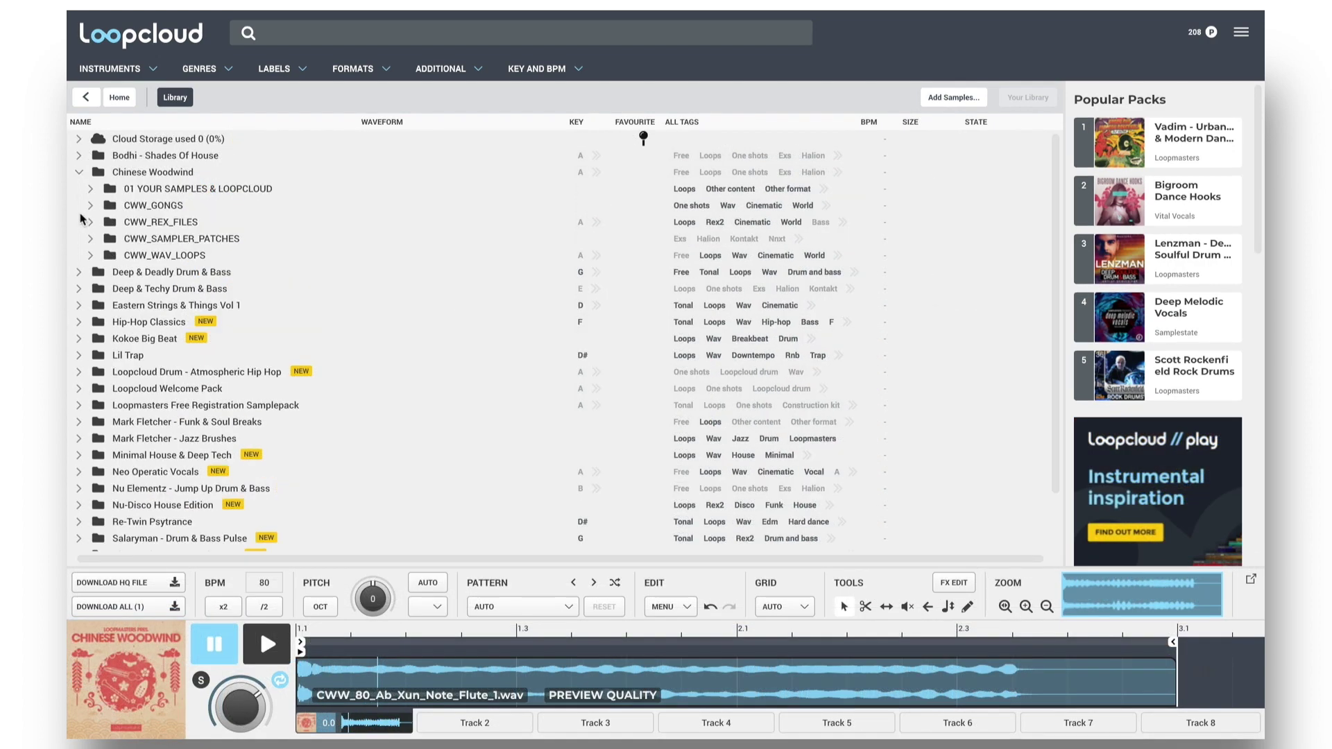
{"action": "left_click", "coordinate": [90, 254]}
{"action": "left_click", "coordinate": [98, 271]}
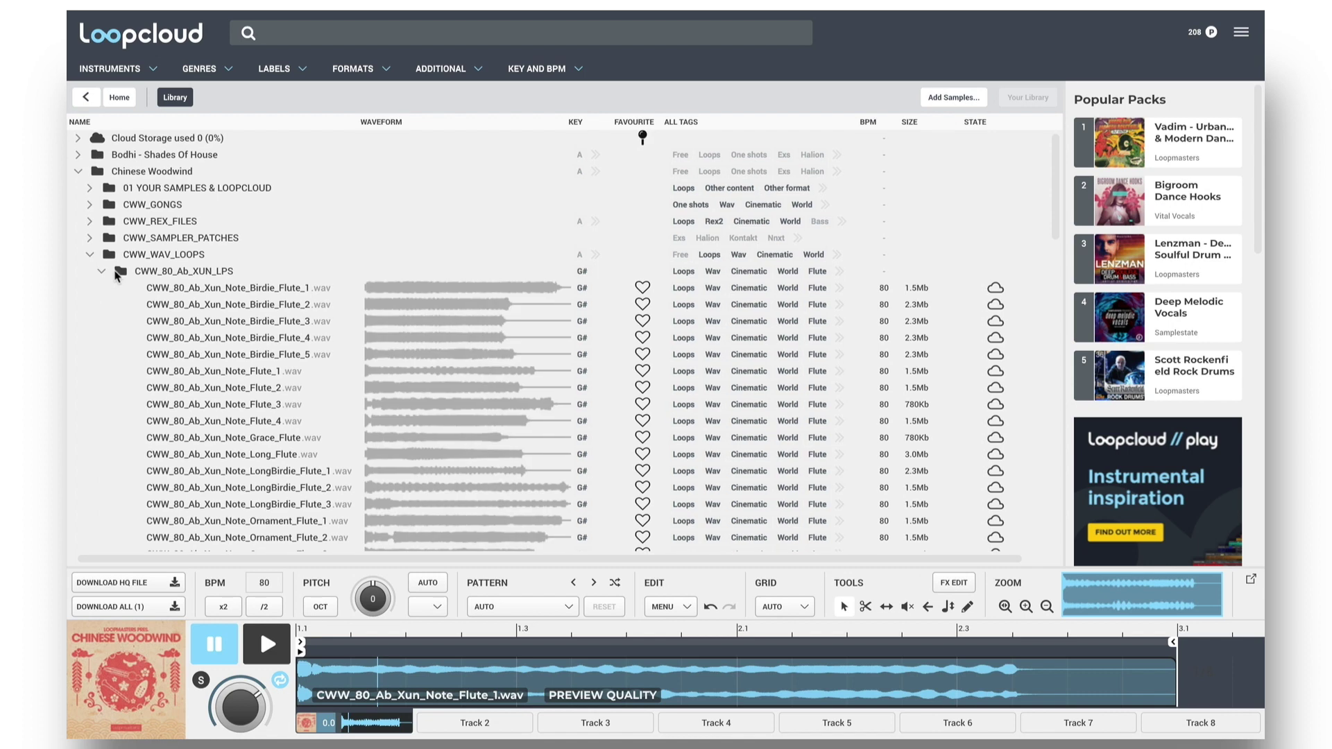
{"action": "left_click", "coordinate": [195, 290]}
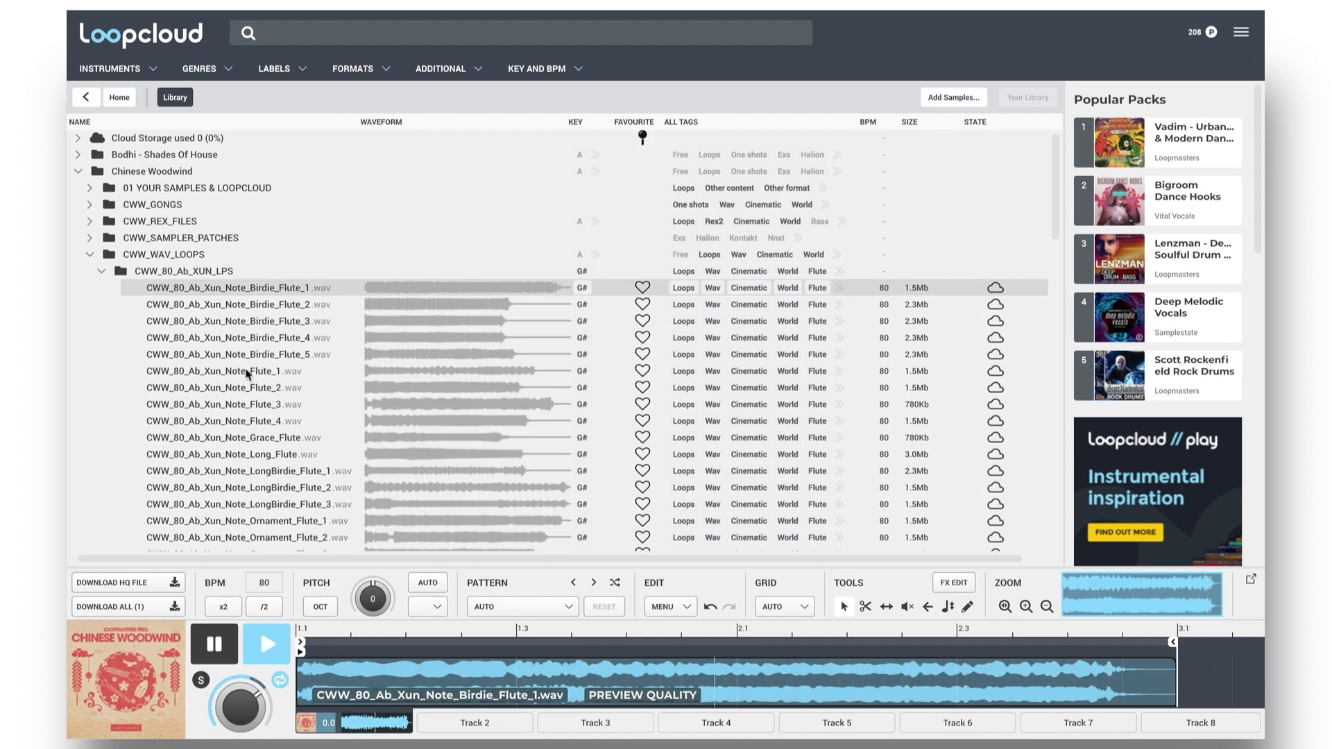
{"action": "key", "text": "space"}
{"action": "left_click", "coordinate": [226, 373]}
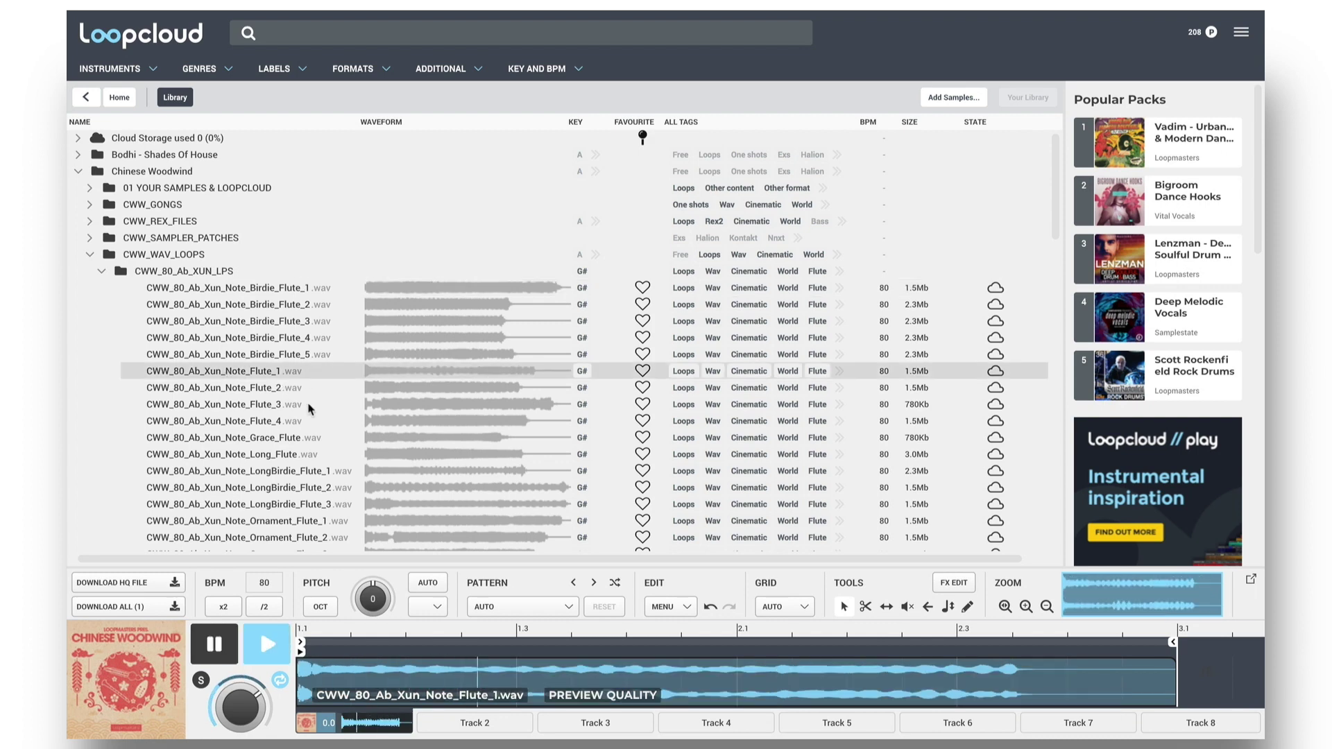
{"action": "key", "text": "space"}
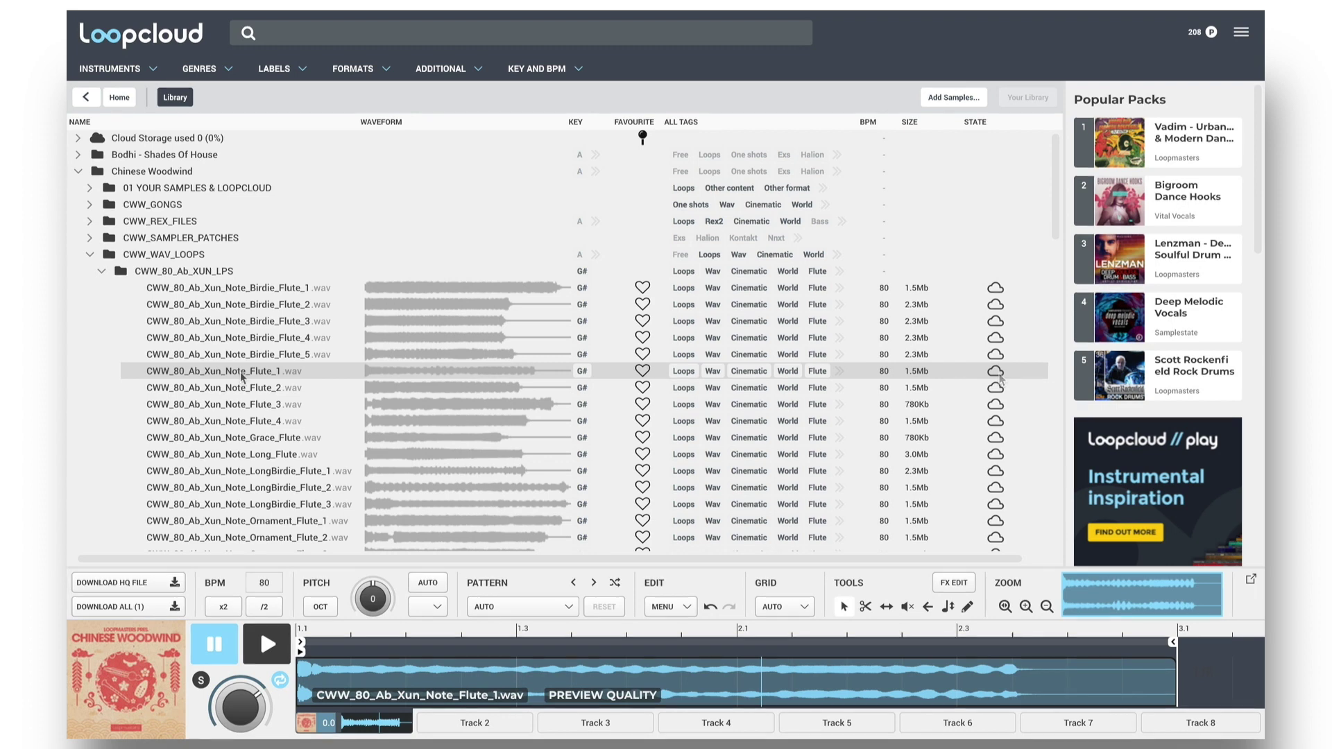
Step: Copy CWW_80_Ab_Xun_Note_Flute_1.wav to the desktop, Quick Look it, then return to Loopcloud
{"action": "left_click_drag", "start_coordinate": [235, 369], "coordinate": [574, 357]}
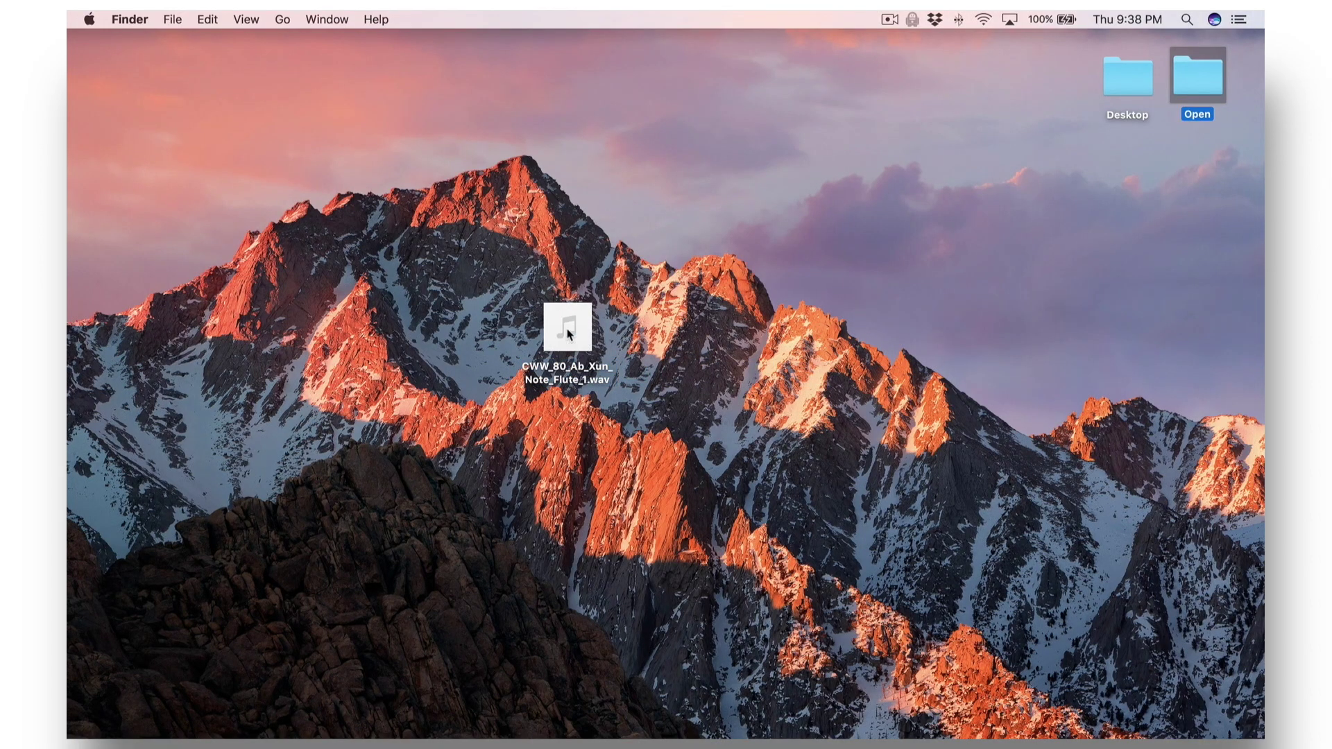
{"action": "key", "text": "space"}
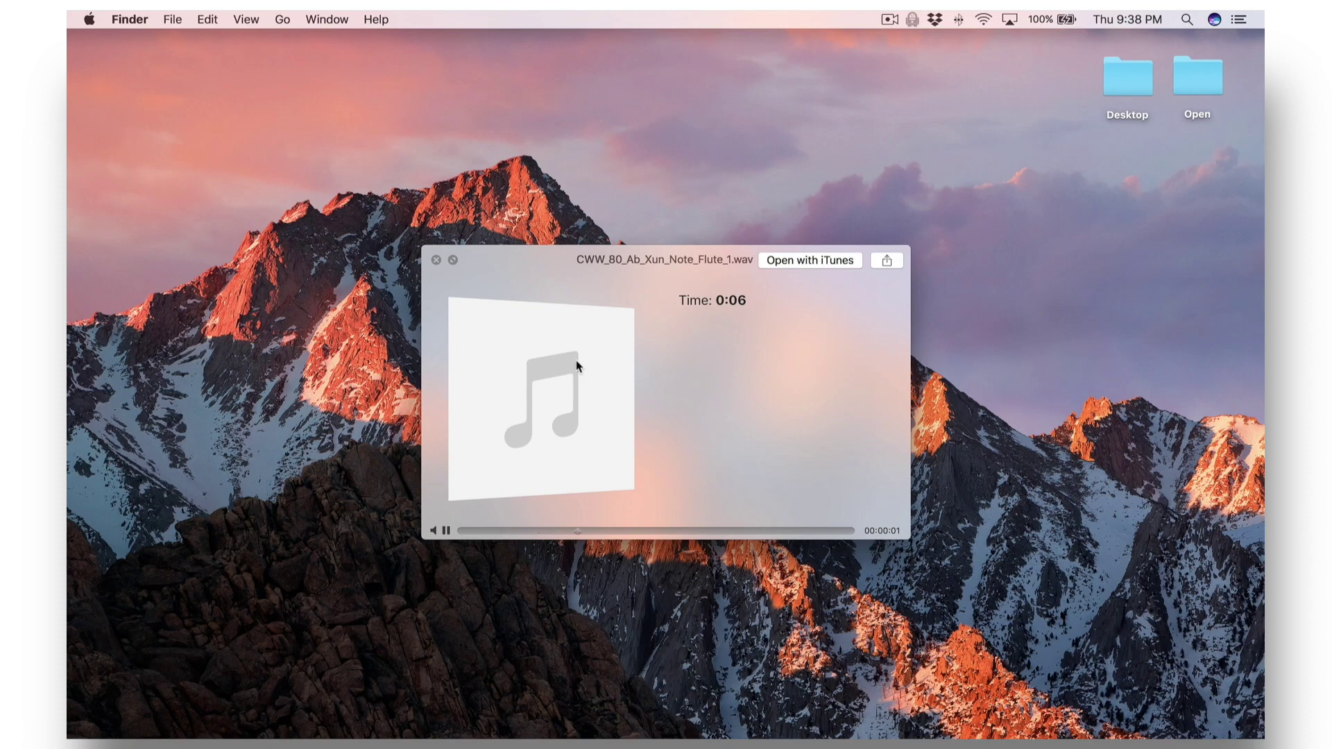
{"action": "key", "text": "space"}
{"action": "key", "text": "ctrl+Left"}
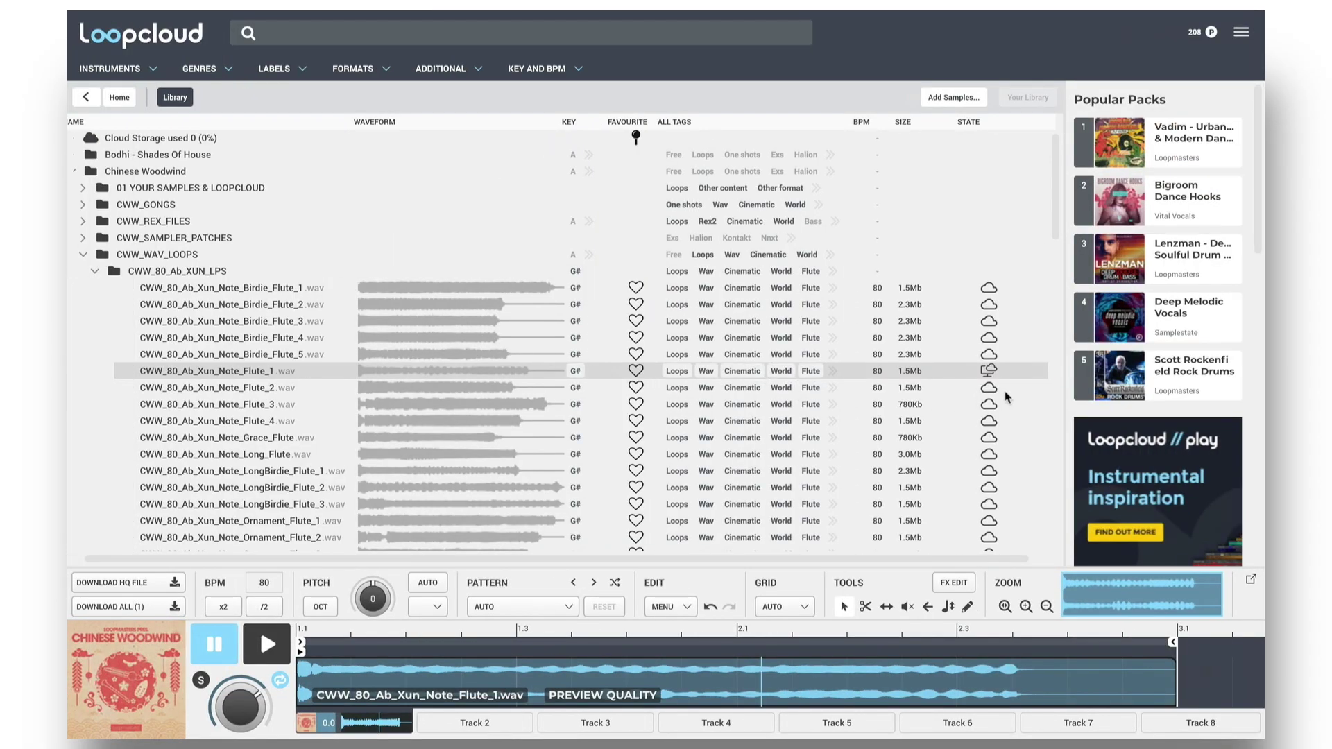
Step: Use Show in finder on the Note_Flute_1 loop to open its CWW_80_Ab_XUN_LPS folder
{"action": "scroll", "coordinate": [993, 378], "scroll_direction": "left", "scroll_amount": 1}
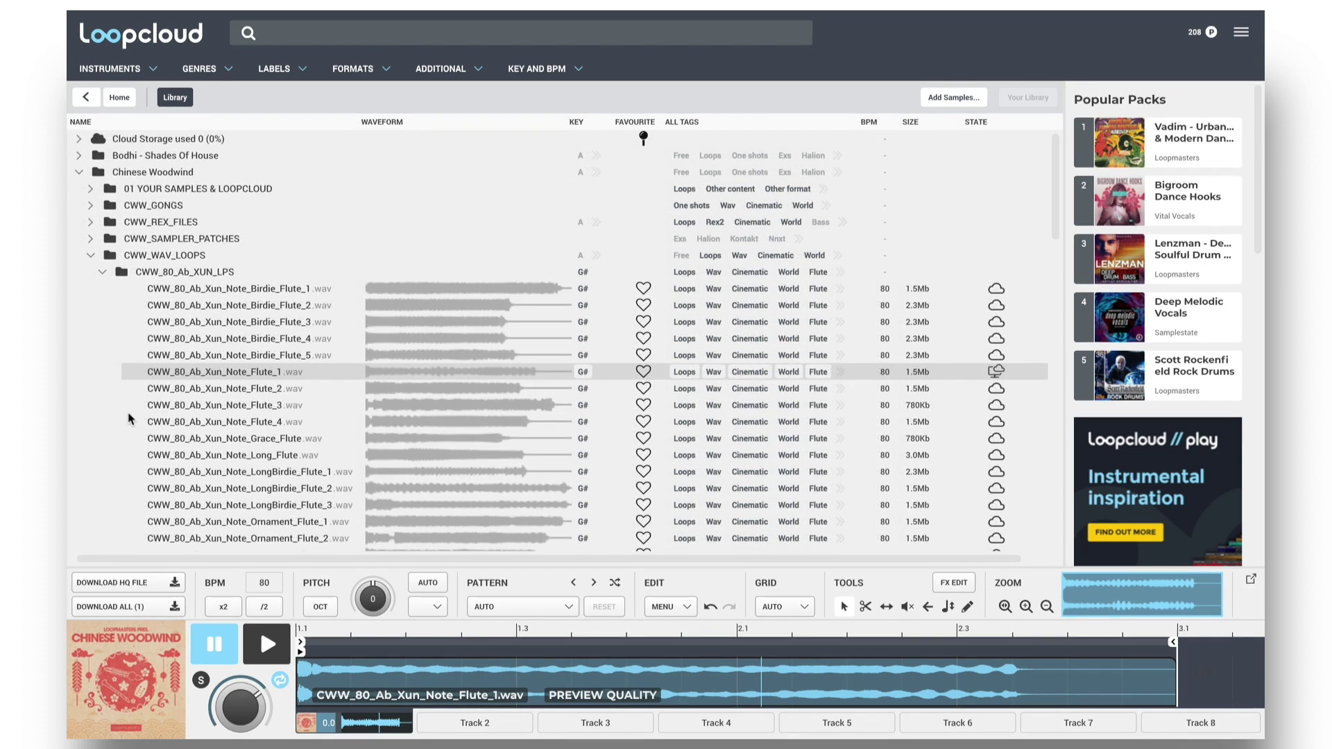
{"action": "right_click", "coordinate": [208, 376]}
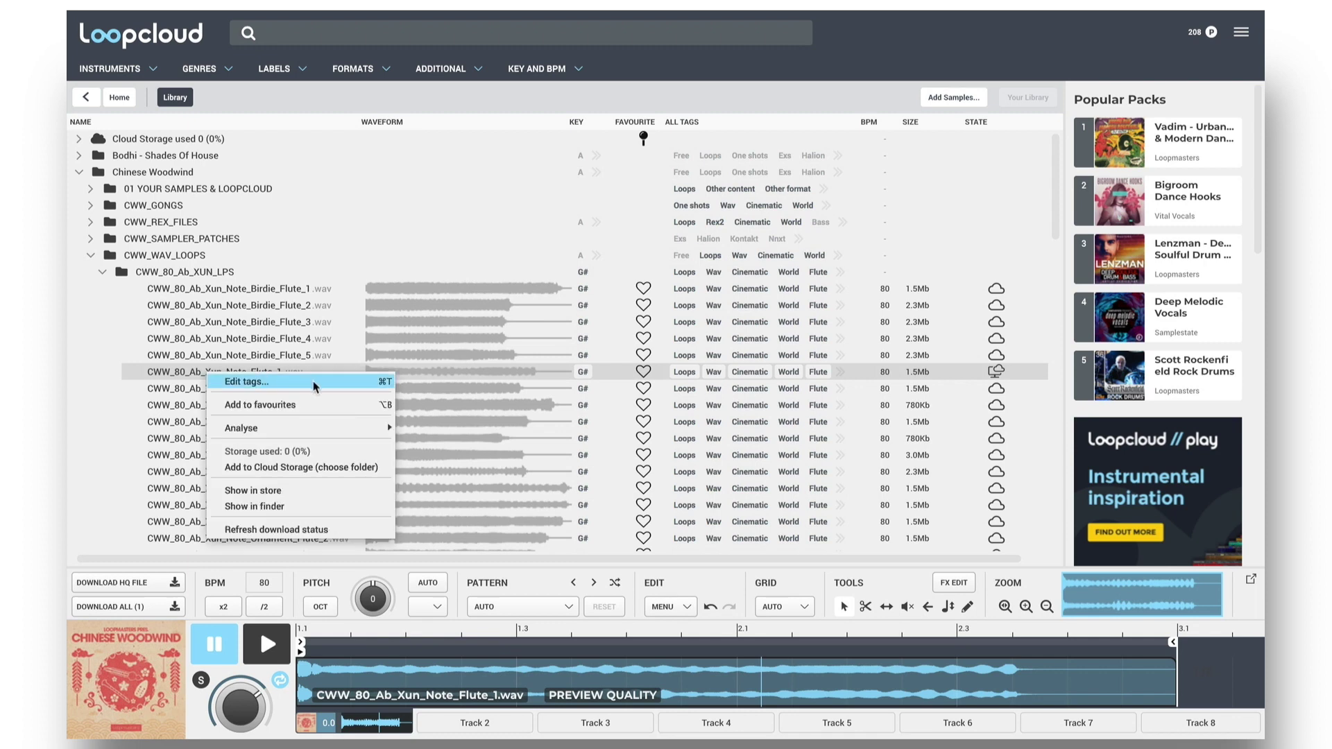
{"action": "left_click", "coordinate": [297, 506]}
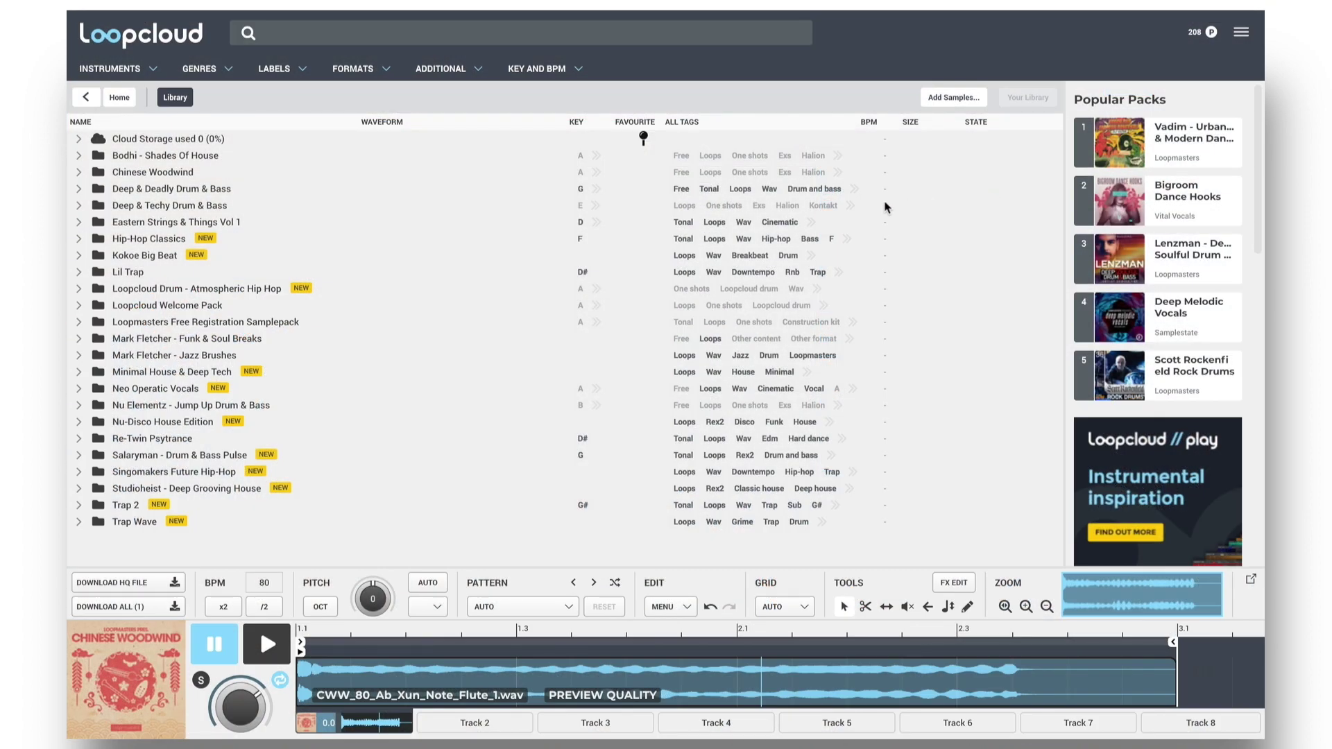
Step: Add the WANG2 › SAMPLES folder to the library as user content via Add Samples
{"action": "left_click", "coordinate": [963, 104]}
{"action": "scroll", "coordinate": [461, 410], "scroll_direction": "down", "scroll_amount": 5}
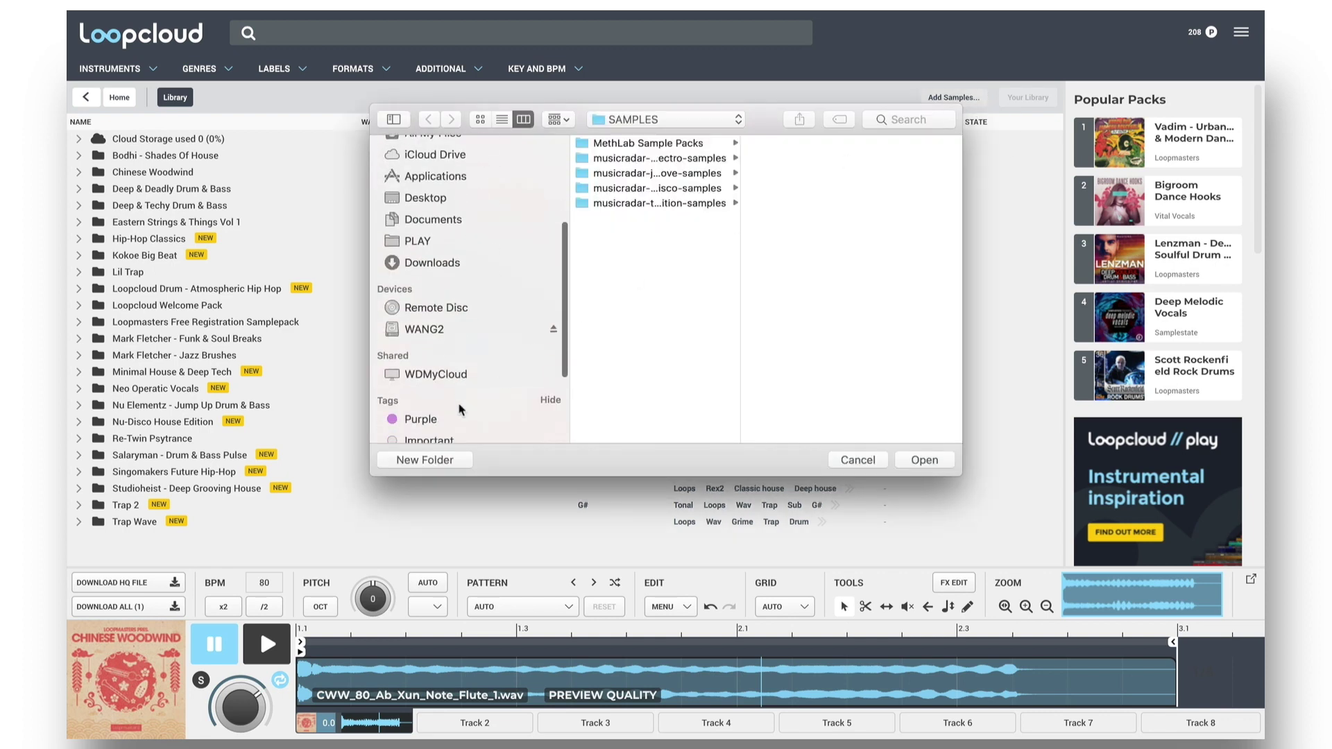
{"action": "left_click", "coordinate": [458, 329]}
{"action": "left_click", "coordinate": [662, 236]}
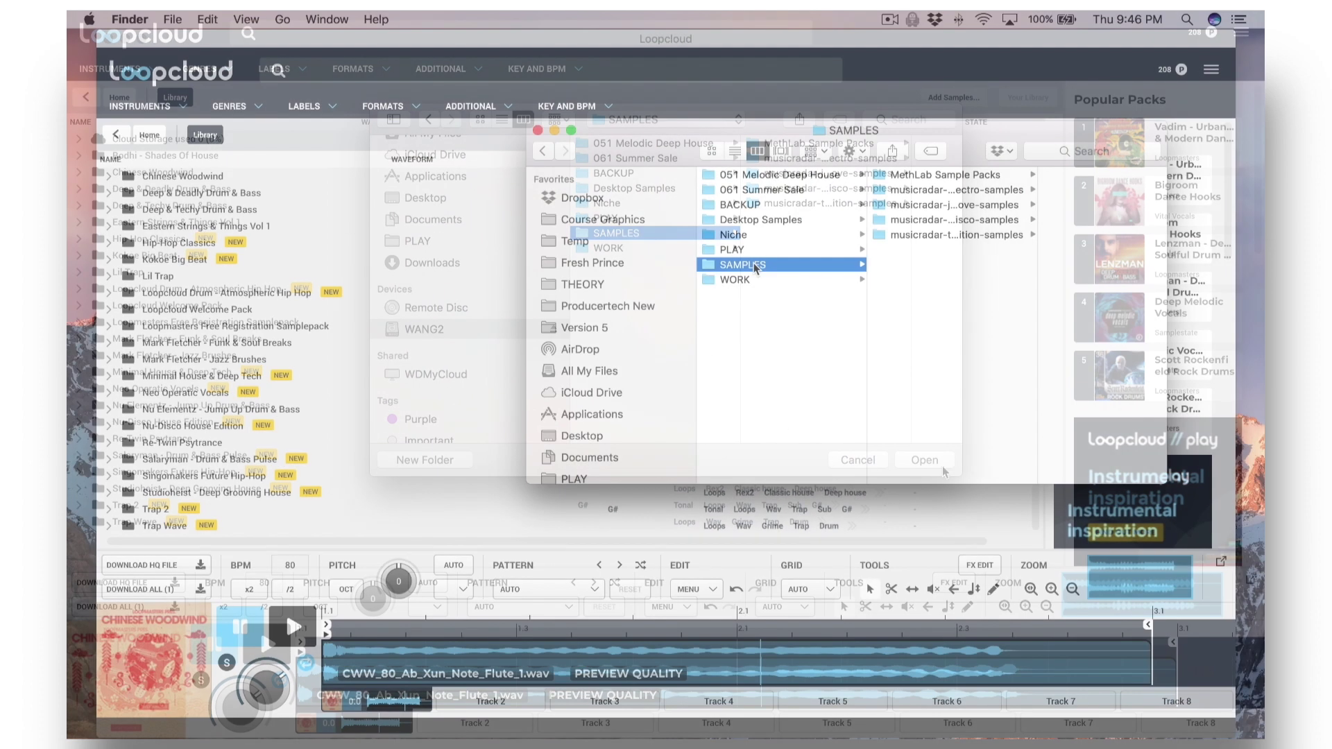
{"action": "left_click_drag", "start_coordinate": [743, 264], "coordinate": [269, 290]}
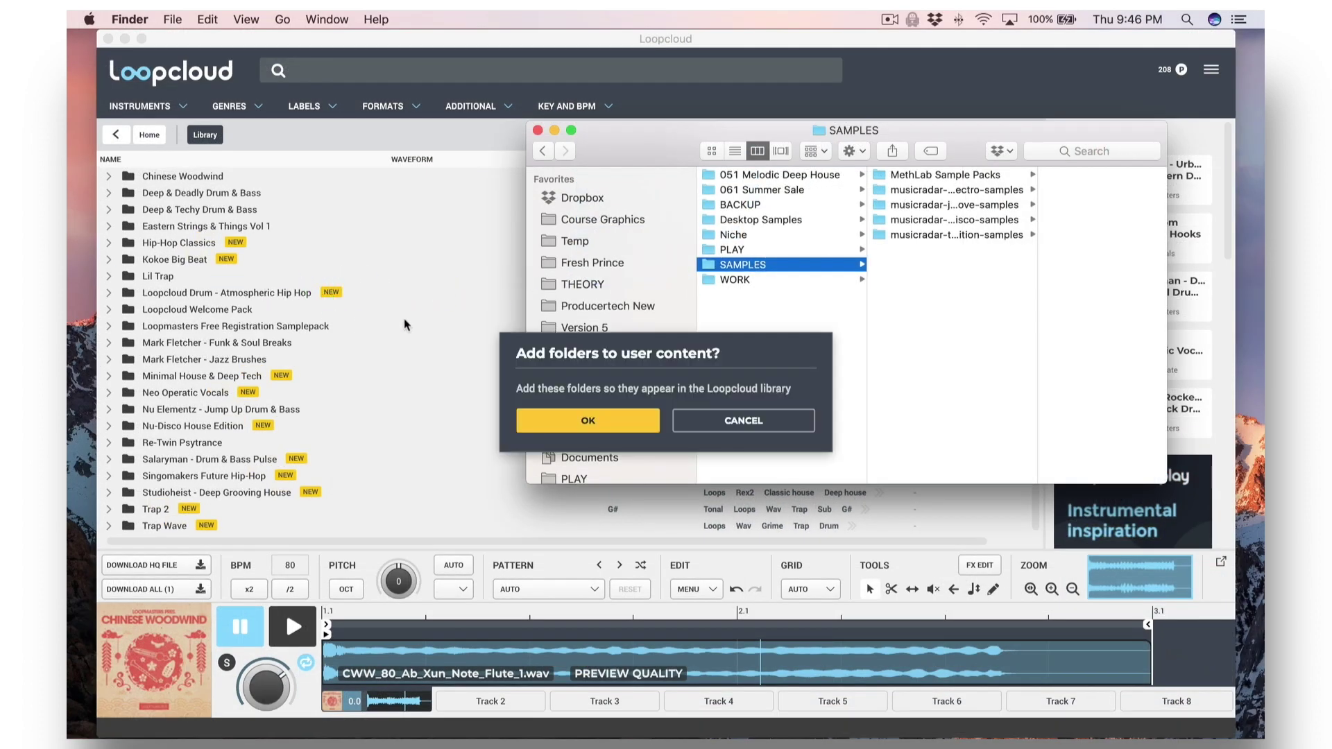
{"action": "left_click", "coordinate": [588, 421]}
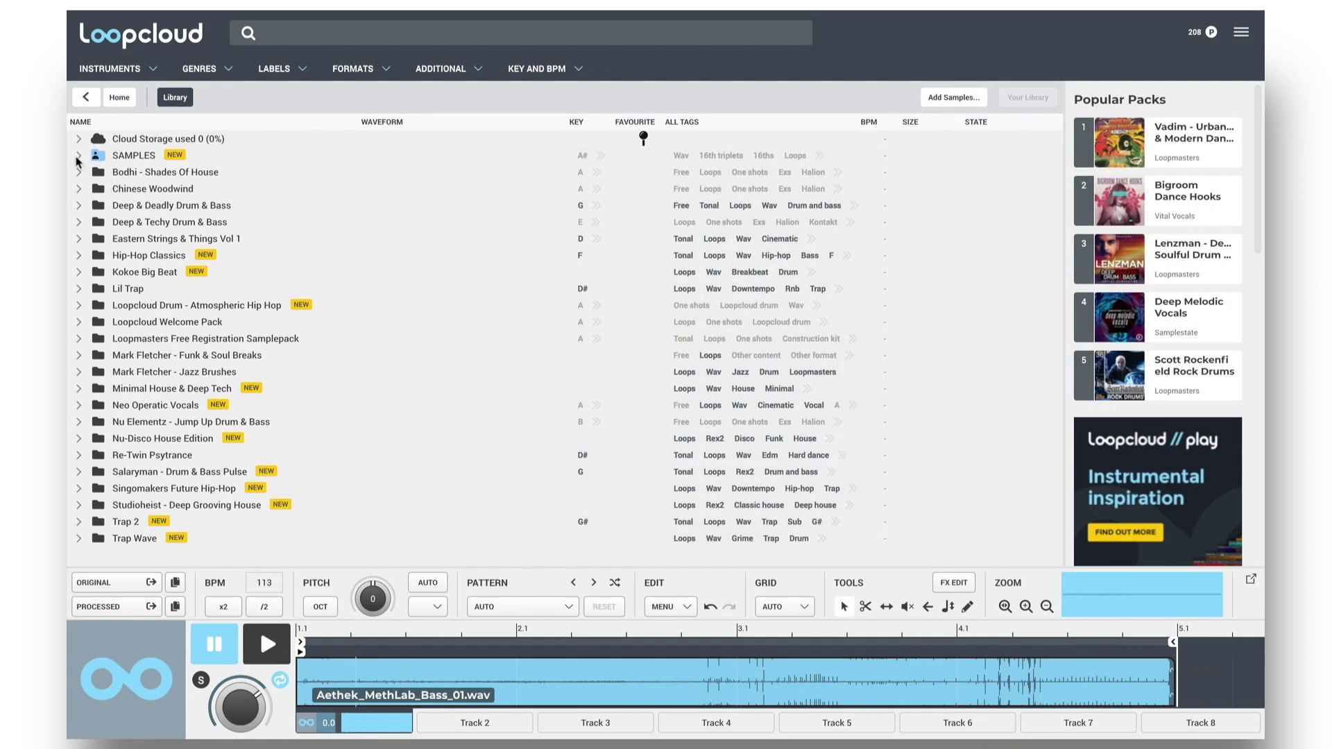
Step: Preview Audeka_MethLab_Bass_01 from SAMPLES › MethLab Sample Packs › DatBassTho, then collapse the tree
{"action": "left_click", "coordinate": [79, 156]}
{"action": "left_click", "coordinate": [90, 172]}
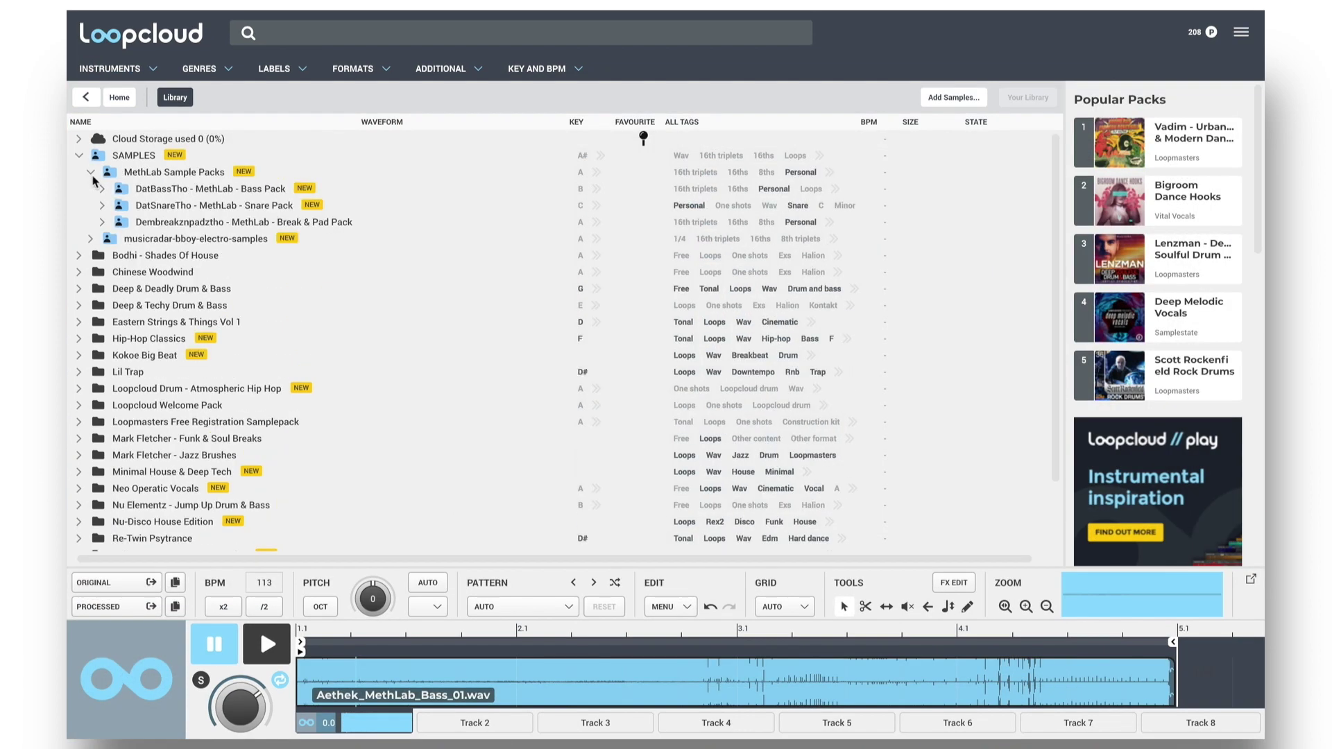
{"action": "left_click", "coordinate": [102, 188]}
{"action": "left_click", "coordinate": [244, 237]}
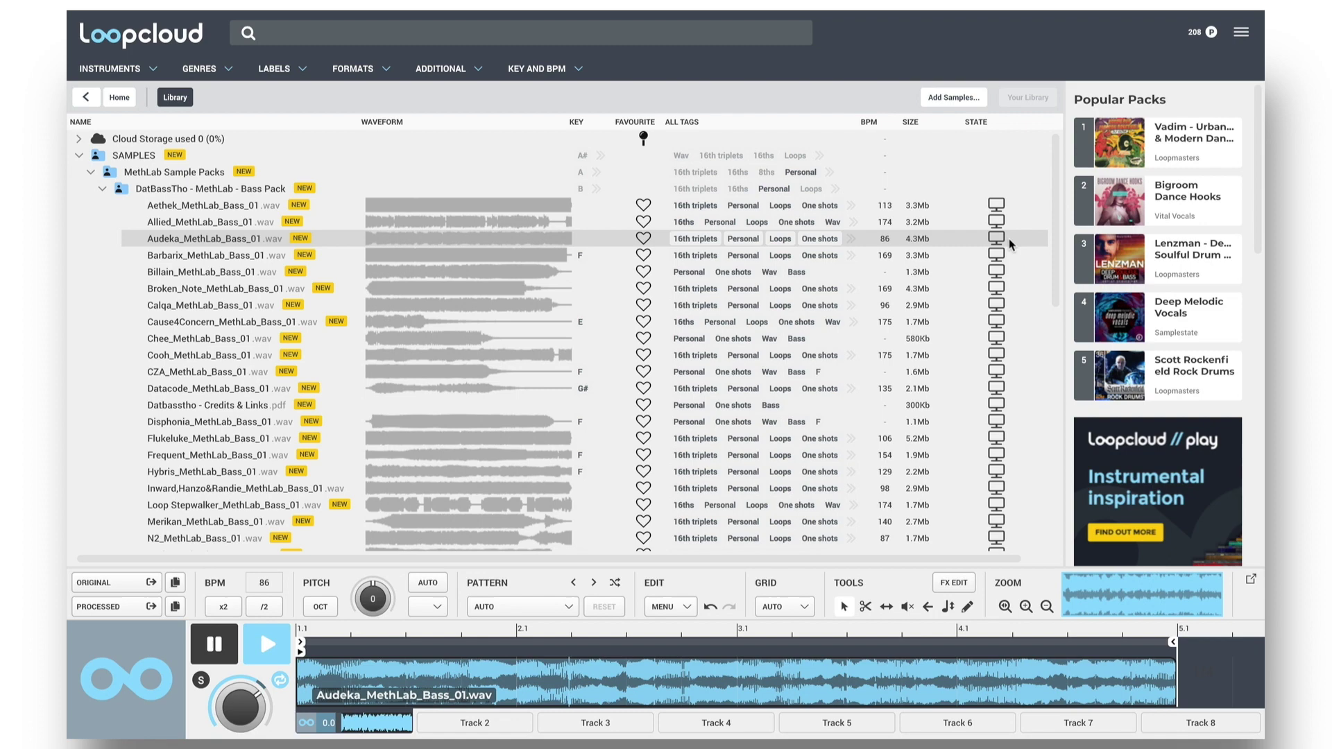
{"action": "key", "text": "space"}
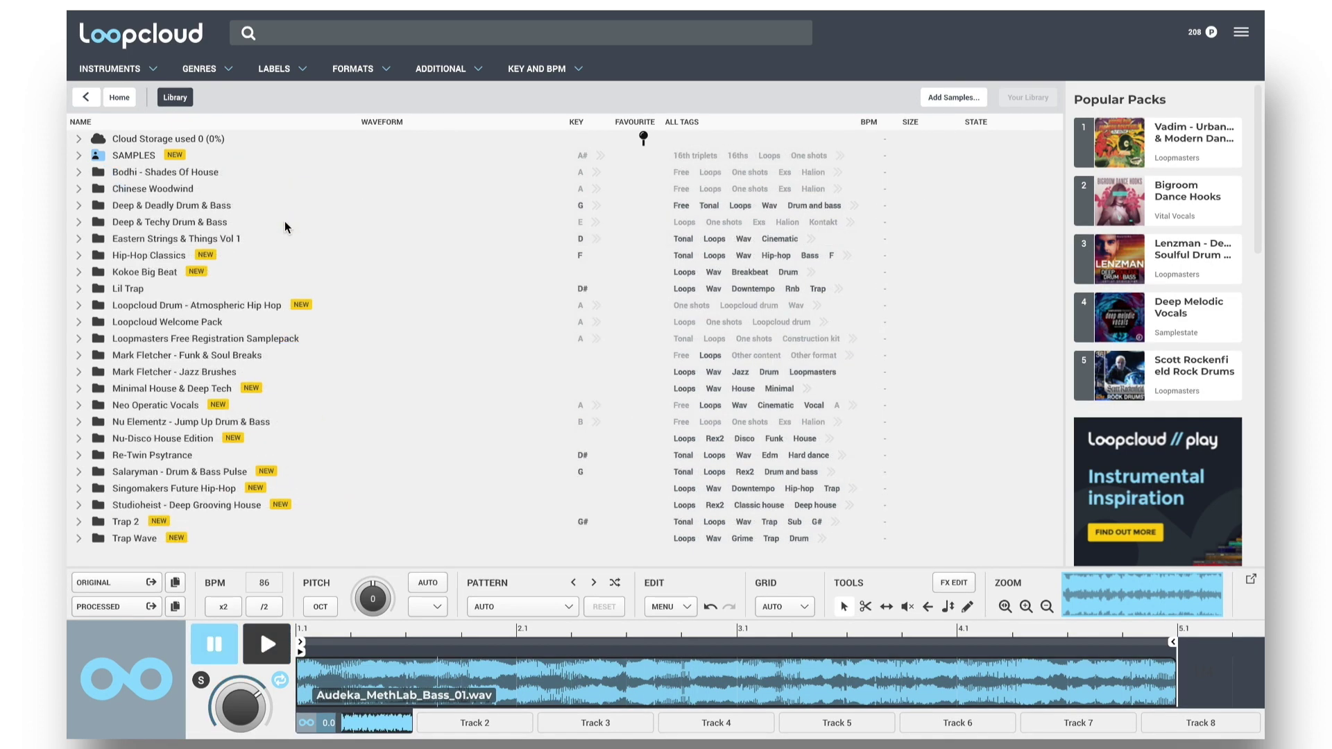
{"action": "key", "text": "Left"}
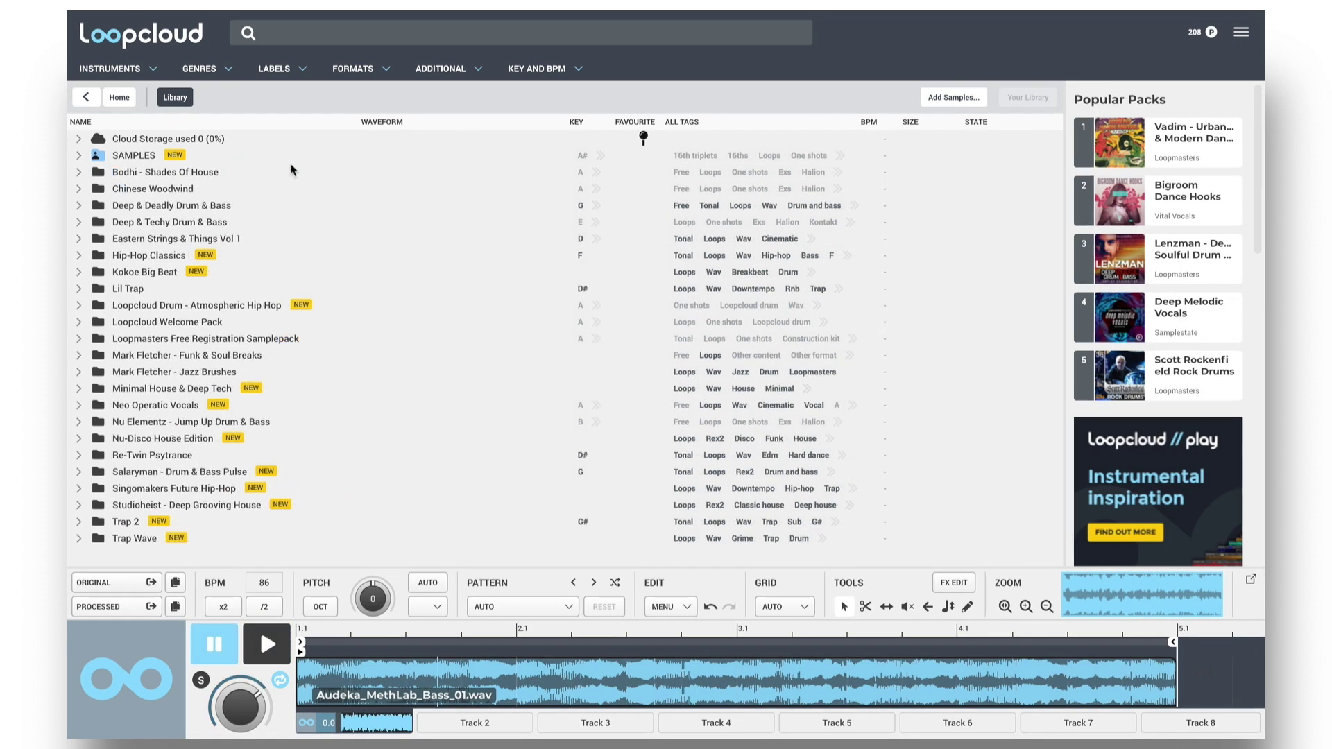
Step: Copy the SAMPLES folder into Cloud Storage and confirm
{"action": "left_click", "coordinate": [196, 139]}
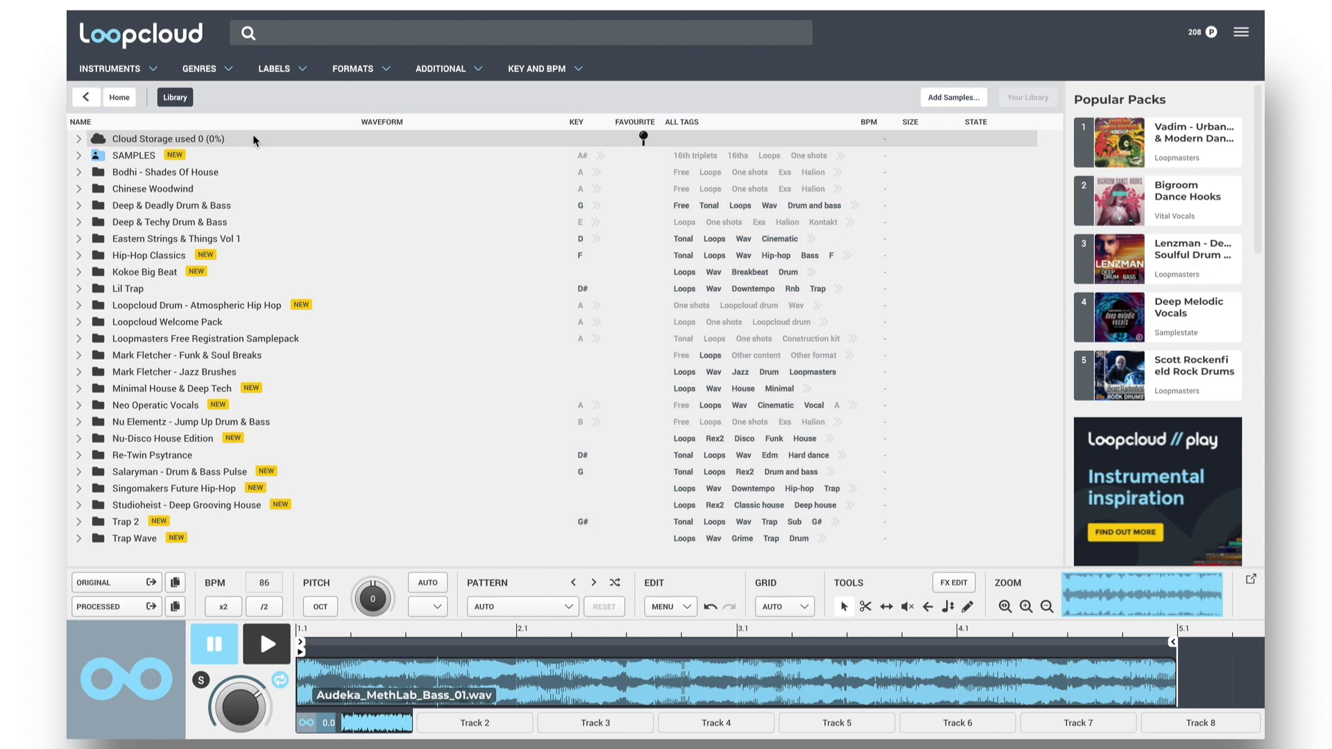
{"action": "left_click", "coordinate": [130, 159]}
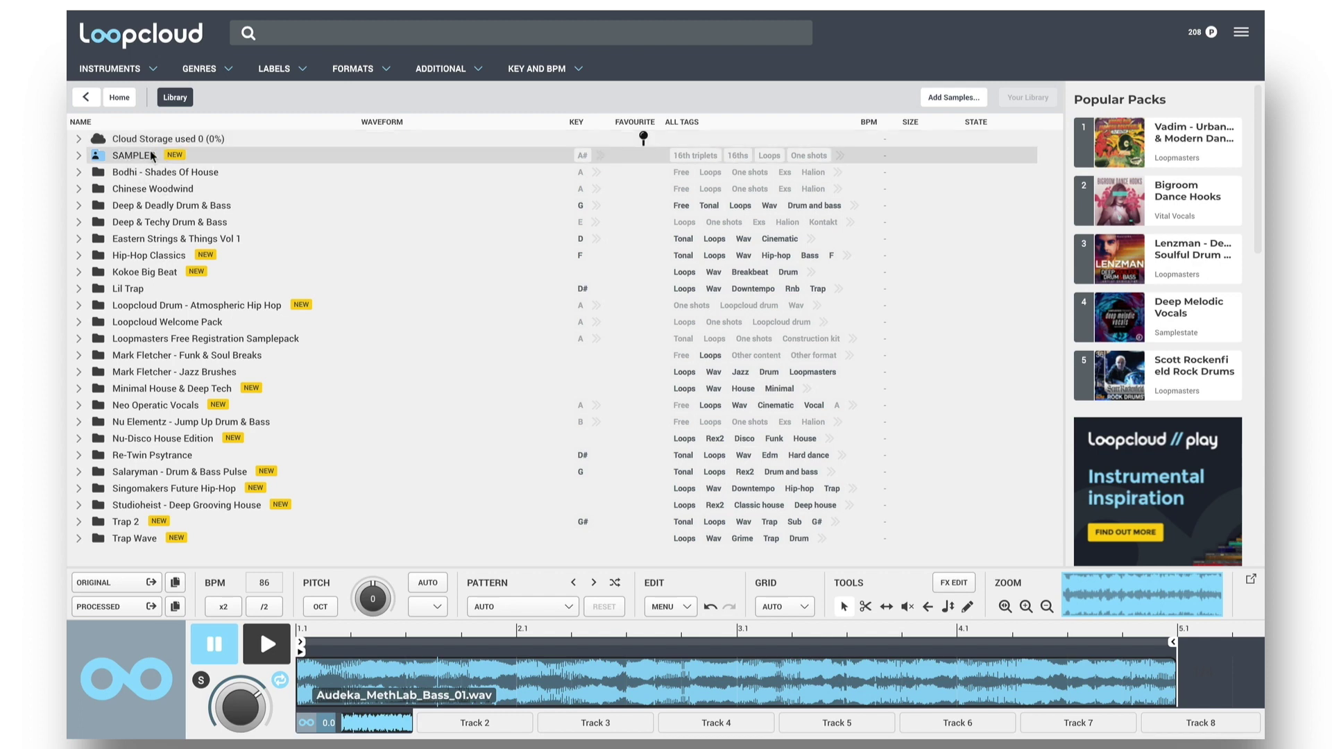
{"action": "left_click_drag", "start_coordinate": [128, 161], "coordinate": [138, 139]}
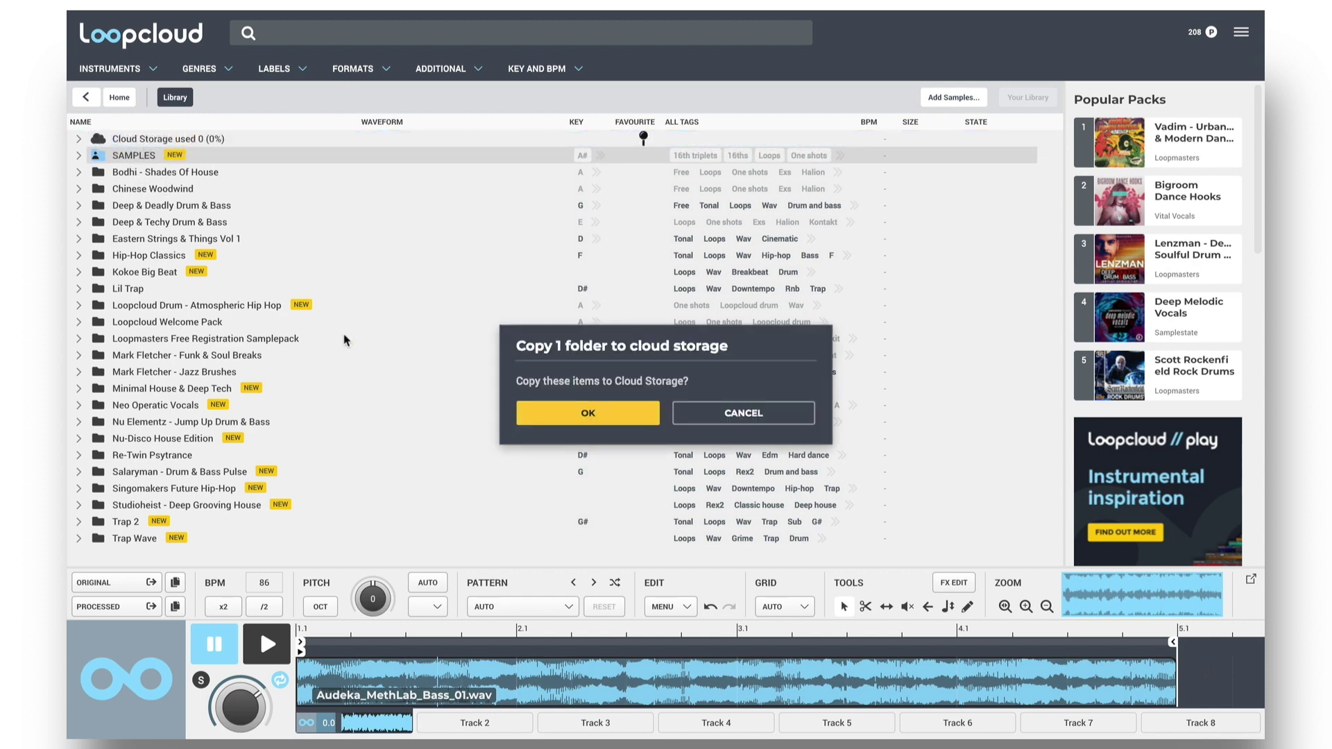
{"action": "left_click", "coordinate": [607, 416]}
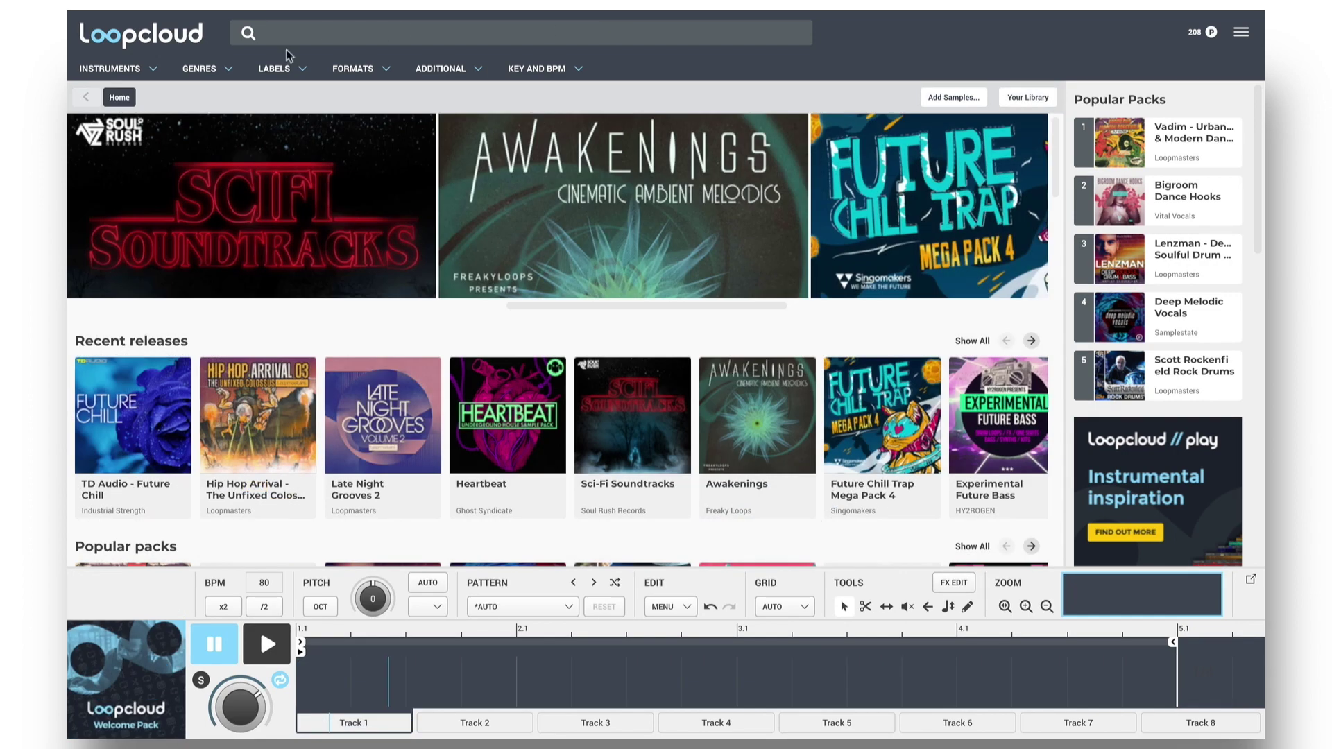
Step: Look through the instrument and genre category lists without choosing anything
{"action": "left_click", "coordinate": [154, 70]}
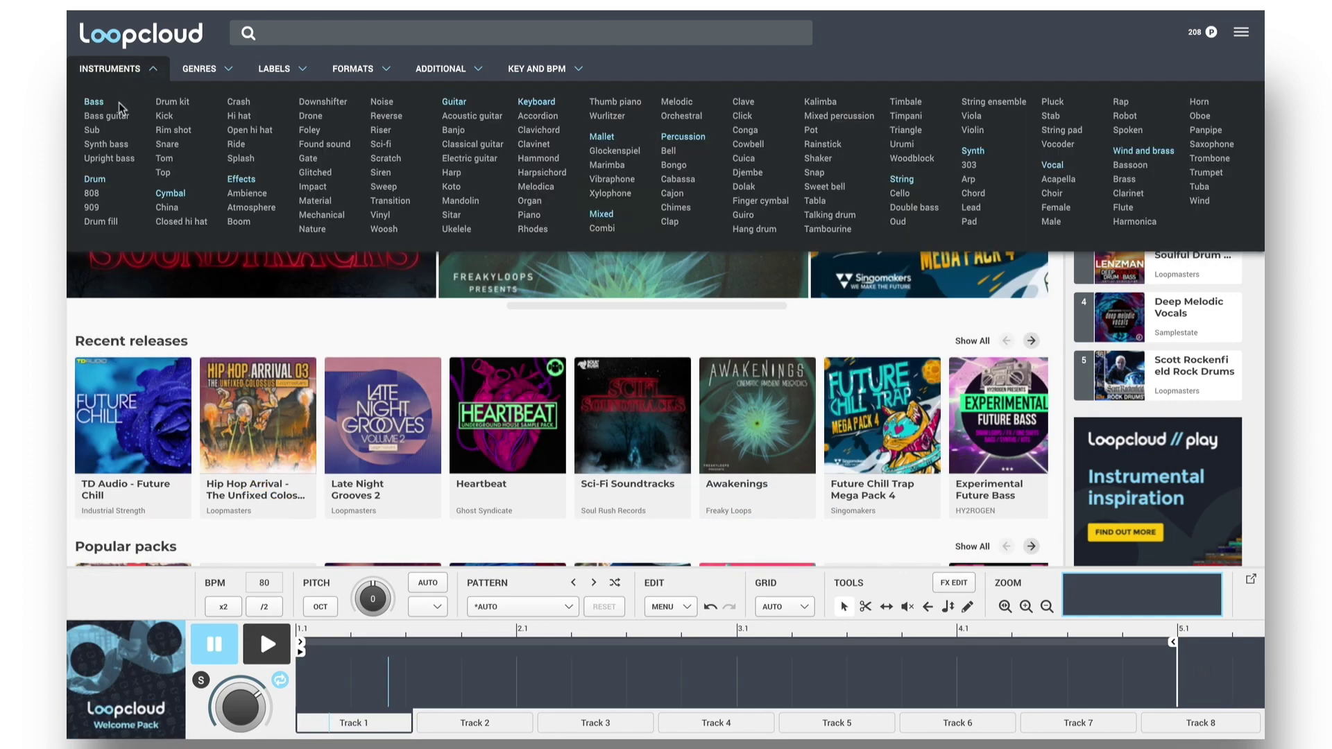
{"action": "left_click", "coordinate": [154, 71]}
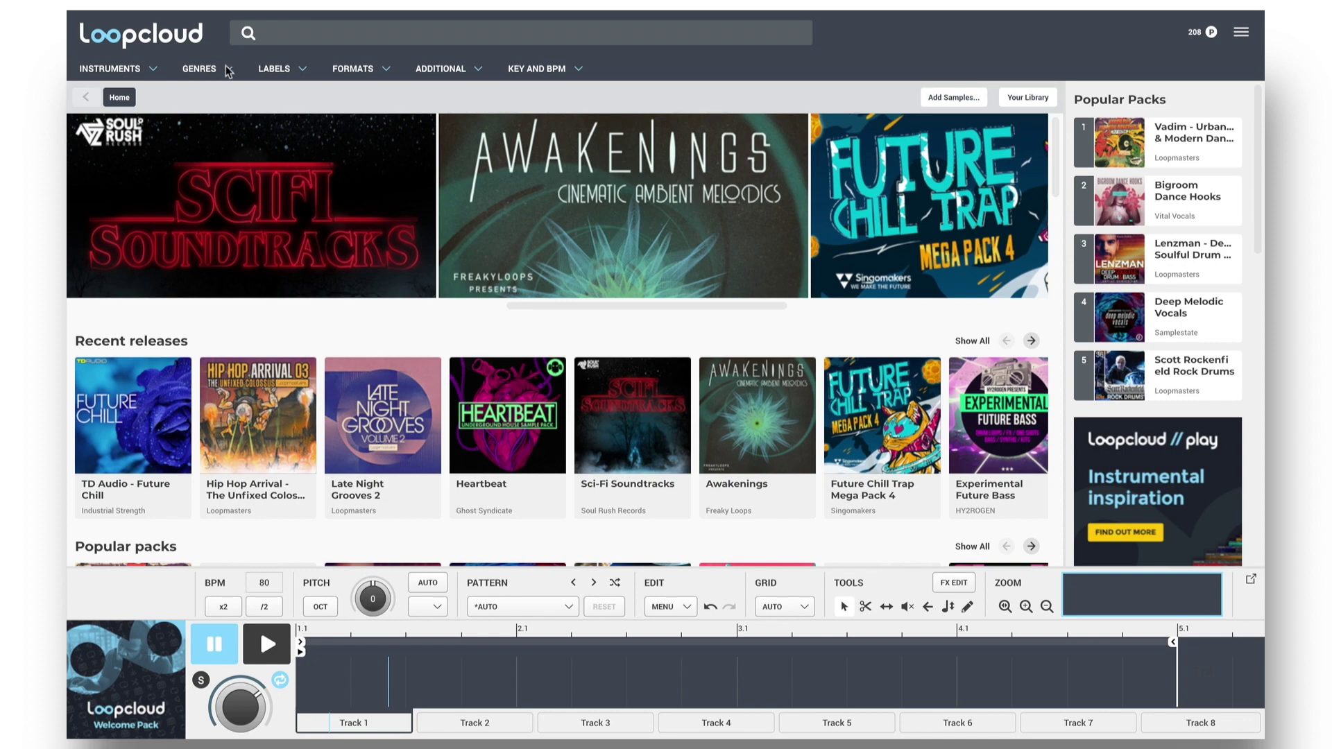
{"action": "left_click", "coordinate": [223, 67]}
{"action": "left_click", "coordinate": [223, 67]}
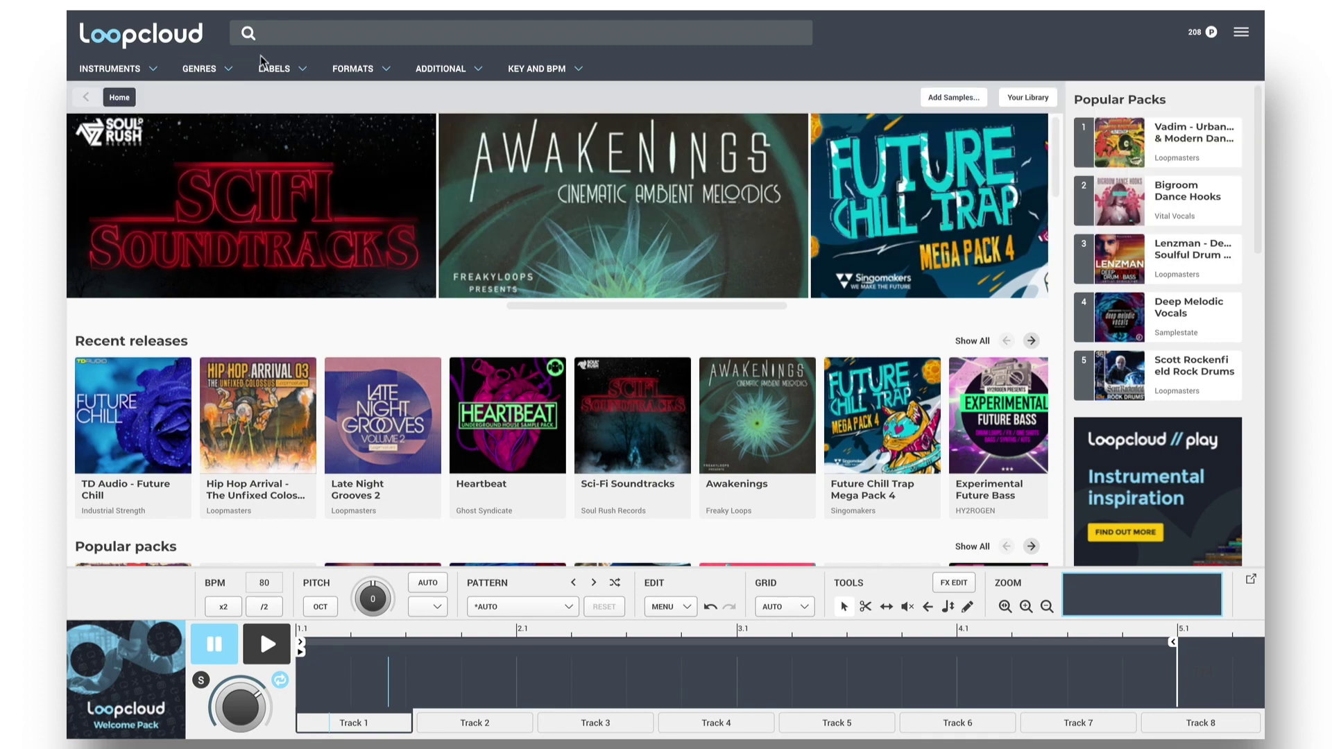
Step: Search Drum instrument loops and preview GOW_172_Flambo_Drums_Full and GOW_172_Cardi_Drums_Top
{"action": "left_click", "coordinate": [331, 29]}
{"action": "type", "text": "Drum"}
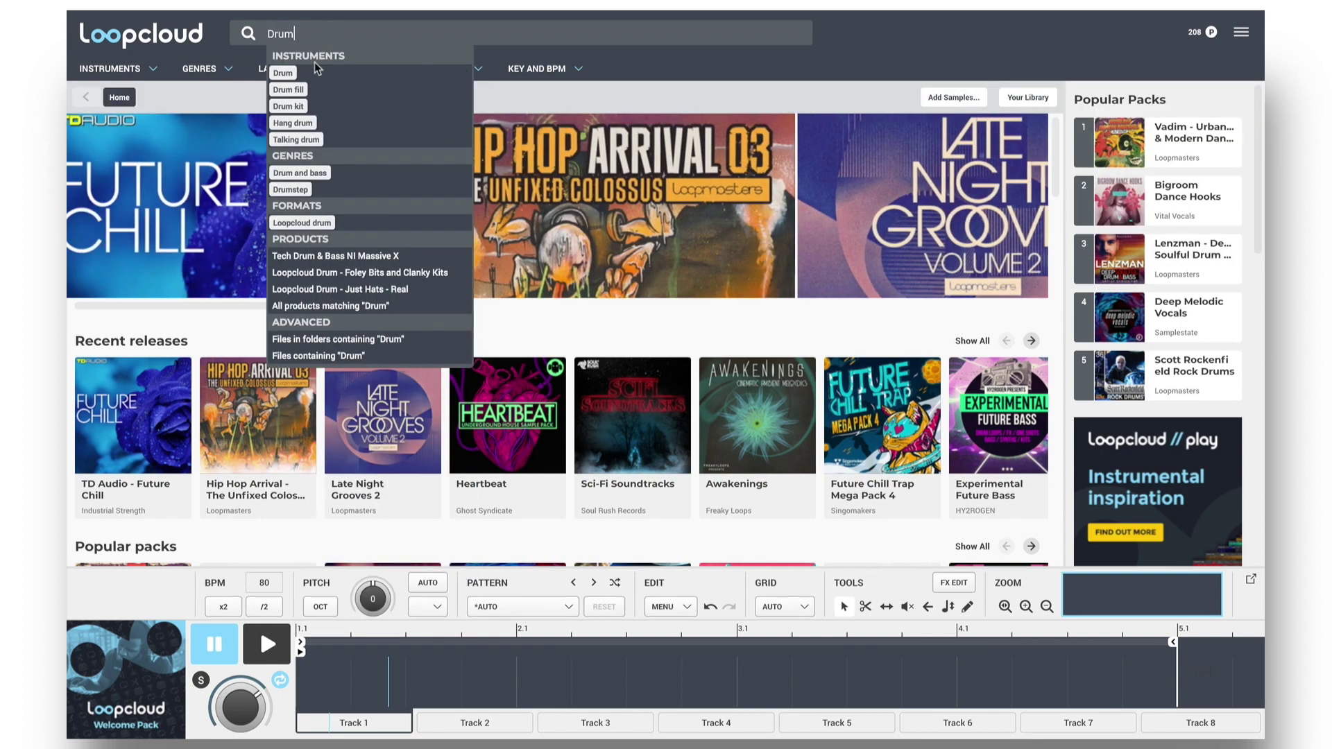
{"action": "left_click", "coordinate": [284, 73]}
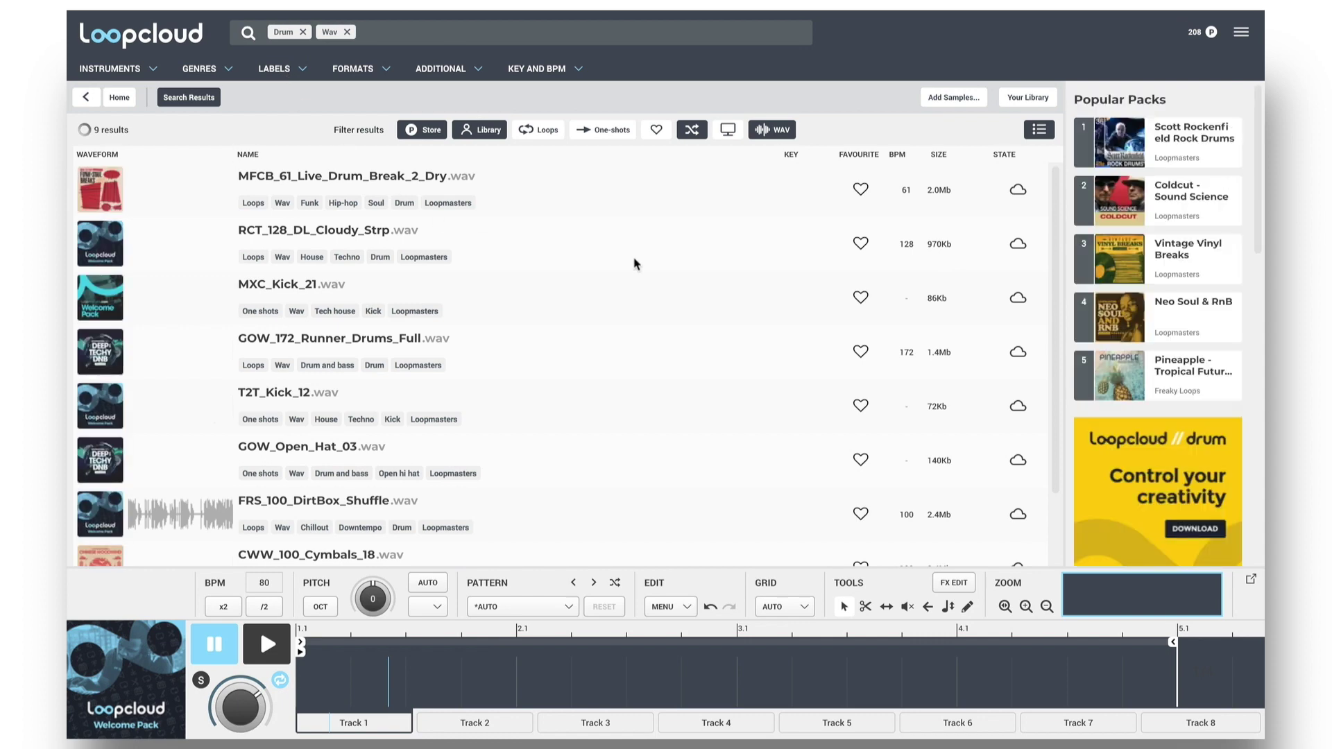
{"action": "left_click", "coordinate": [549, 133]}
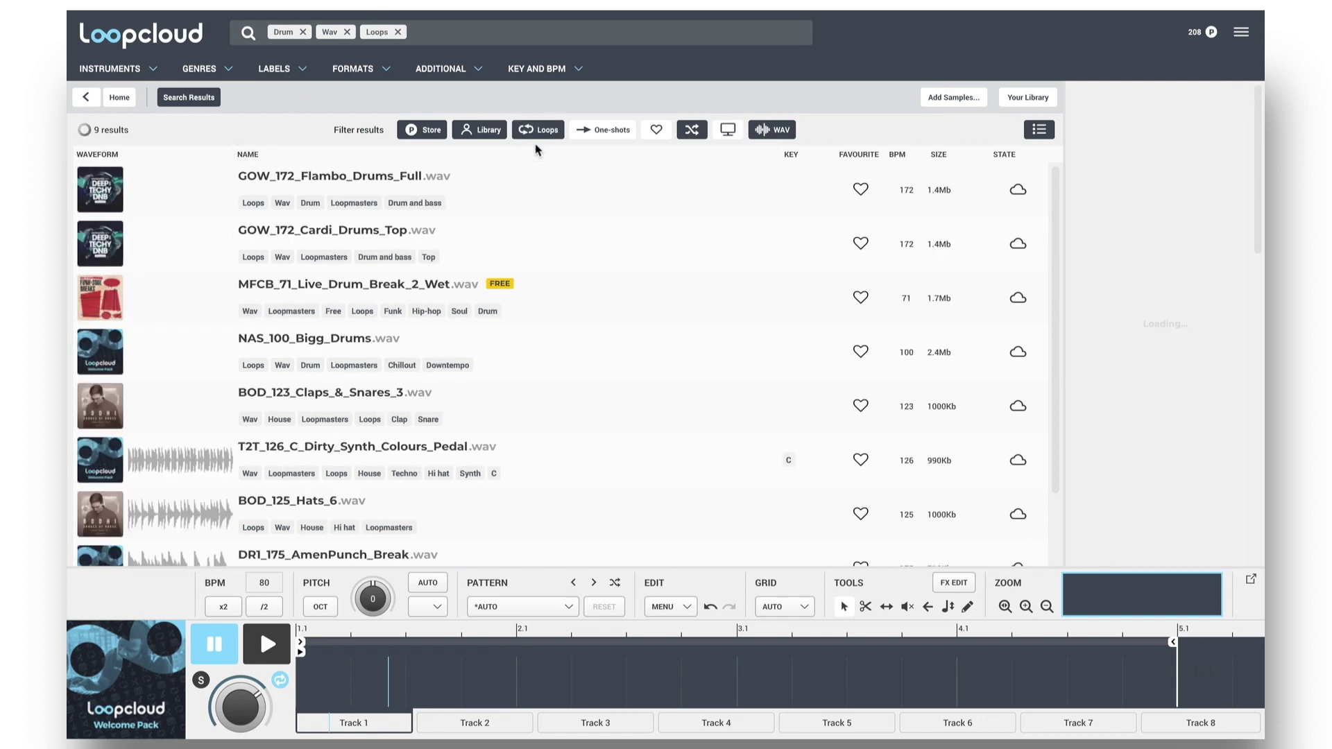
{"action": "left_click", "coordinate": [346, 176]}
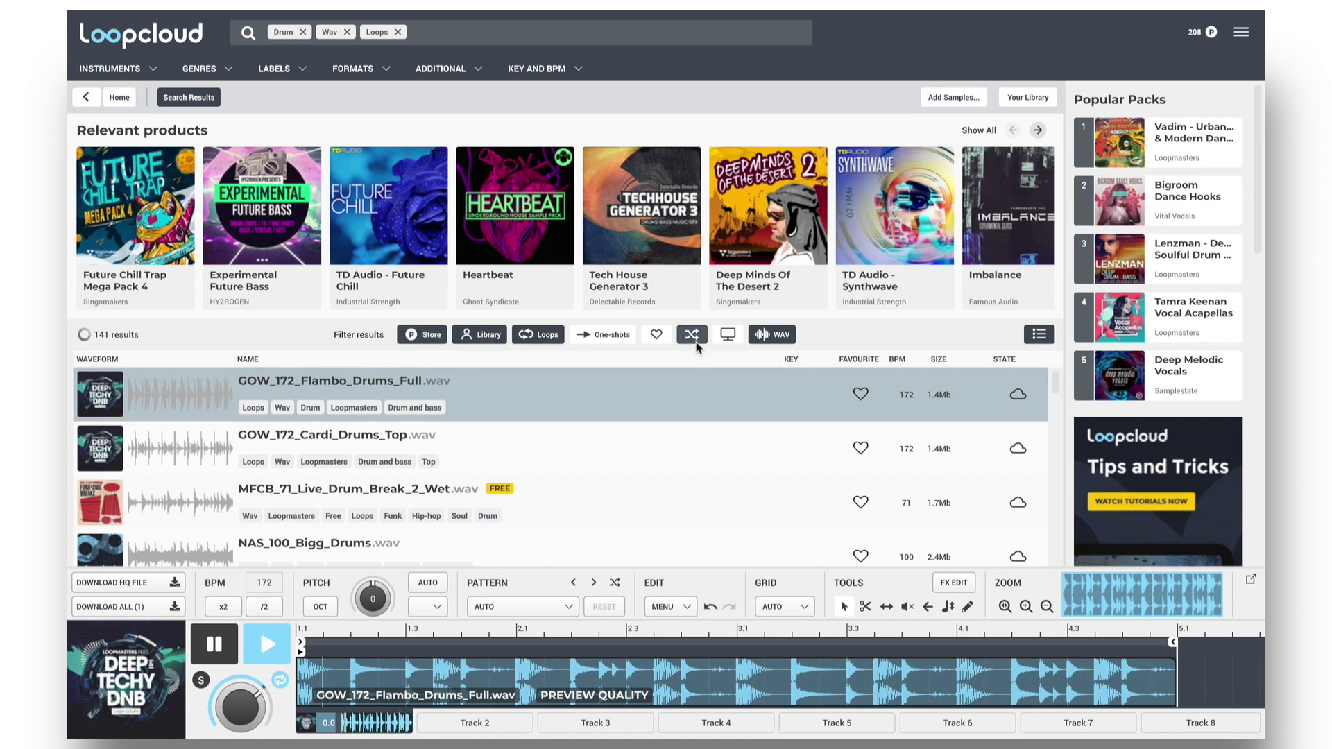
{"action": "left_click", "coordinate": [355, 443]}
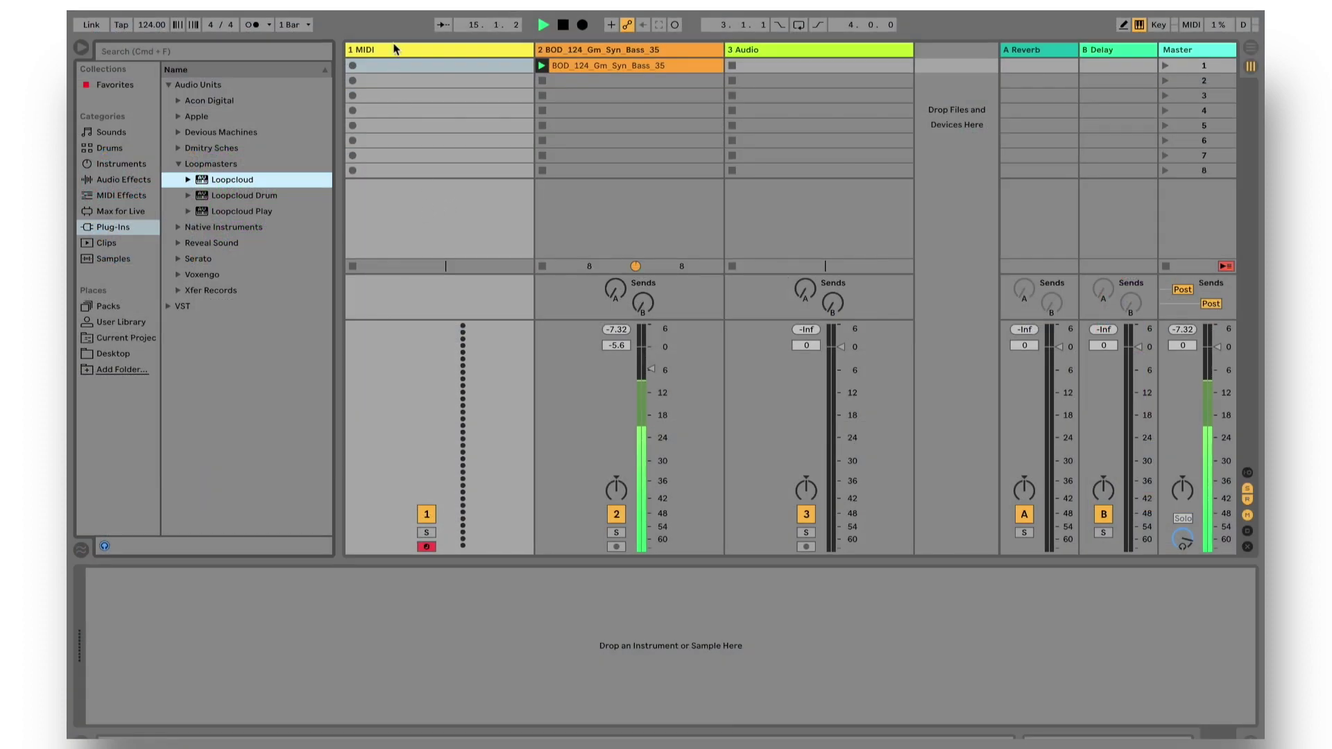
Step: Load the Loopcloud plugin onto Ableton track 1 and start a sample playing in Loopcloud
{"action": "left_click_drag", "start_coordinate": [238, 182], "coordinate": [368, 142]}
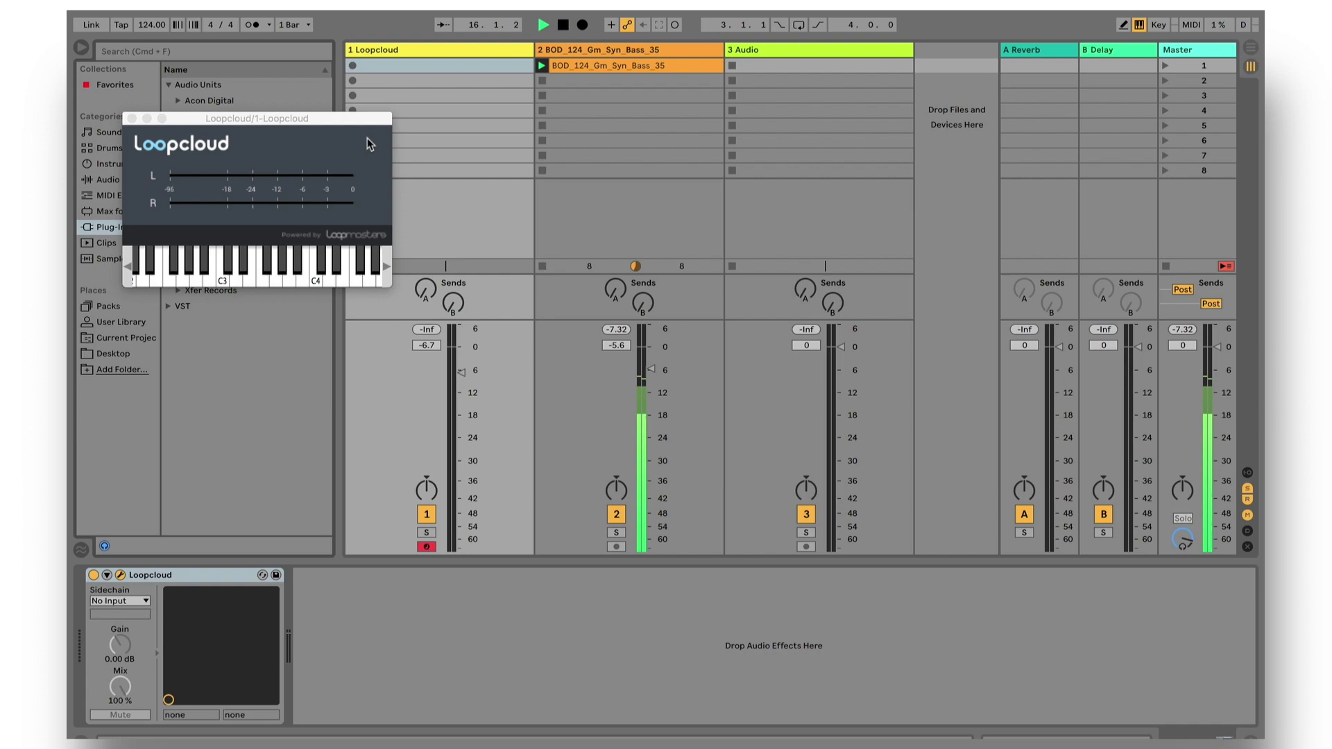
{"action": "left_click", "coordinate": [81, 45]}
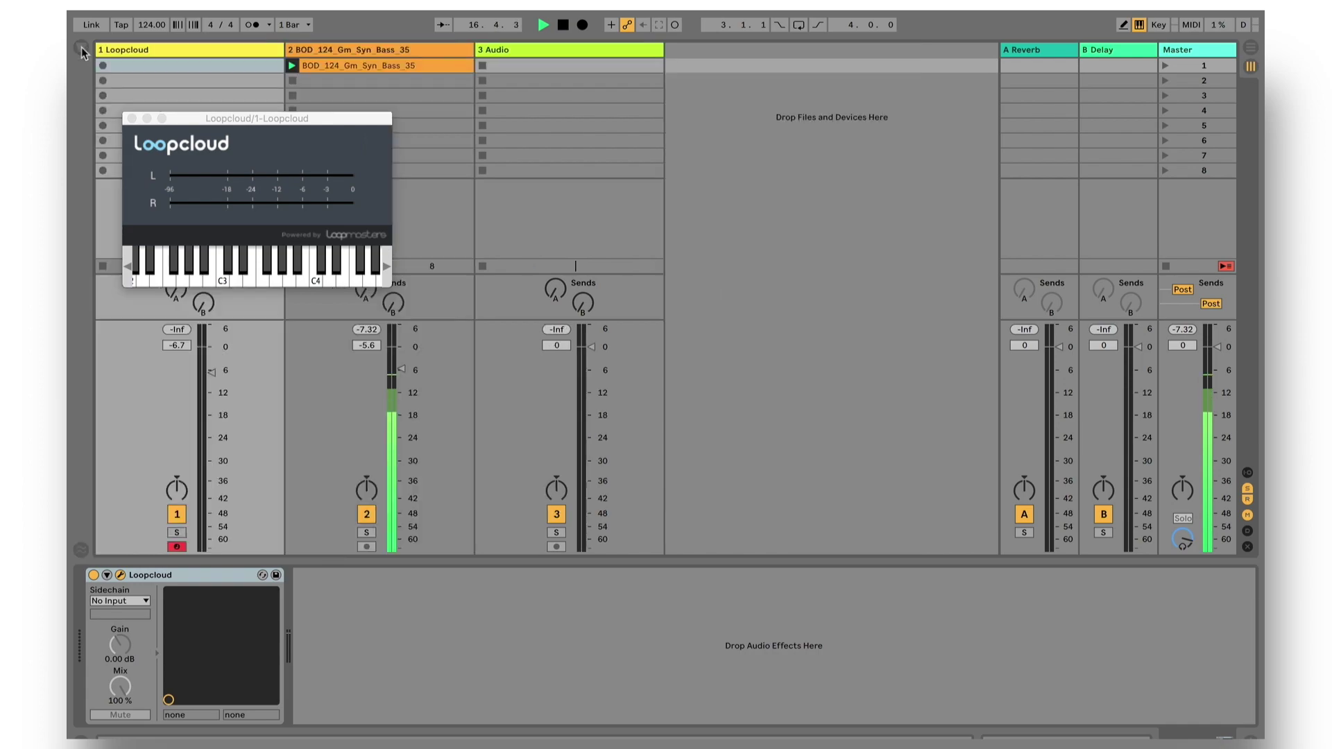
{"action": "left_click", "coordinate": [151, 194]}
{"action": "key", "text": "space"}
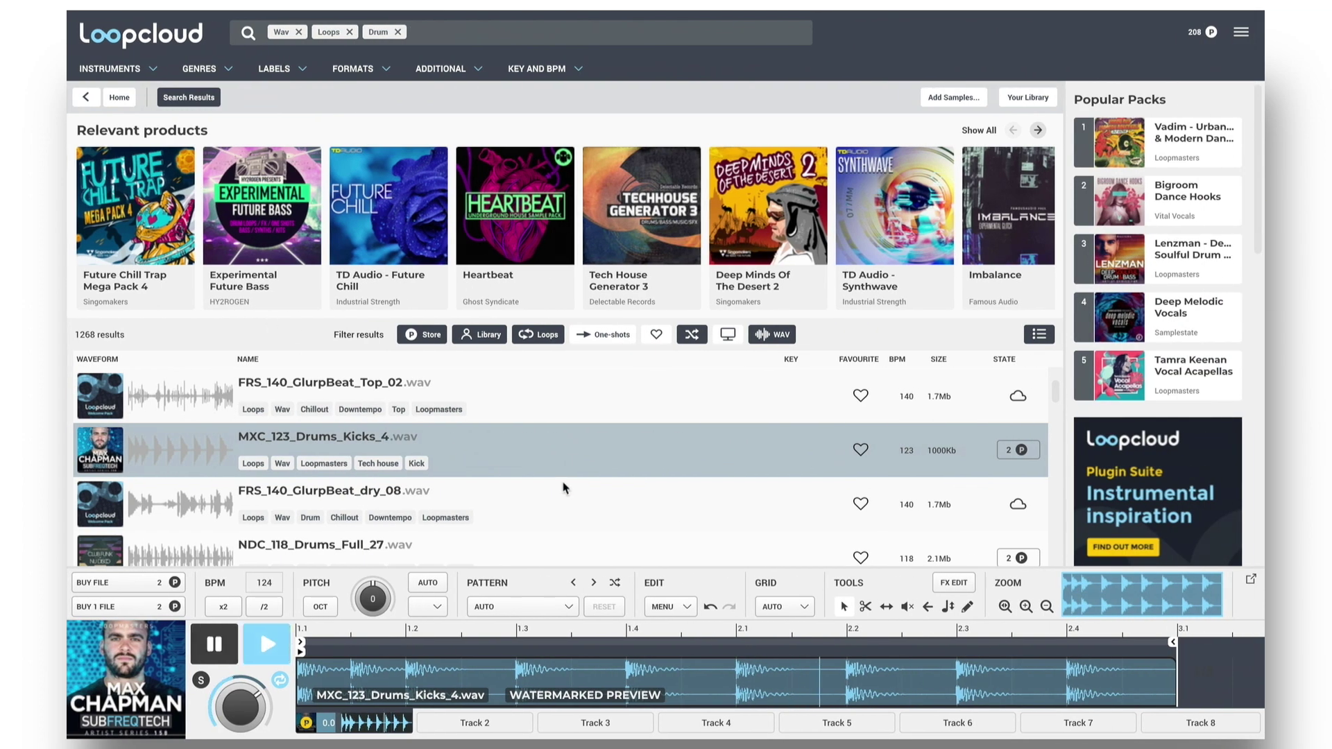
Step: Back in Ableton, adjust track 1's volume fader while the sample plays
{"action": "key", "text": "ctrl+Left"}
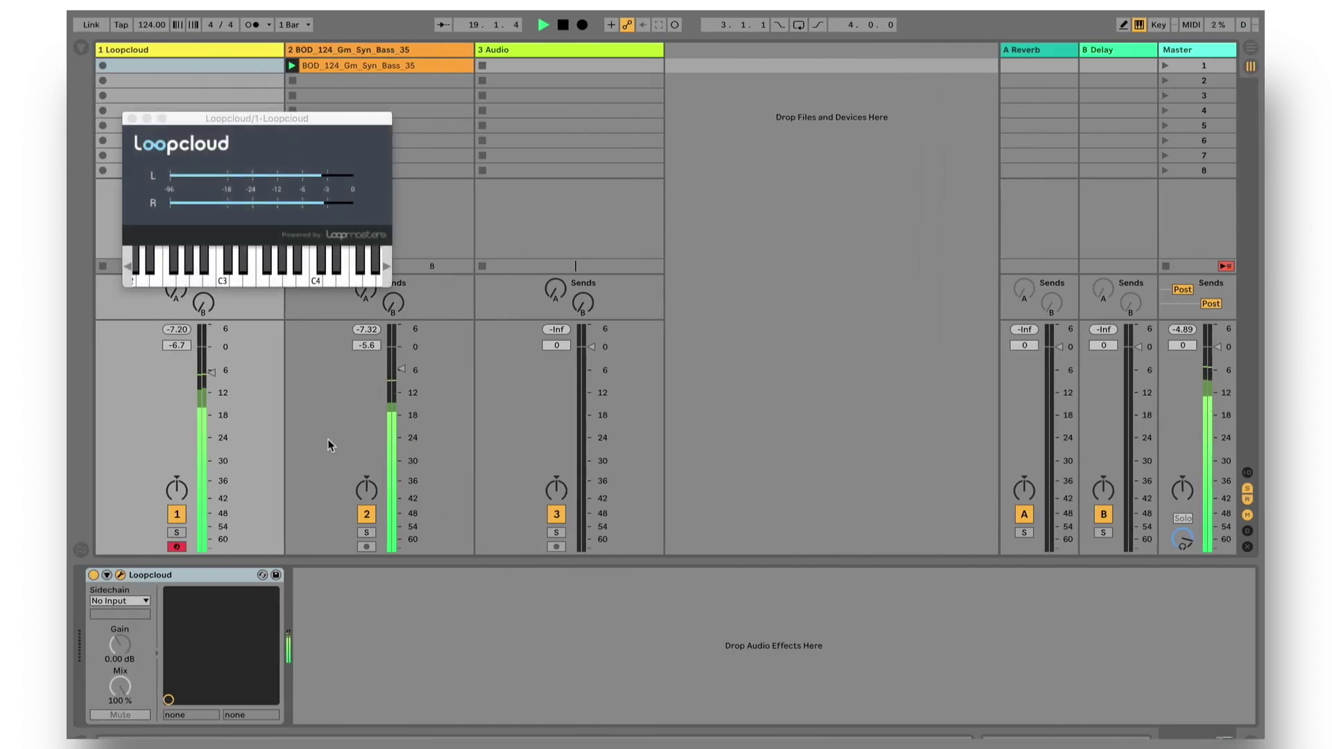
{"action": "mouse_move", "coordinate": [212, 373]}
{"action": "left_mouse_down"}
{"action": "mouse_move", "coordinate": [212, 446]}
{"action": "mouse_move", "coordinate": [212, 370]}
{"action": "left_mouse_up"}
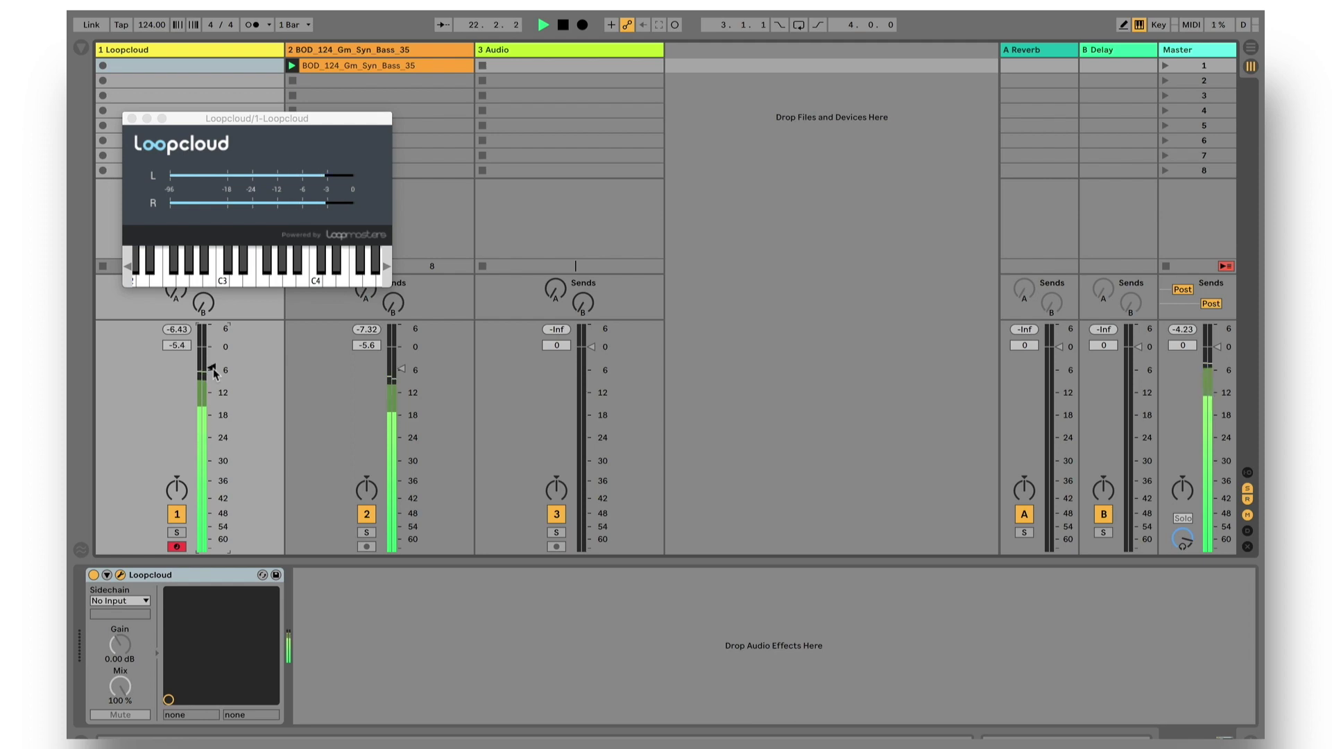
{"action": "key", "text": "ctrl+Right"}
Step: Audition drum loops from FRS_140_GlurpBeat_dry_08 through FDD_120_Bm_Roxbury_Full_Drums, then enlarge the player panel
{"action": "left_click", "coordinate": [368, 490]}
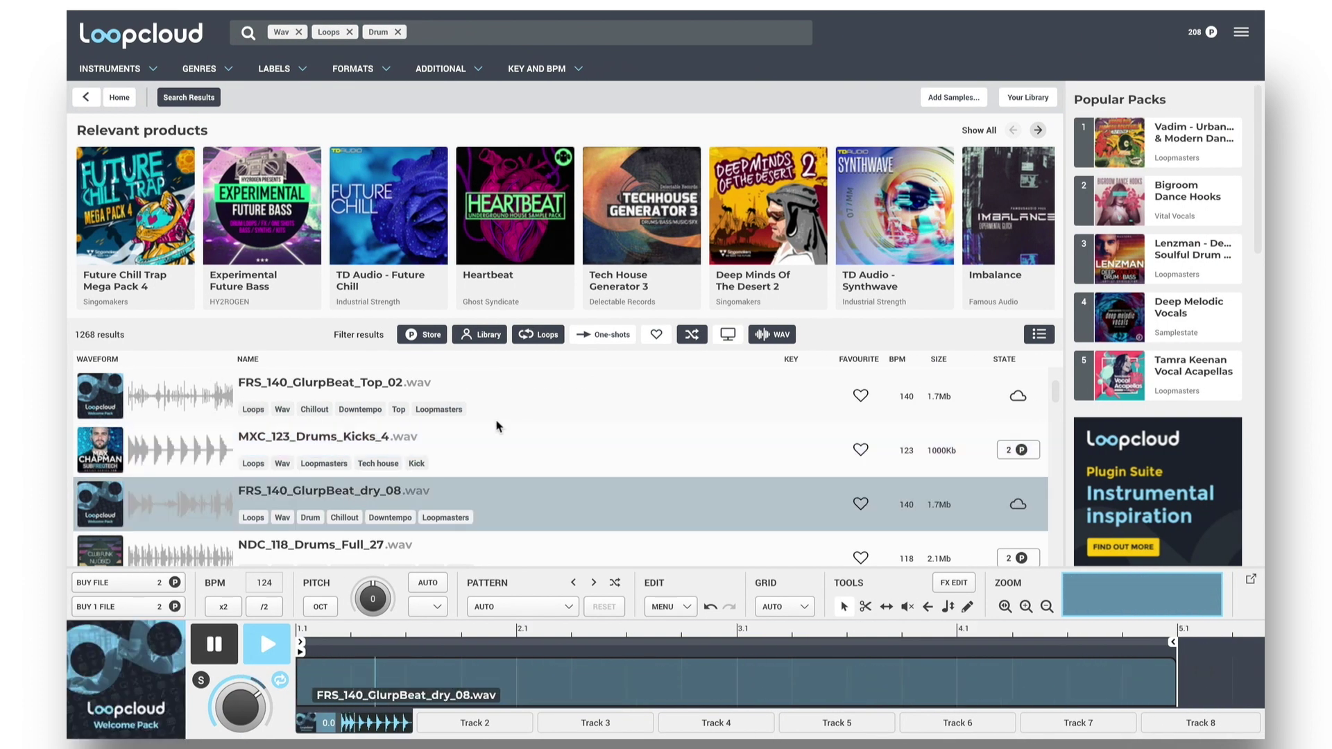
{"action": "scroll", "coordinate": [493, 421], "scroll_direction": "down", "scroll_amount": 2}
{"action": "left_click", "coordinate": [496, 425]}
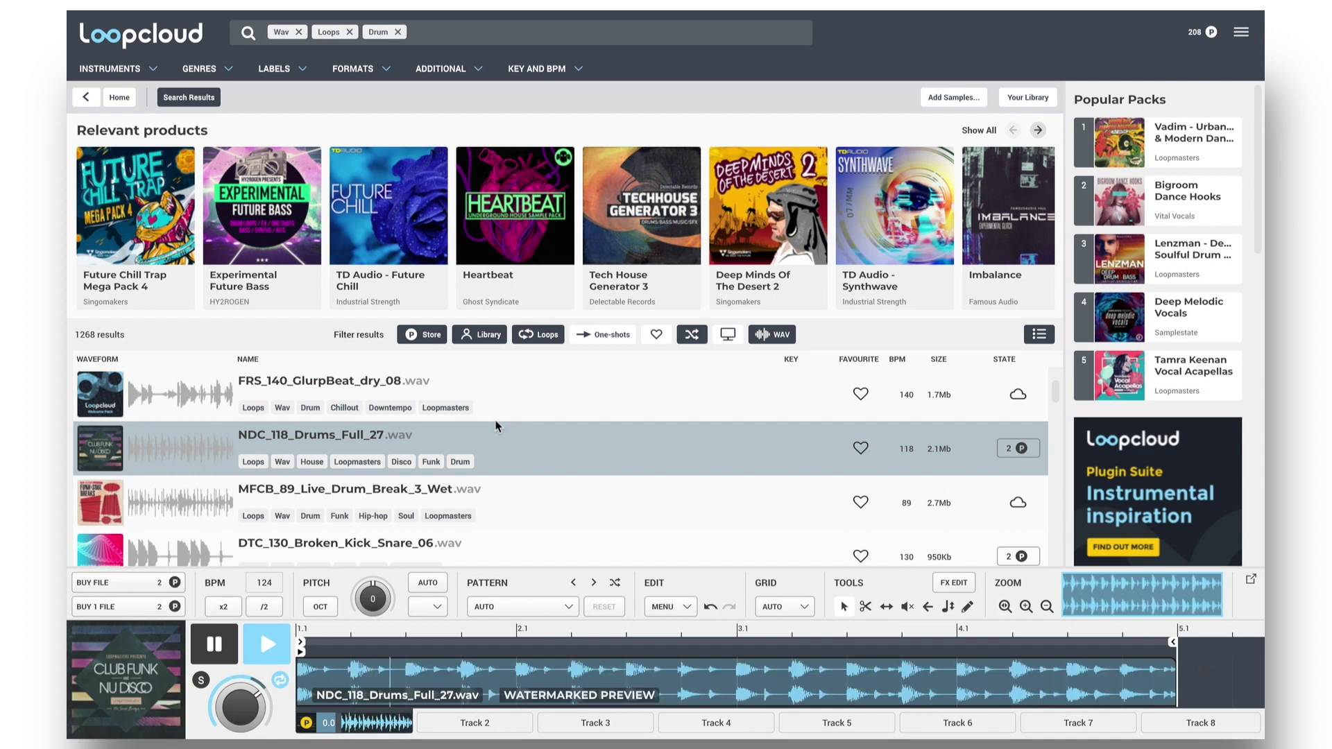
{"action": "key", "text": "Down"}
{"action": "key", "text": "Down"}
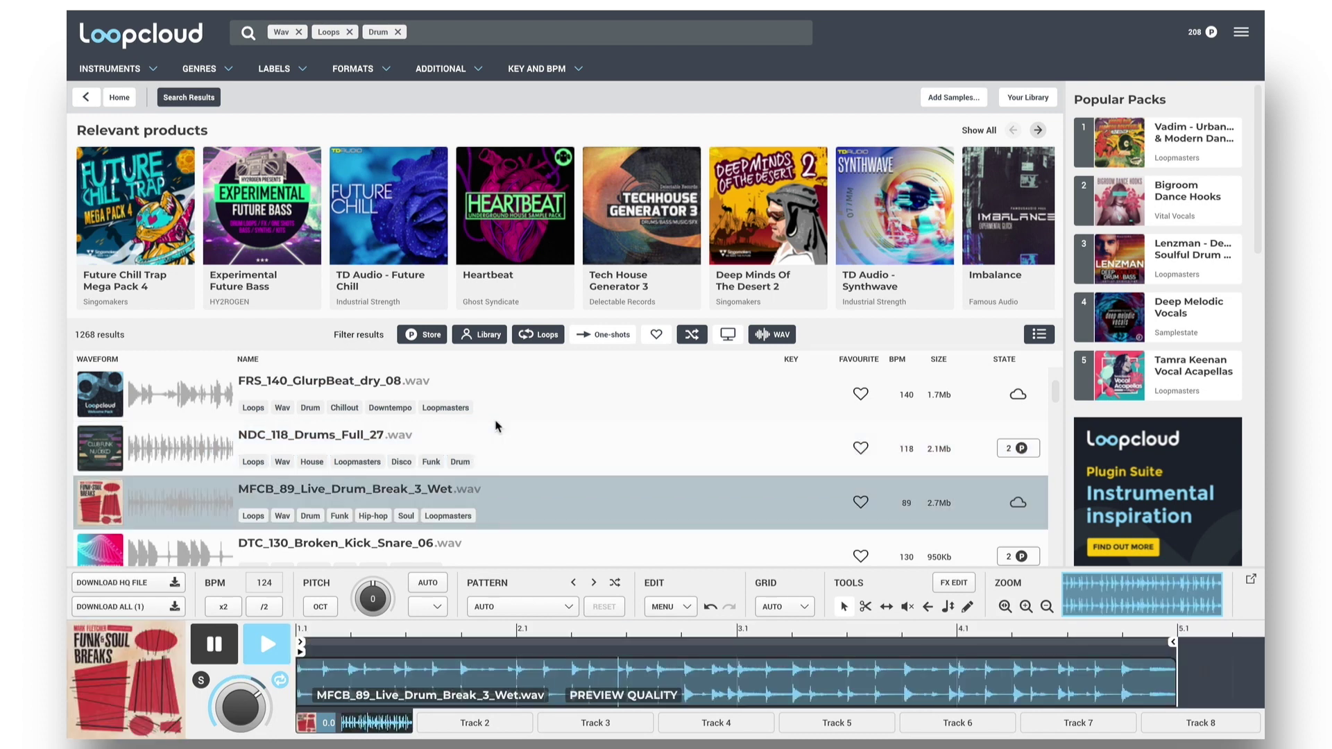
{"action": "key", "text": "Down"}
{"action": "key", "text": "Down"}
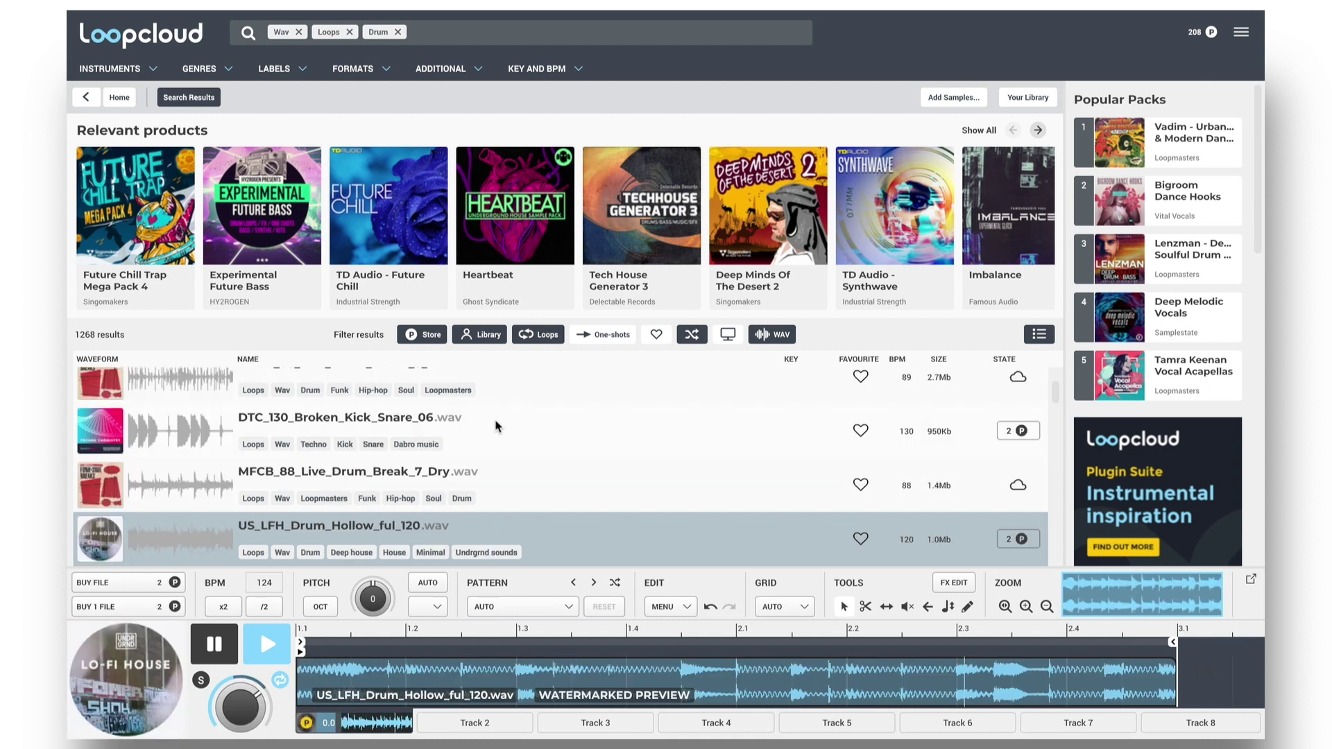
{"action": "key", "text": "Down"}
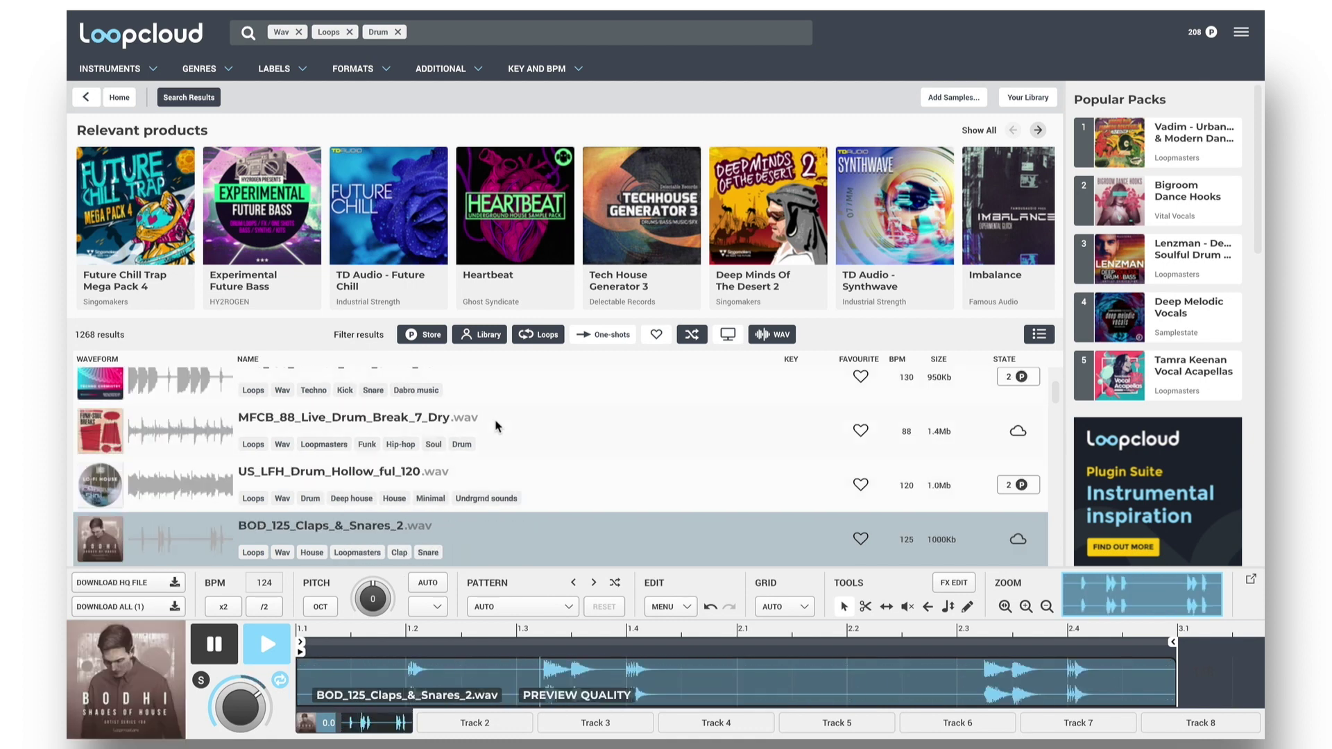
{"action": "key", "text": "Down"}
{"action": "key", "text": "Down"}
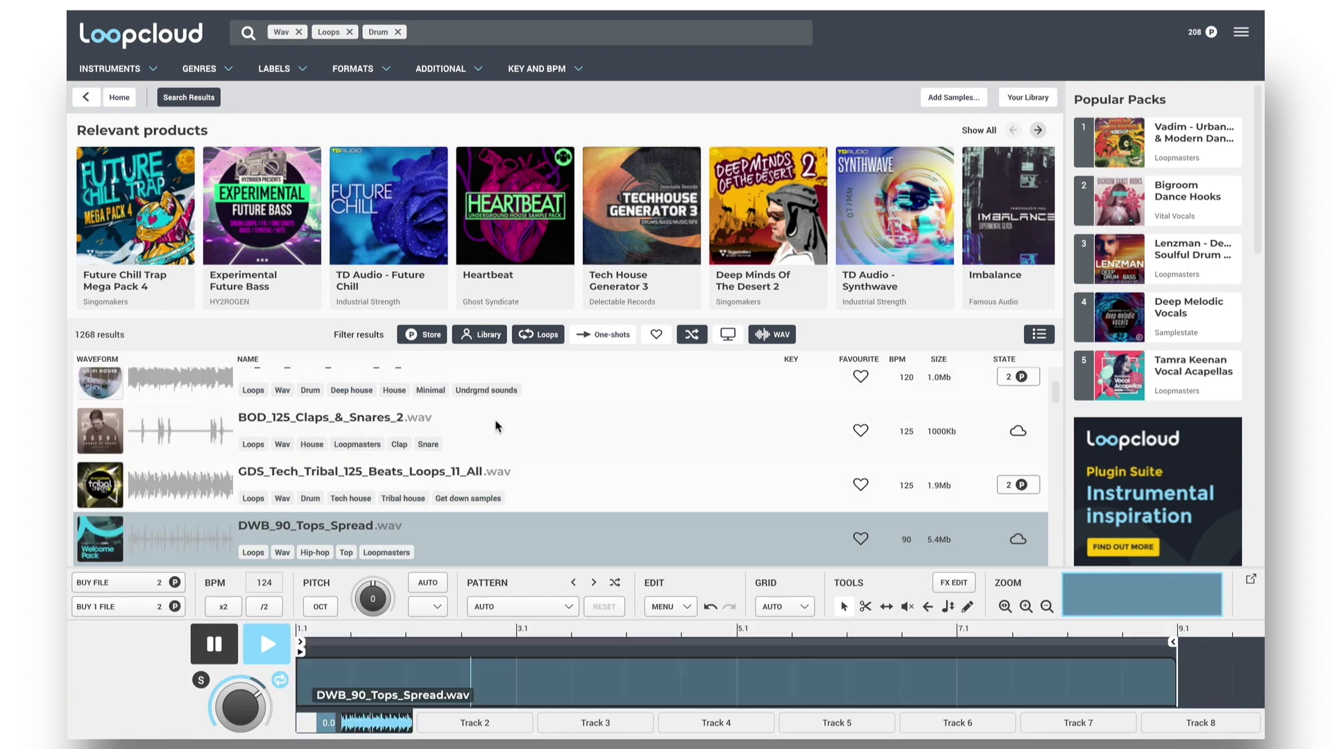
{"action": "key", "text": "Down"}
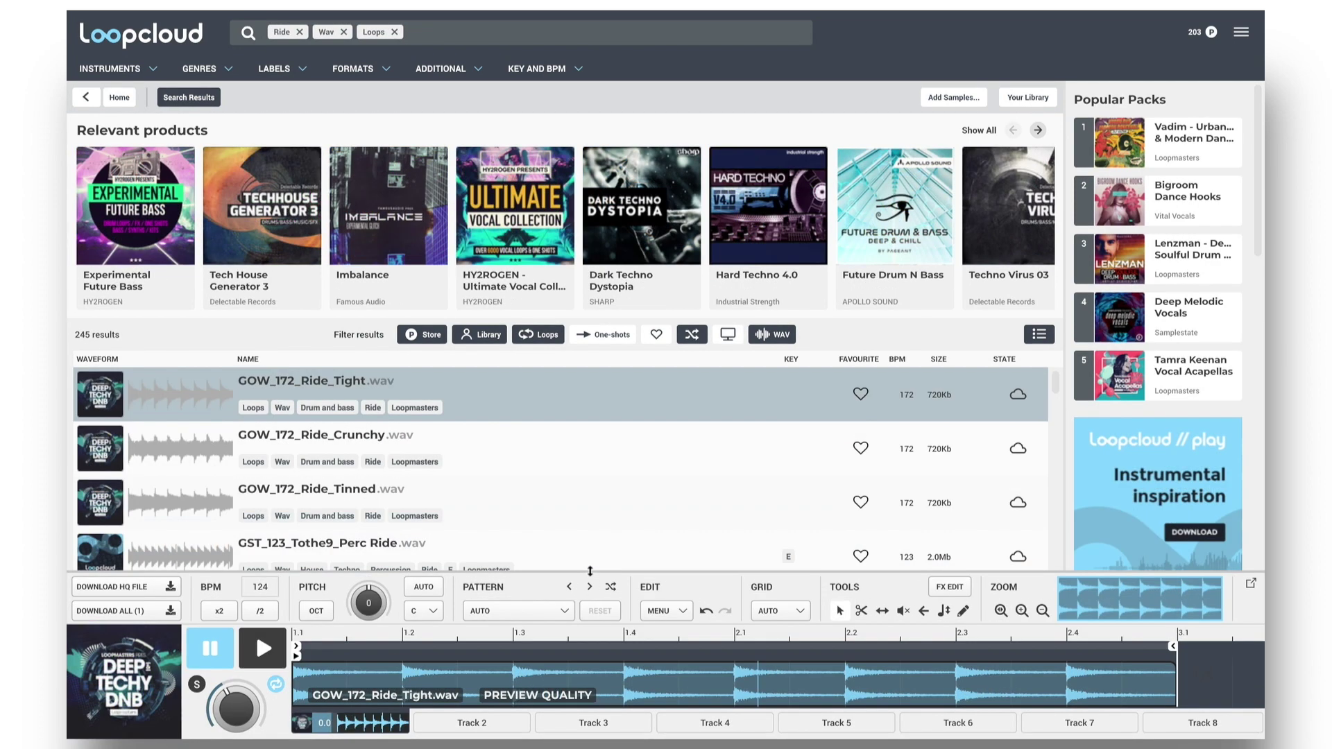
{"action": "left_click_drag", "start_coordinate": [604, 565], "coordinate": [604, 431]}
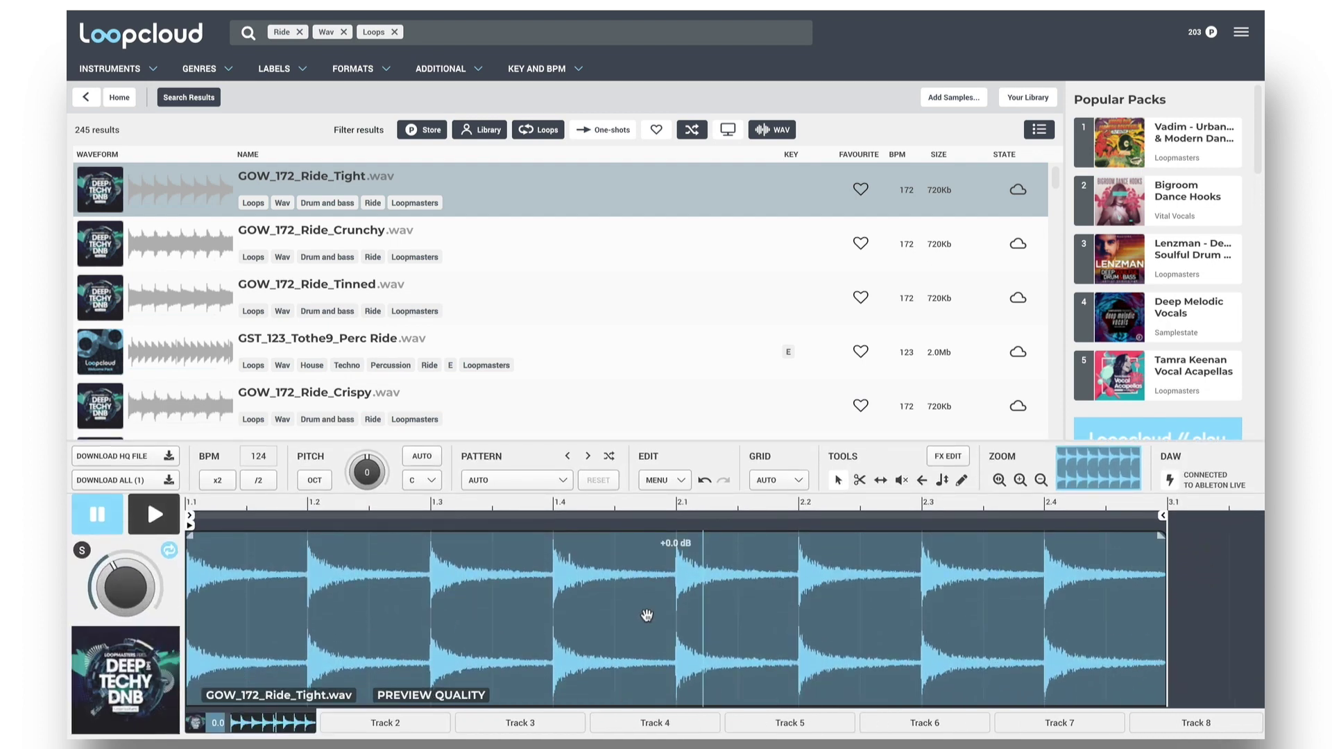
Step: From the home page, search Instruments > Pluck limited to one-shot samples
{"action": "left_click", "coordinate": [120, 97]}
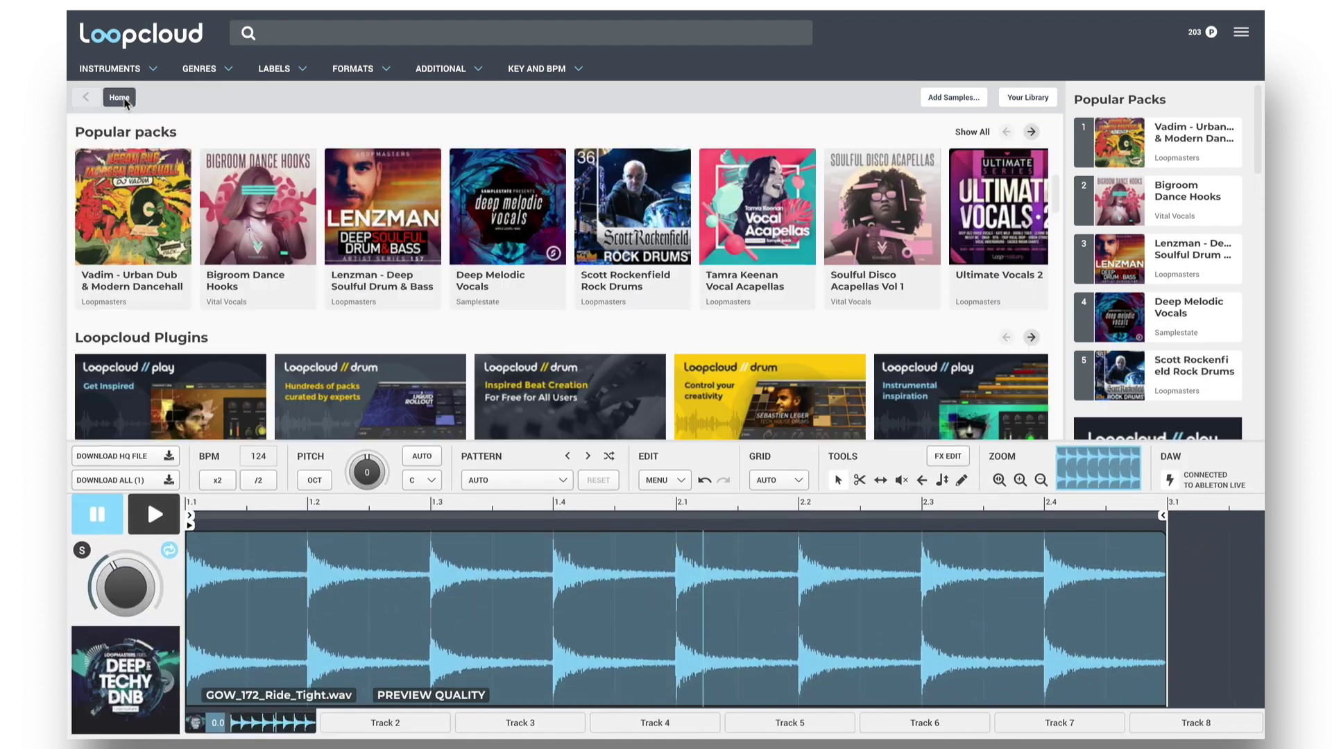
{"action": "left_click", "coordinate": [156, 75]}
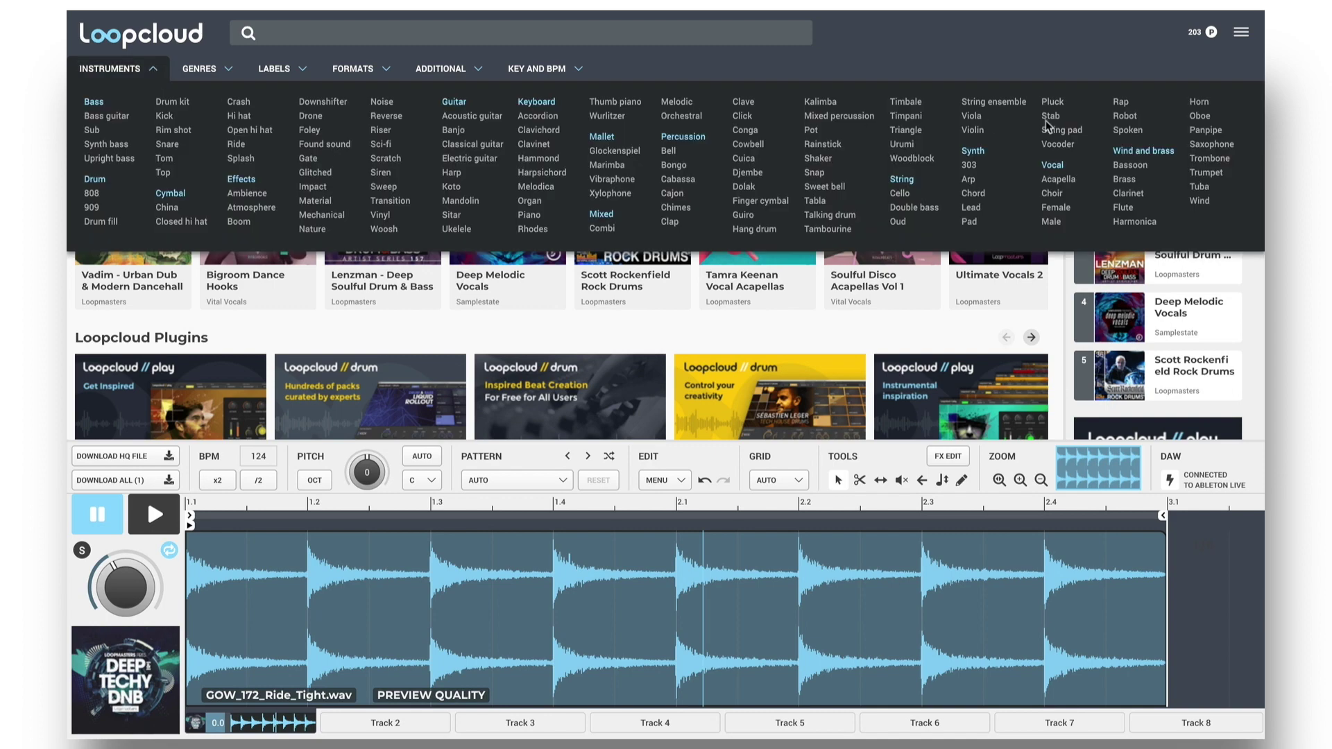
{"action": "left_click", "coordinate": [1053, 104]}
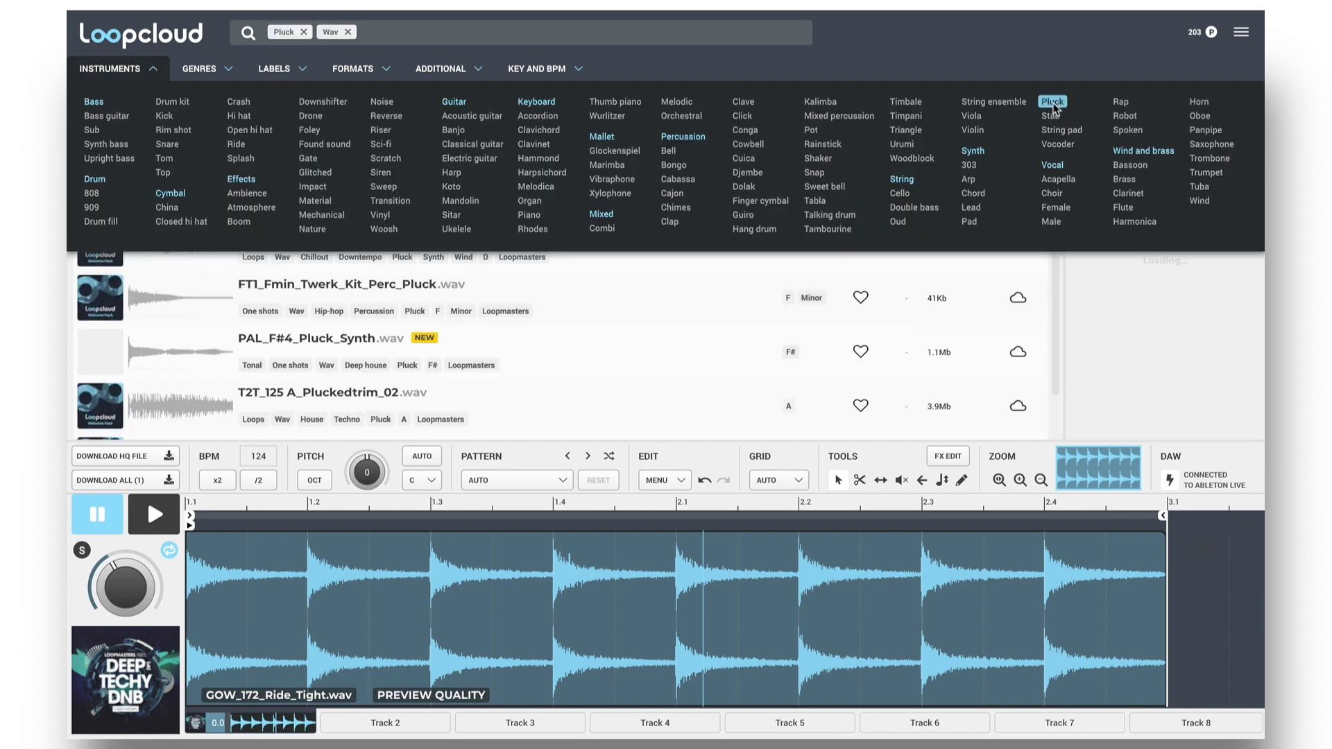
{"action": "left_click", "coordinate": [153, 70]}
{"action": "left_click", "coordinate": [602, 130]}
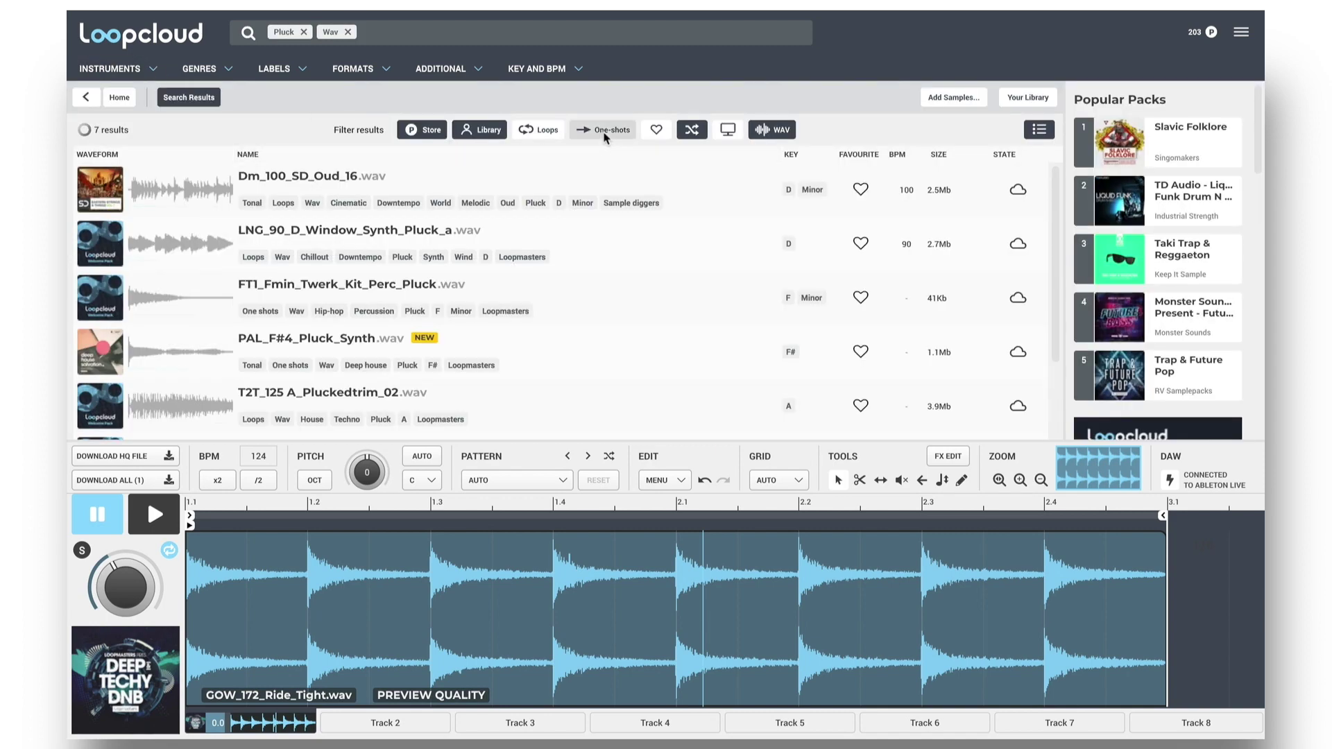
Step: Preview FT1_Fmin_Twerk_Kit_Perc_Pluck and auto-pitch it to the key of G
{"action": "left_click", "coordinate": [334, 290]}
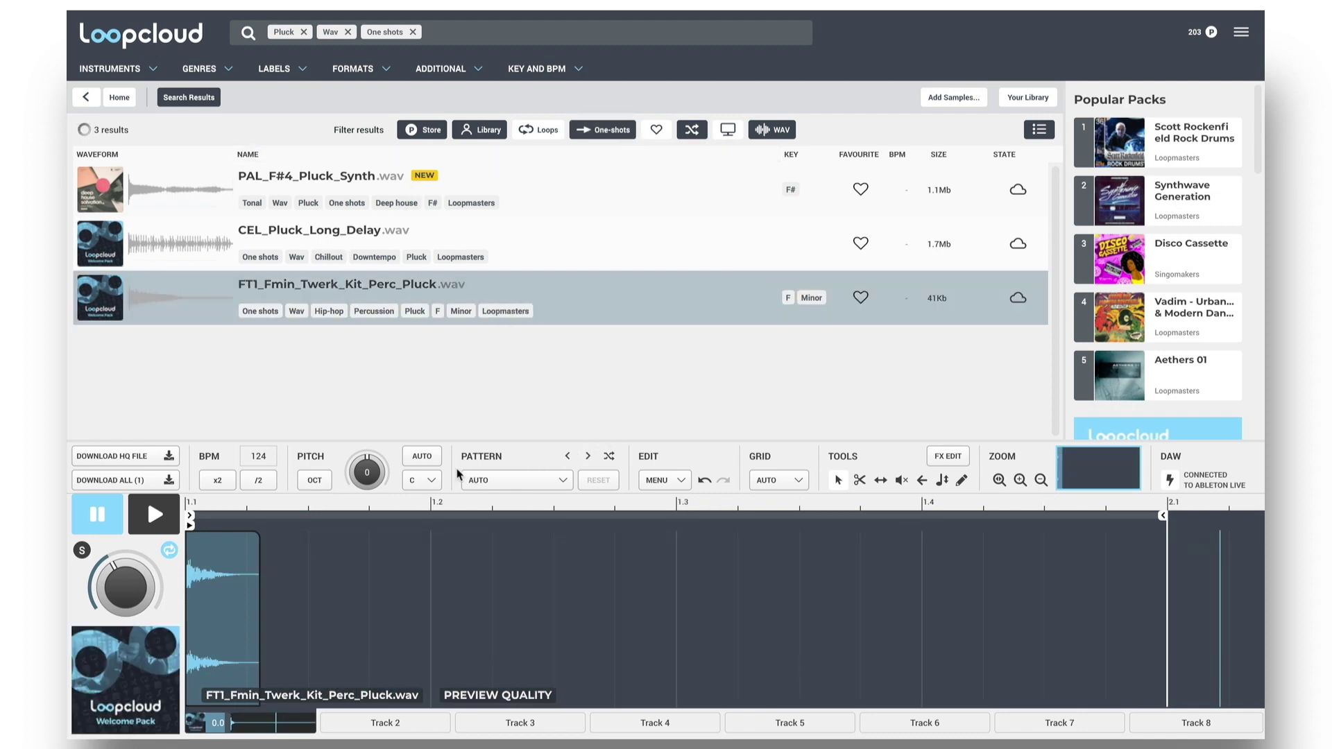
{"action": "left_click", "coordinate": [432, 460]}
{"action": "left_click", "coordinate": [431, 480]}
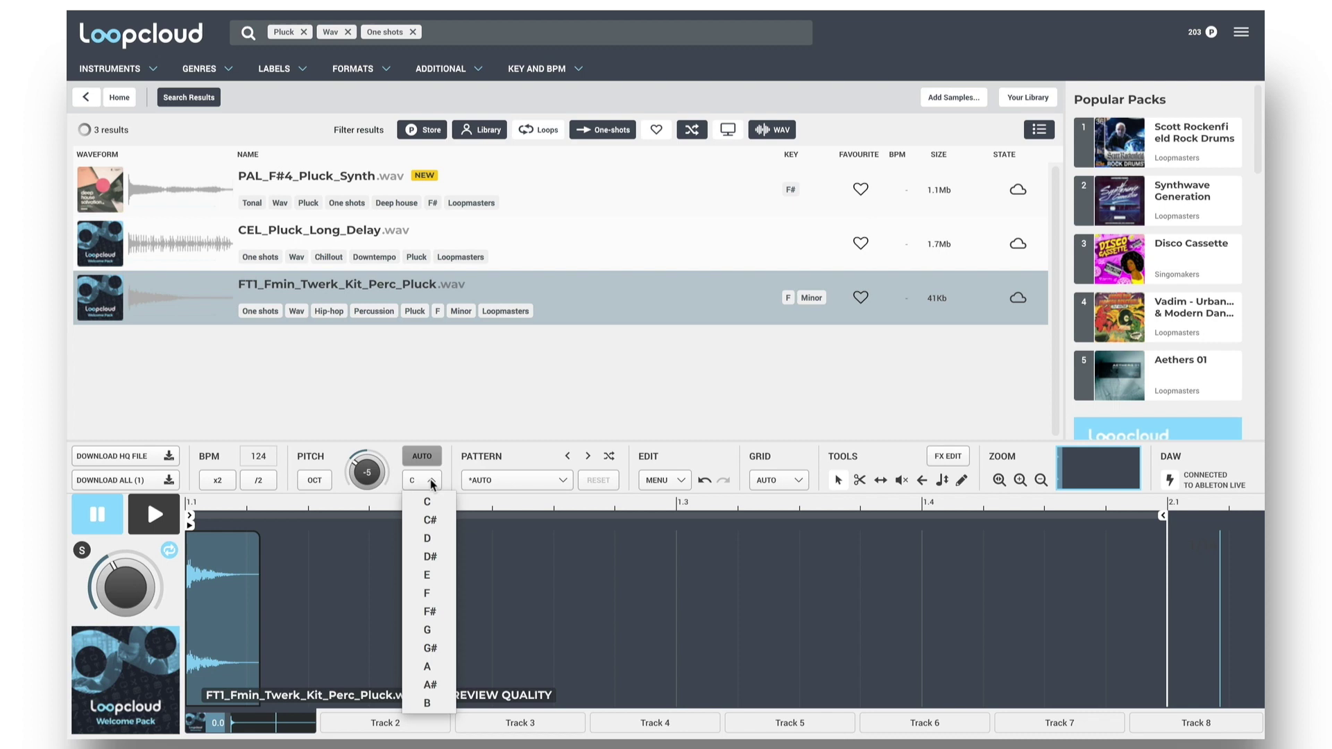
{"action": "left_click", "coordinate": [428, 630]}
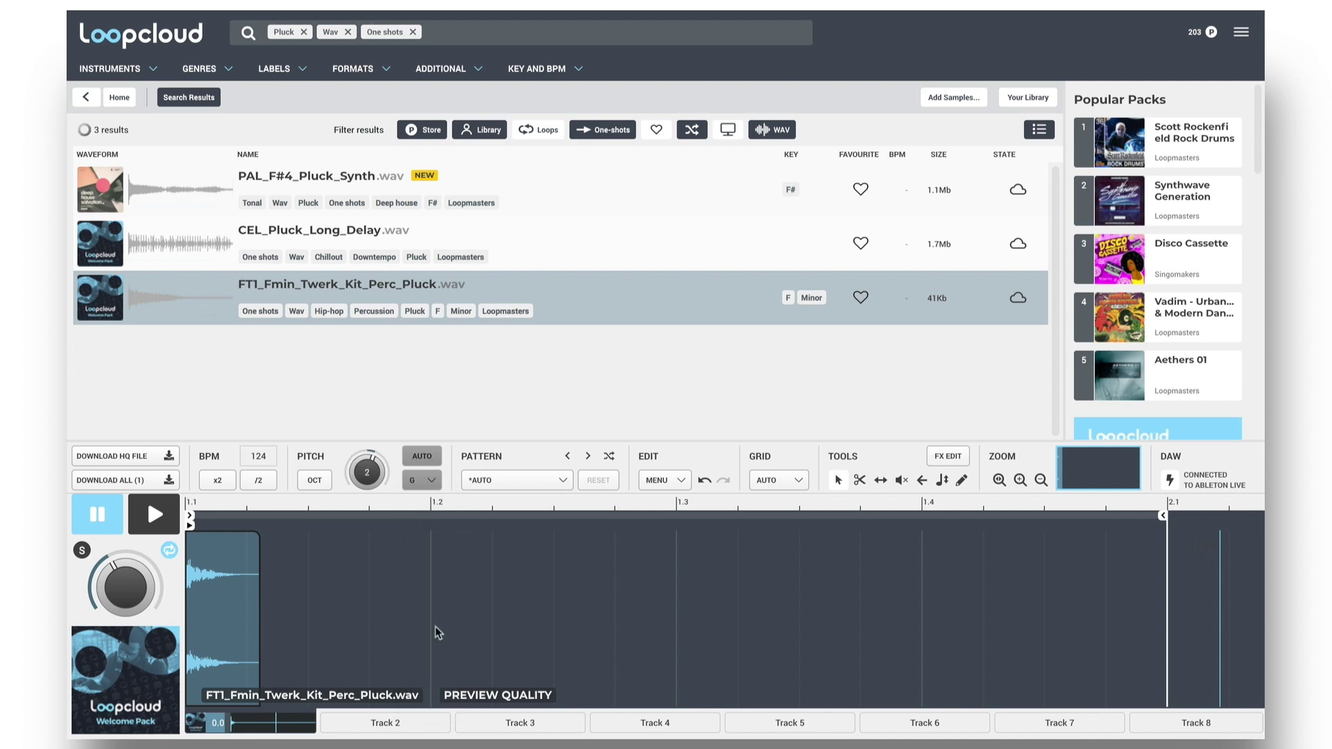
Step: Apply the Arpeggios > Arpeggio 1 FX pattern to the preview
{"action": "left_click", "coordinate": [562, 480]}
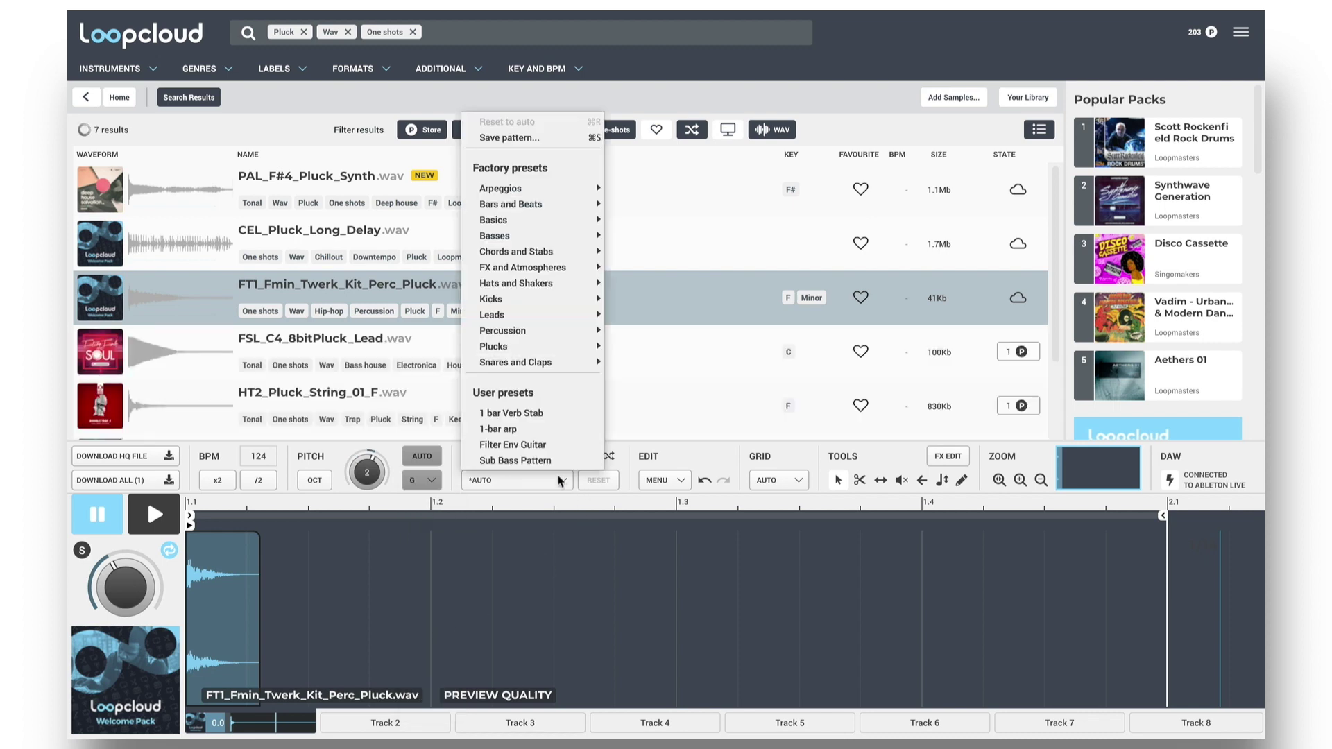
{"action": "mouse_move", "coordinate": [568, 188]}
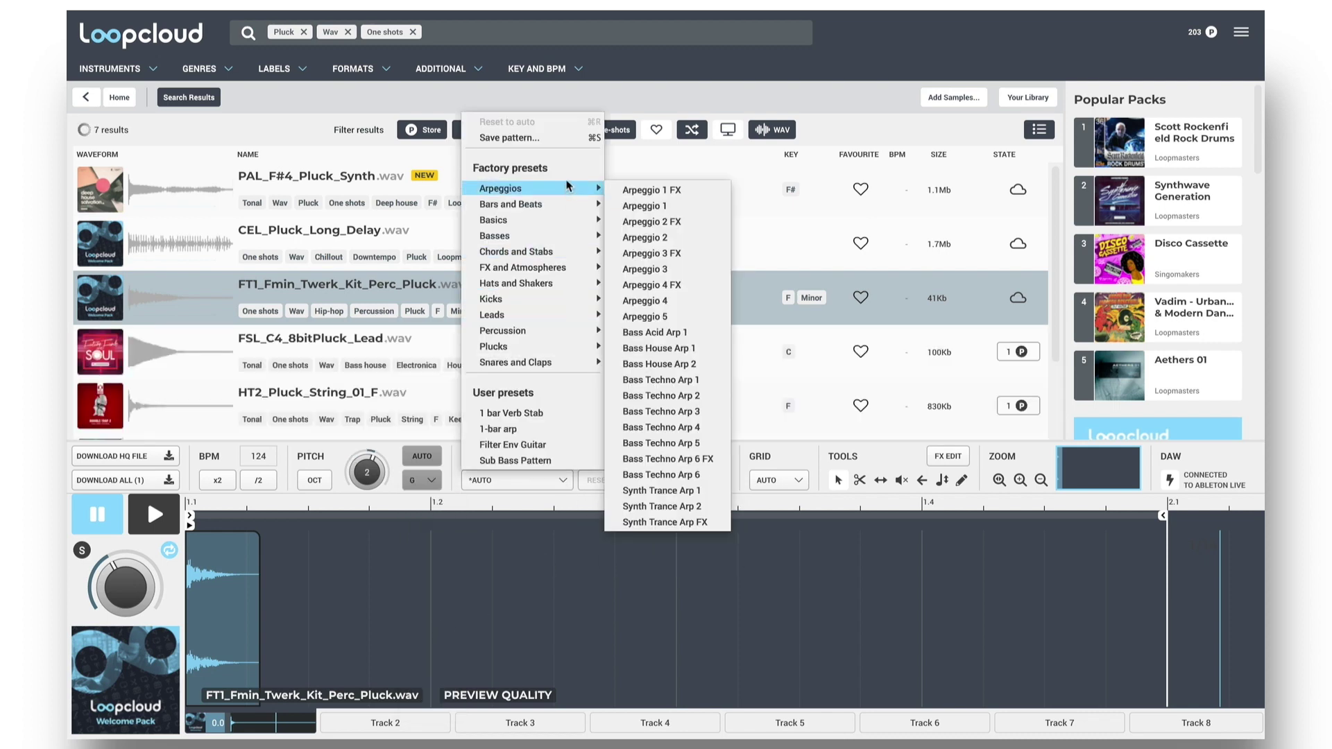
{"action": "left_click", "coordinate": [665, 191]}
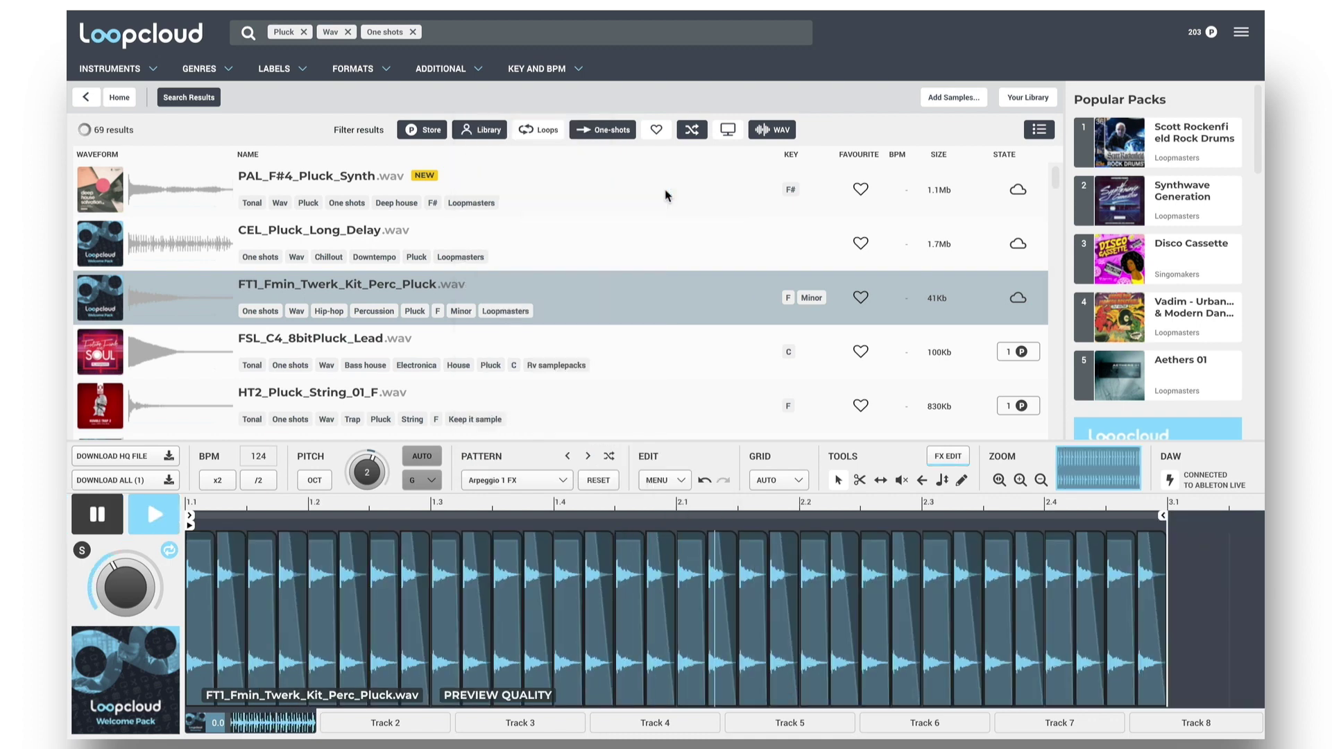
Step: Audition pluck one-shots like FSL_C4_8bitPluck_Lead and HT2_Pluck_String_01_F, settling on CPT_F#5_JunoSawPluck
{"action": "left_click", "coordinate": [309, 340]}
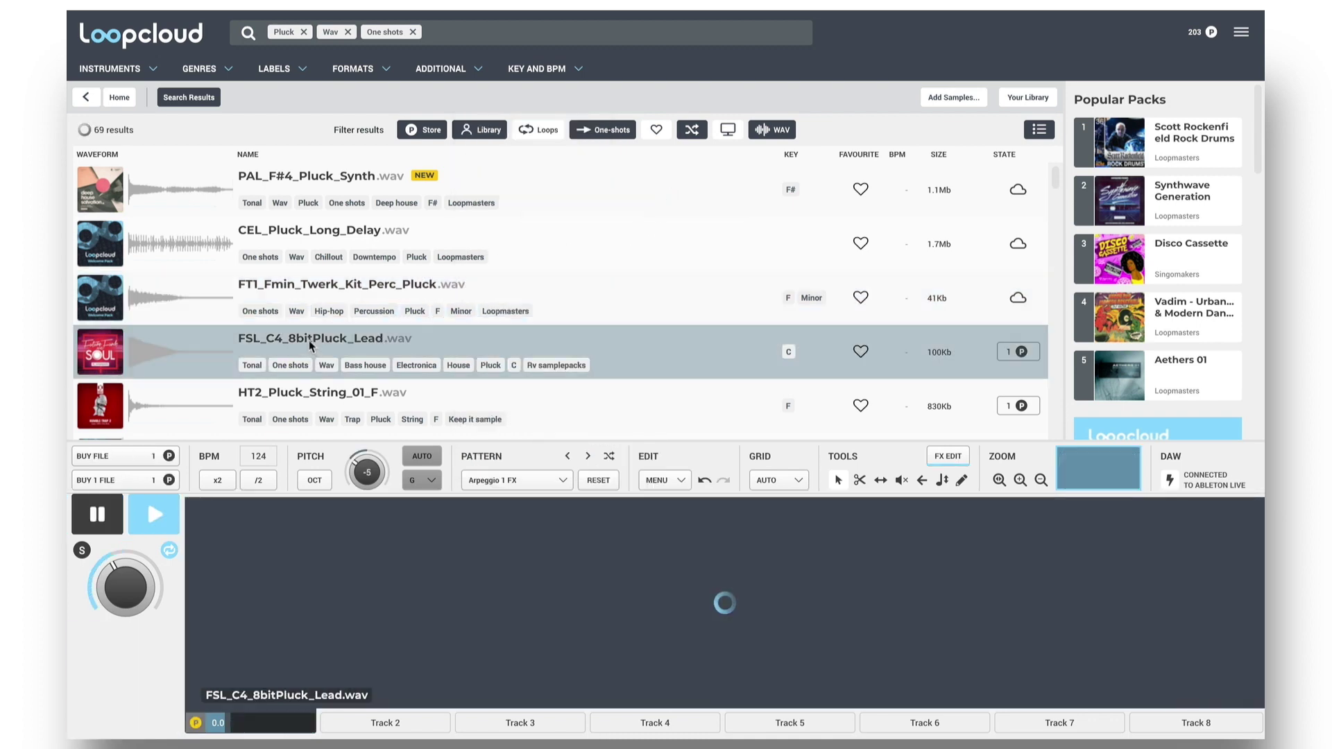
{"action": "scroll", "coordinate": [316, 388], "scroll_direction": "down", "scroll_amount": 2}
{"action": "scroll", "coordinate": [315, 397], "scroll_direction": "down", "scroll_amount": 1}
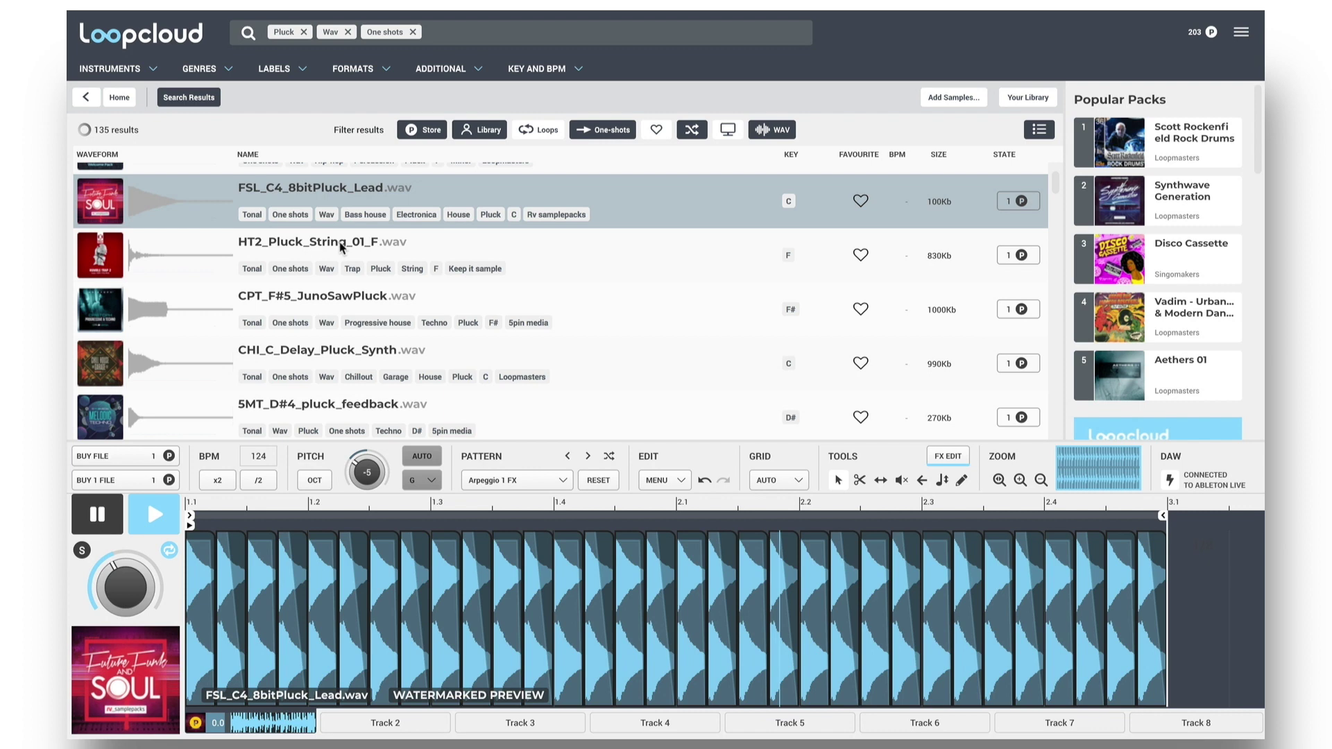
{"action": "left_click", "coordinate": [626, 252]}
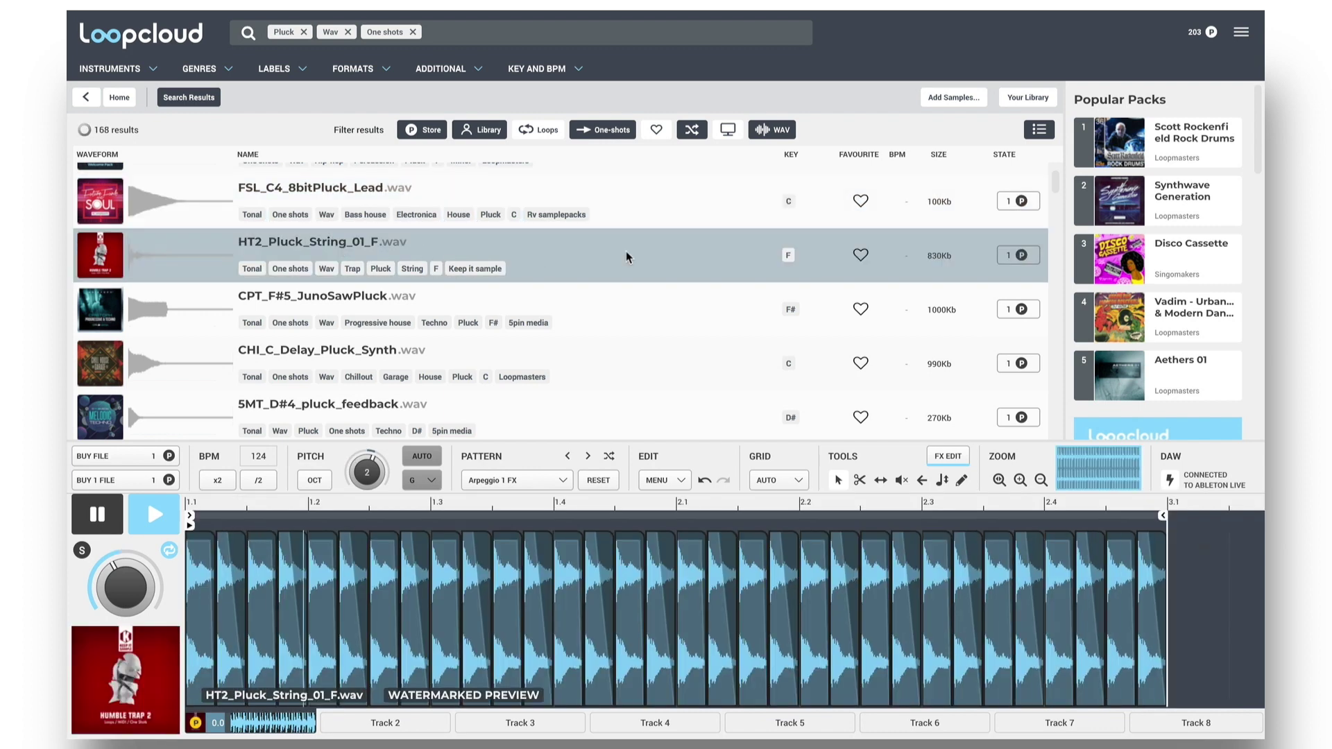
{"action": "key", "text": "Down"}
{"action": "key", "text": "Down"}
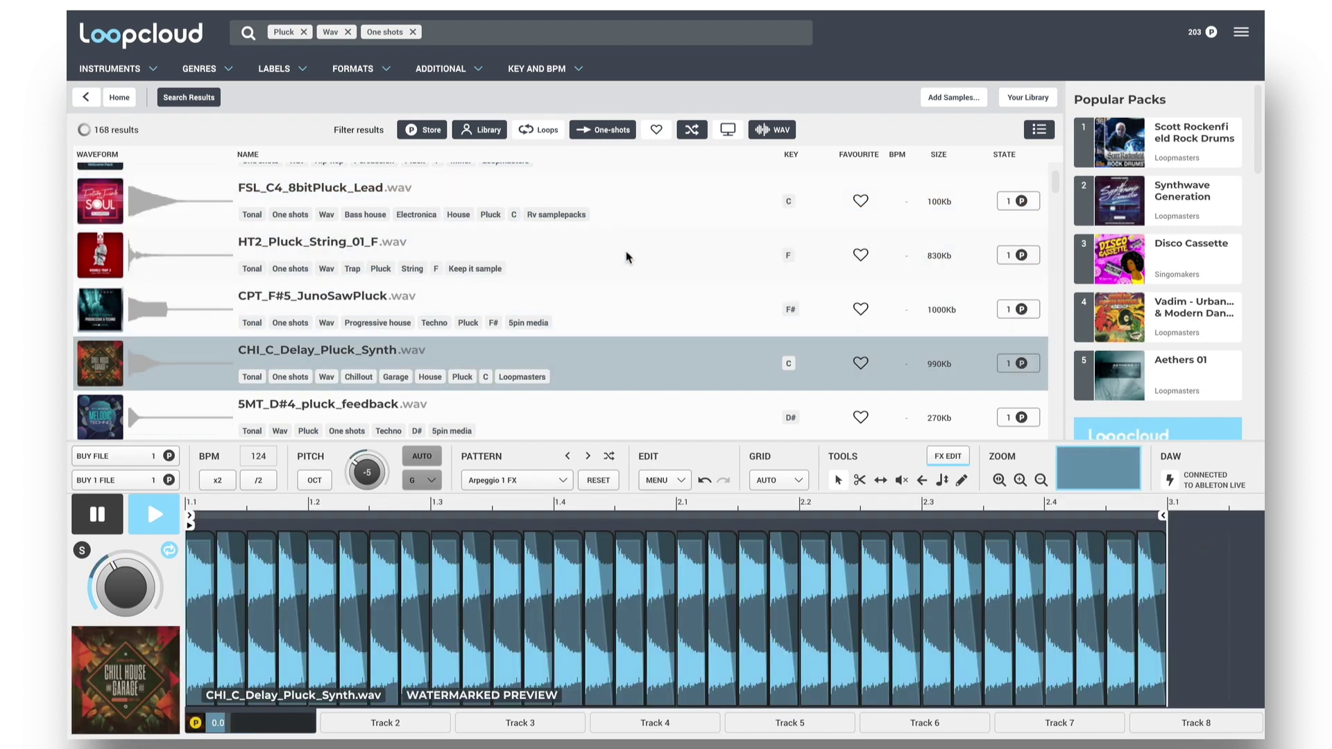
{"action": "key", "text": "Down"}
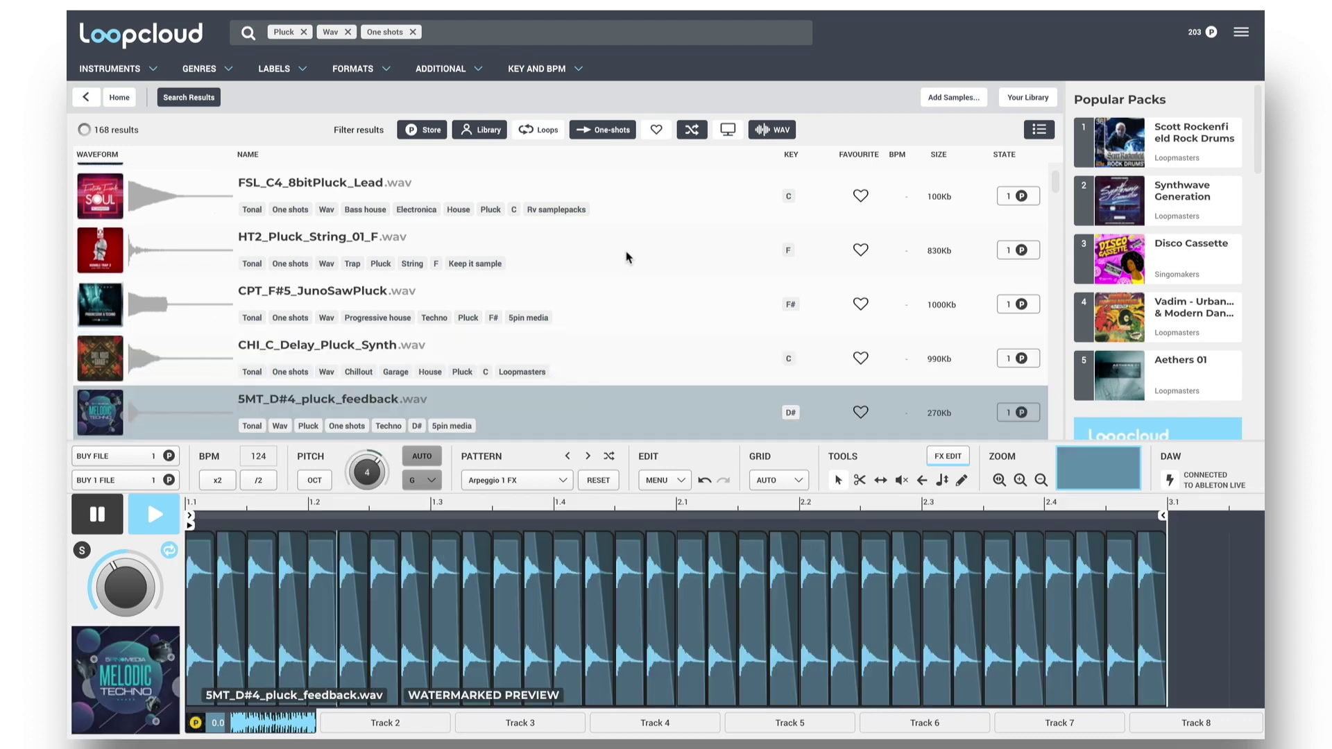
{"action": "key", "text": "Down"}
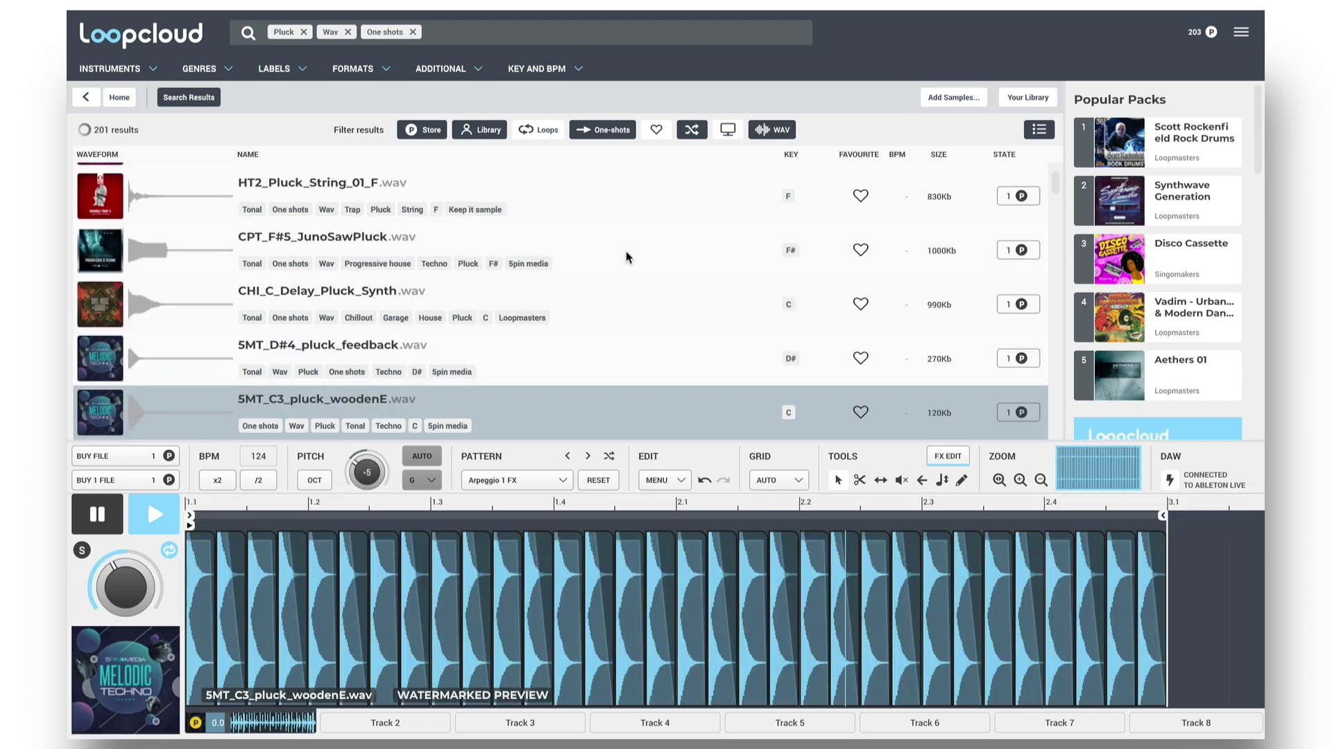
{"action": "key", "text": "Up"}
{"action": "key", "text": "Up"}
{"action": "key", "text": "Up"}
{"action": "key", "text": "Up"}
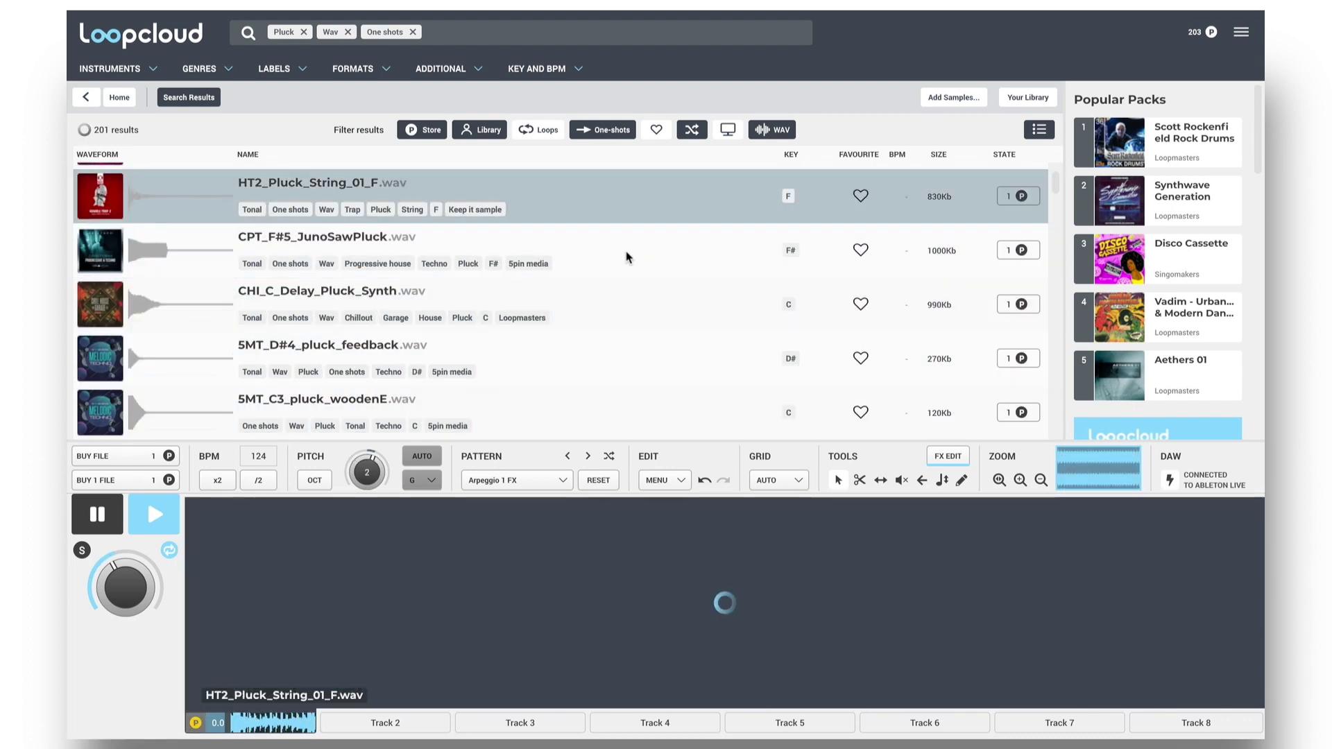
{"action": "key", "text": "Down"}
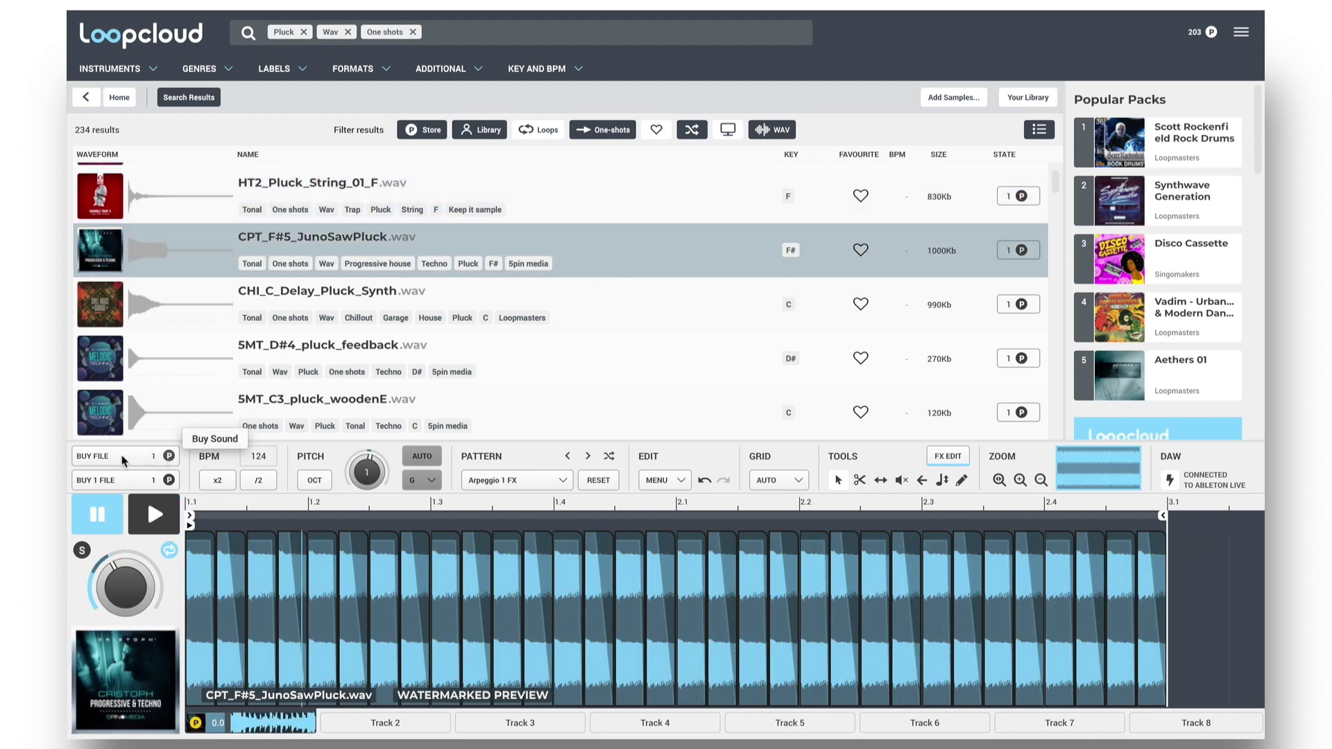
Step: Buy CPT_F#5_JunoSawPluck for one credit and drag its processed file into Ableton as track 5
{"action": "left_click", "coordinate": [165, 458]}
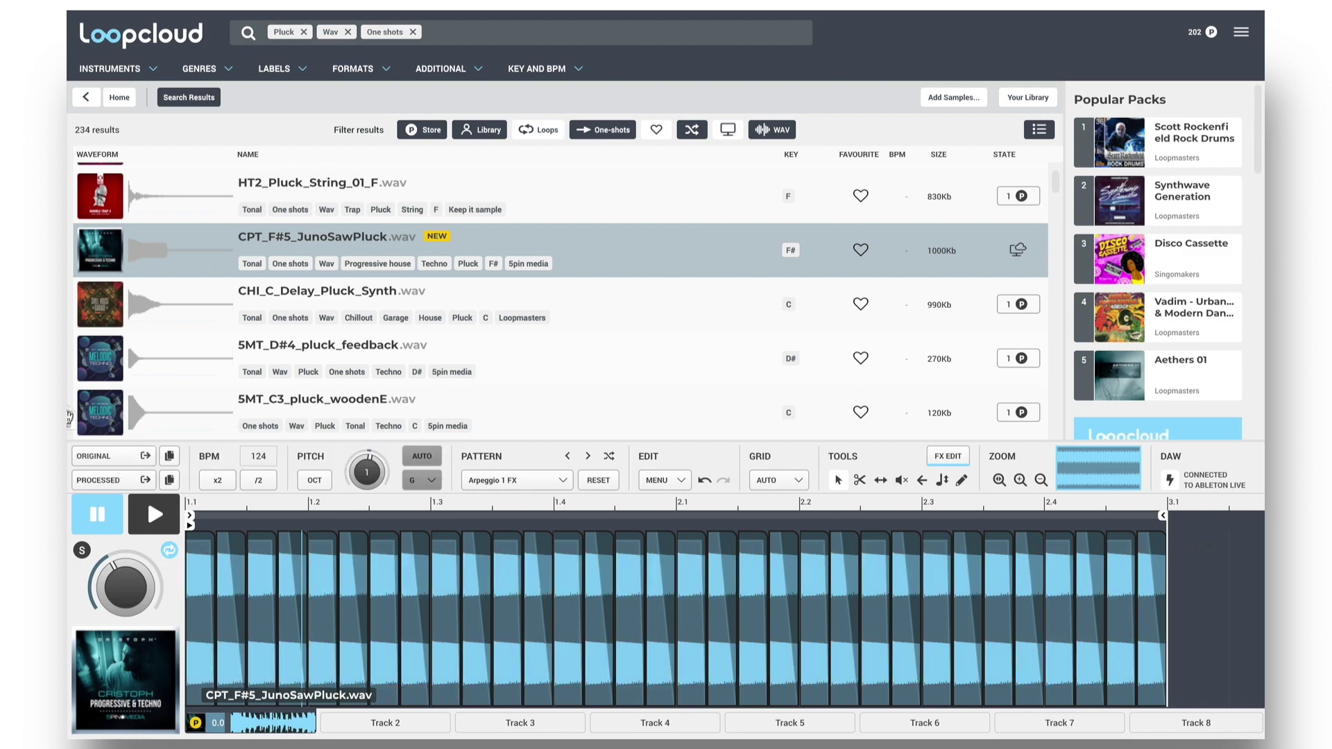
{"action": "left_click_drag", "start_coordinate": [69, 416], "coordinate": [852, 68]}
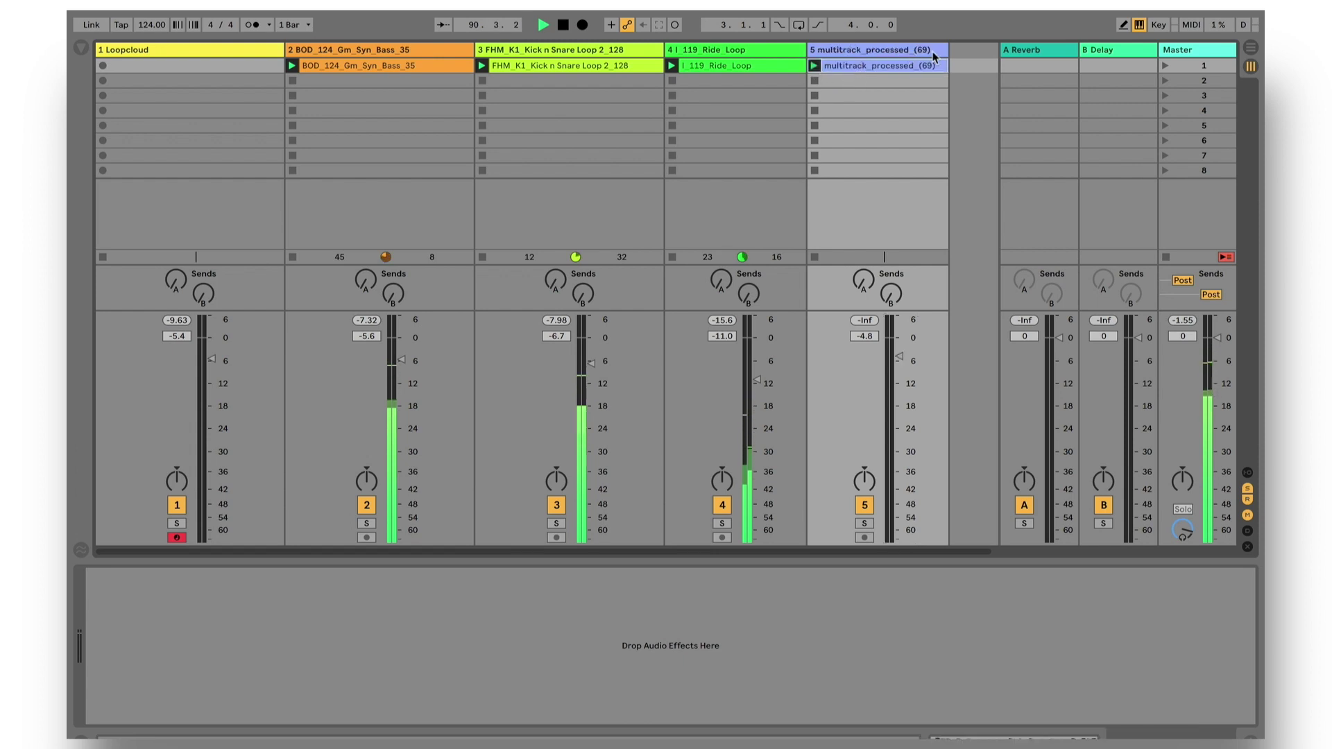
Step: Launch the multitrack_processed (69) clip and lower track 5's volume to about -11.8 dB
{"action": "left_click", "coordinate": [914, 64]}
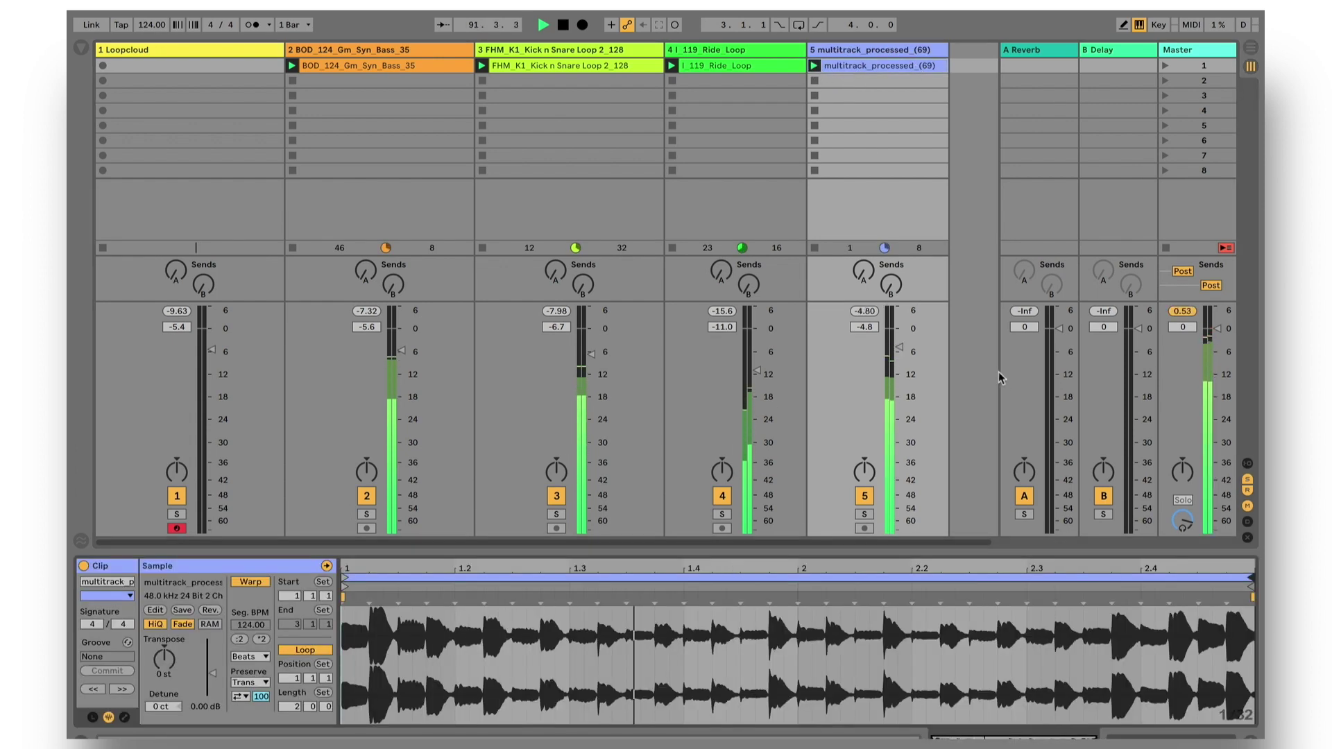
{"action": "left_click_drag", "start_coordinate": [899, 347], "coordinate": [899, 368]}
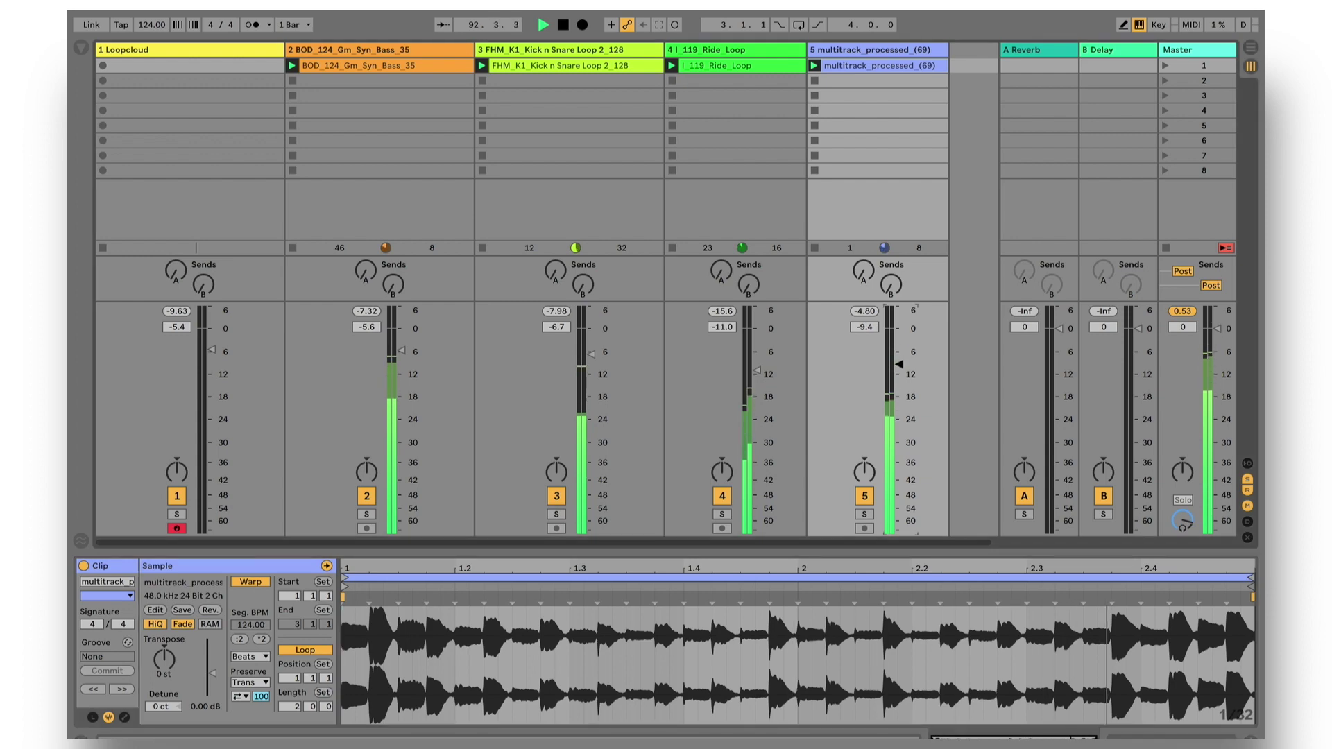
{"action": "scroll", "coordinate": [755, 382], "scroll_direction": "right", "scroll_amount": 1}
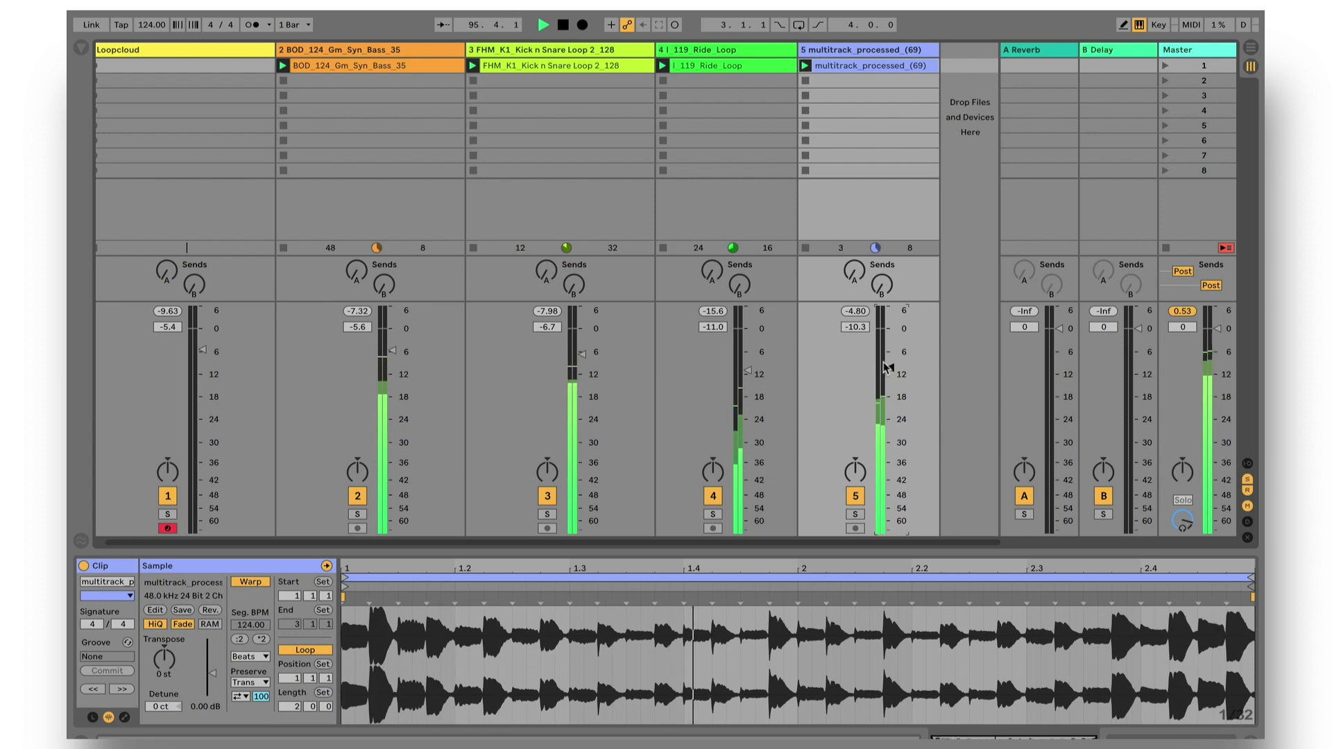
{"action": "left_click_drag", "start_coordinate": [890, 368], "coordinate": [890, 374]}
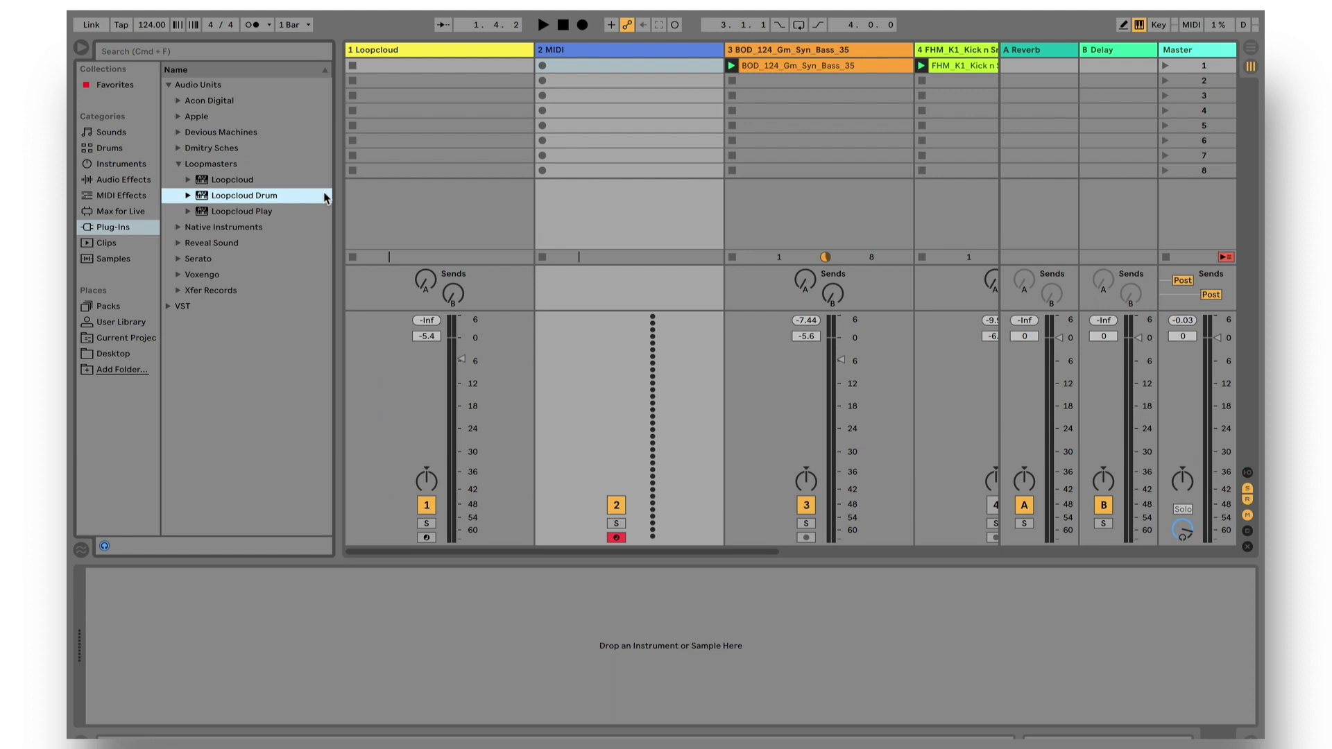
Step: Load Loopcloud Drum from Plug-ins > Loopmasters onto MIDI track 2 and start playback
{"action": "left_click", "coordinate": [290, 213]}
{"action": "left_click", "coordinate": [261, 198]}
{"action": "double_click", "coordinate": [236, 197]}
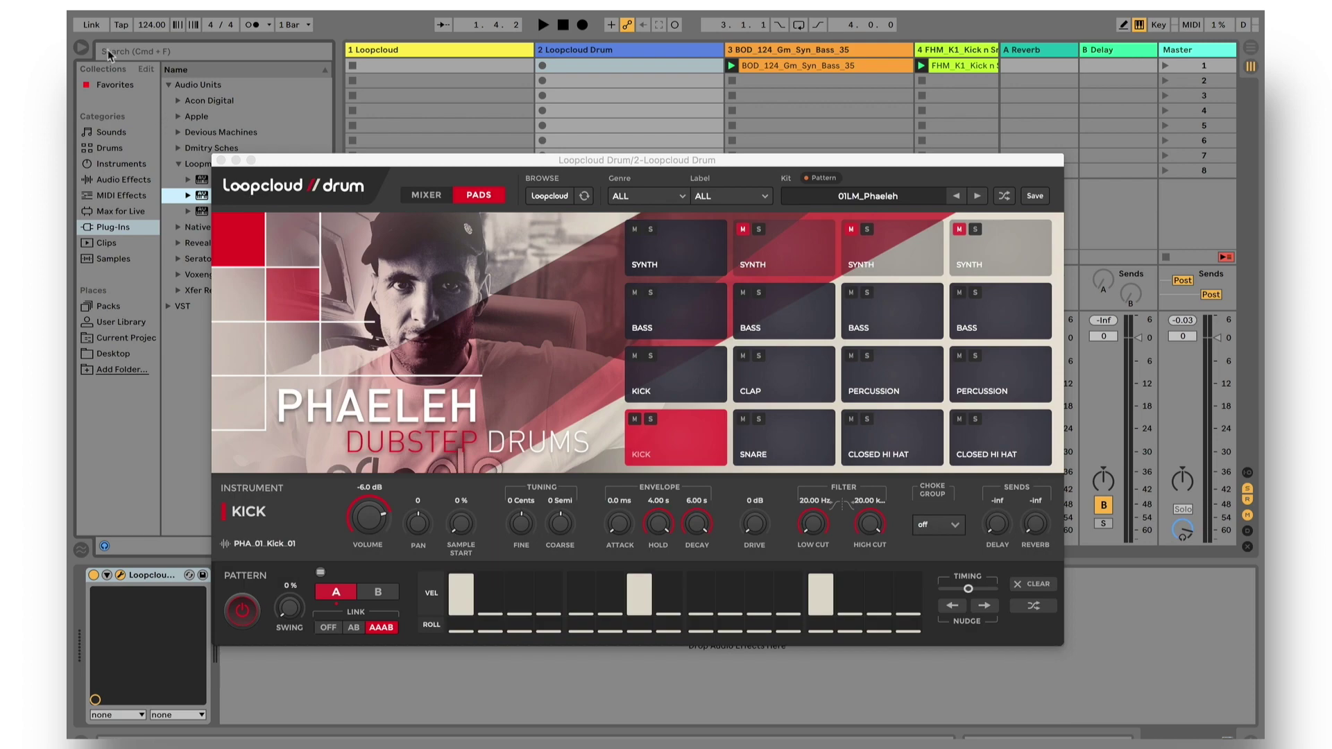
{"action": "left_click", "coordinate": [81, 50]}
{"action": "key", "text": "space"}
{"action": "left_click_drag", "start_coordinate": [447, 161], "coordinate": [431, 103]}
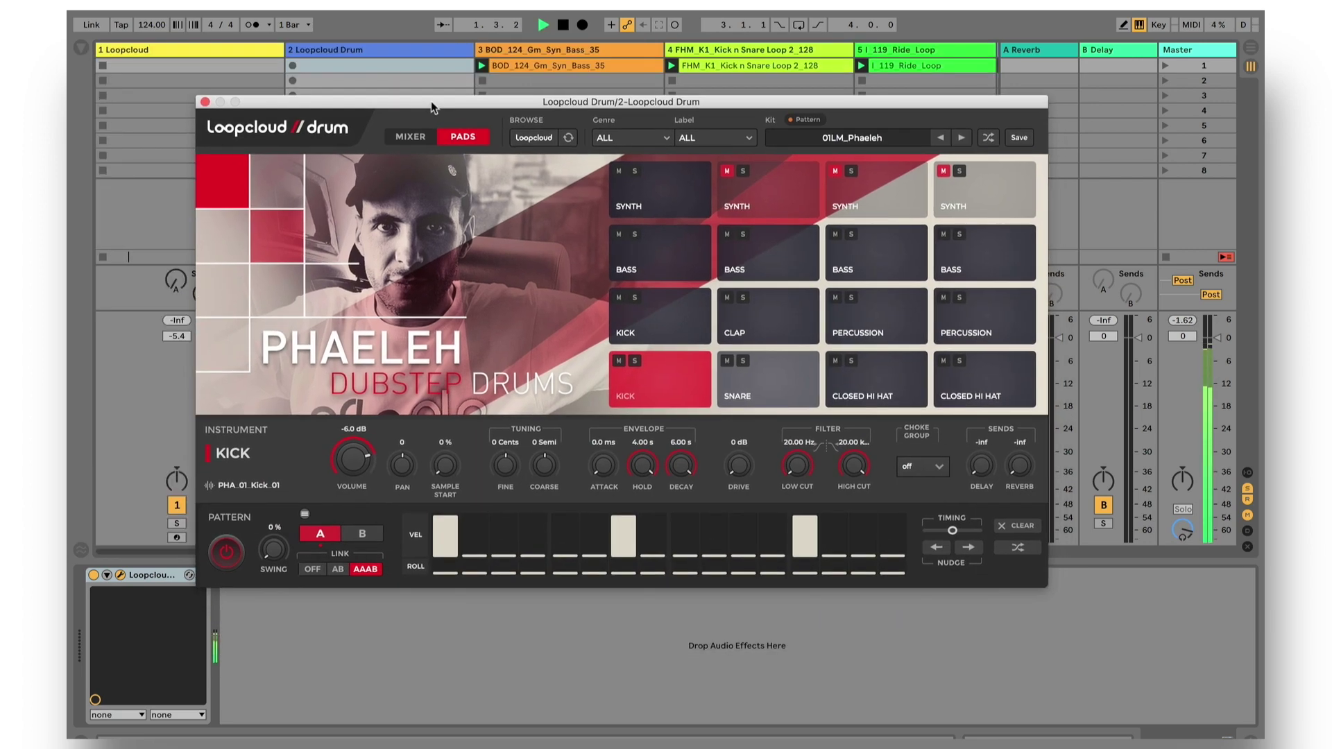
Step: Audition the 01LM_Breakage and 01LM_DJ Vadim kits, settling on 01LM_Maribou State
{"action": "left_click", "coordinate": [852, 137]}
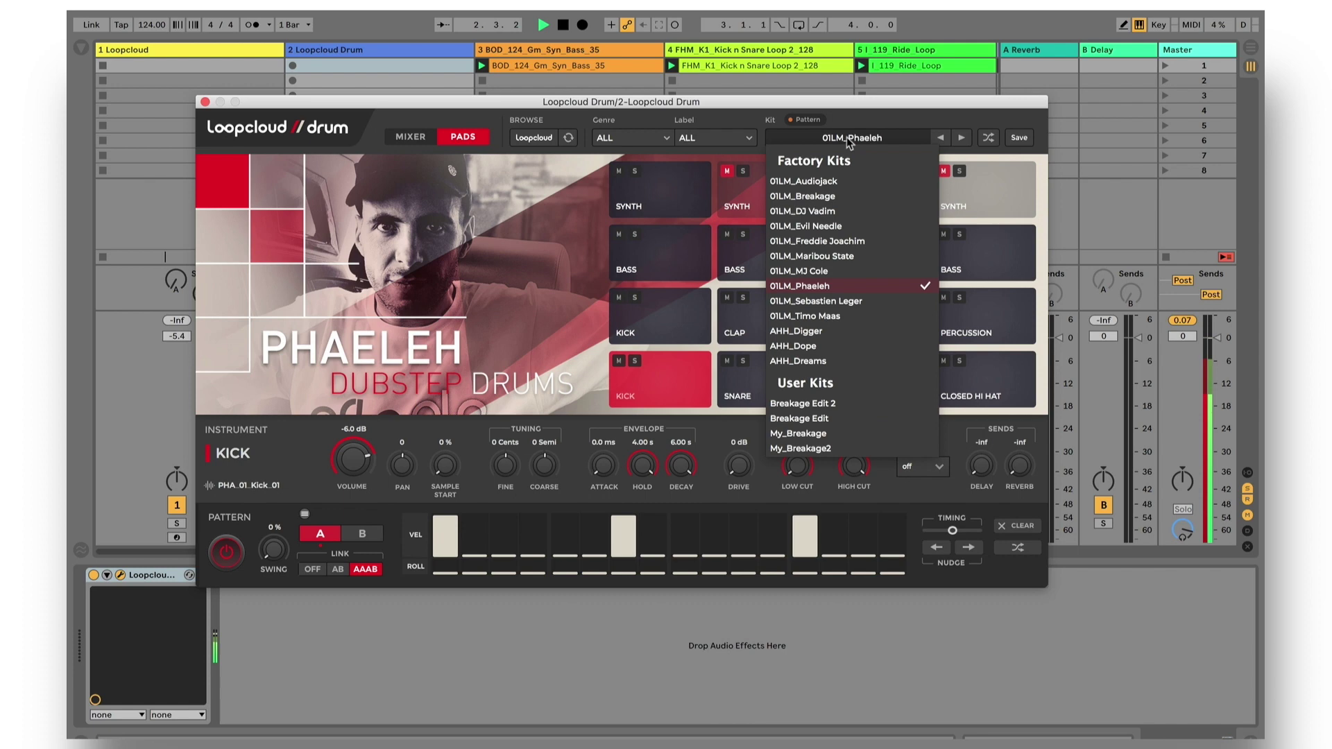
{"action": "left_click", "coordinate": [839, 195]}
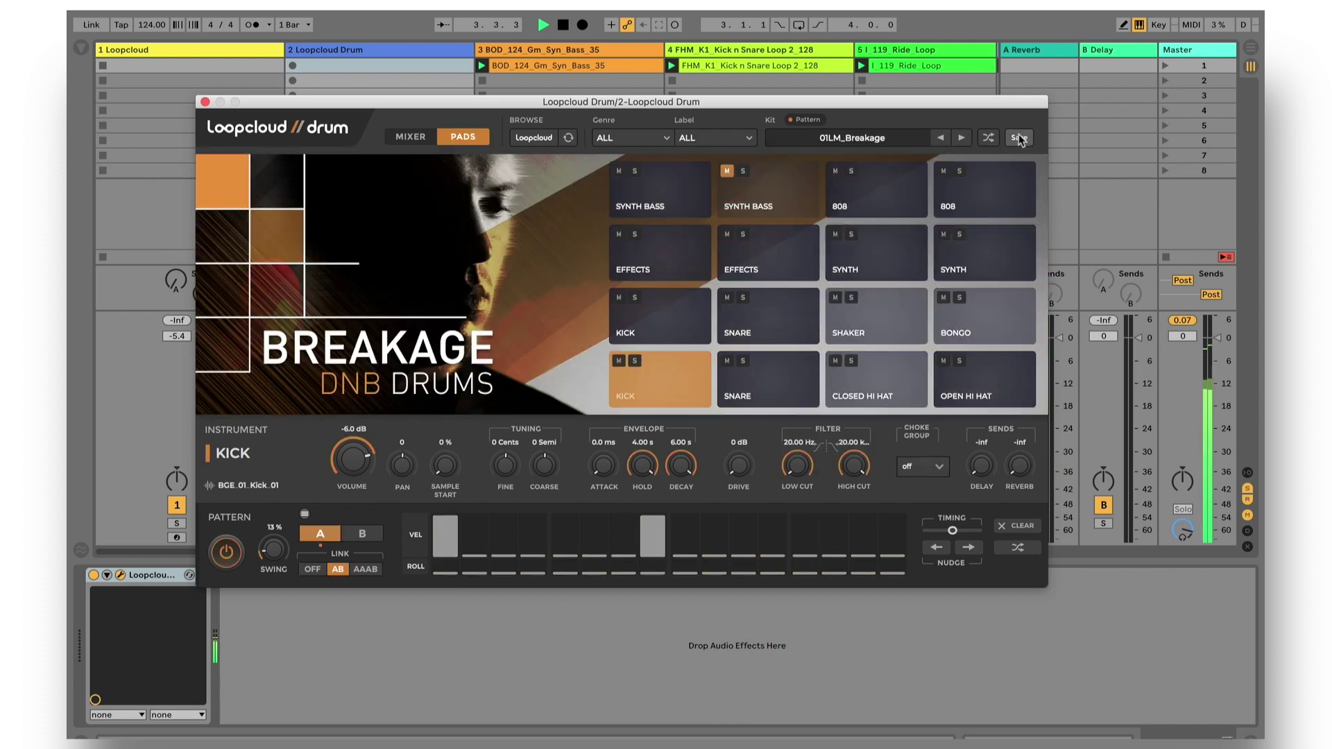
{"action": "left_click", "coordinate": [962, 137]}
{"action": "left_click", "coordinate": [867, 137]}
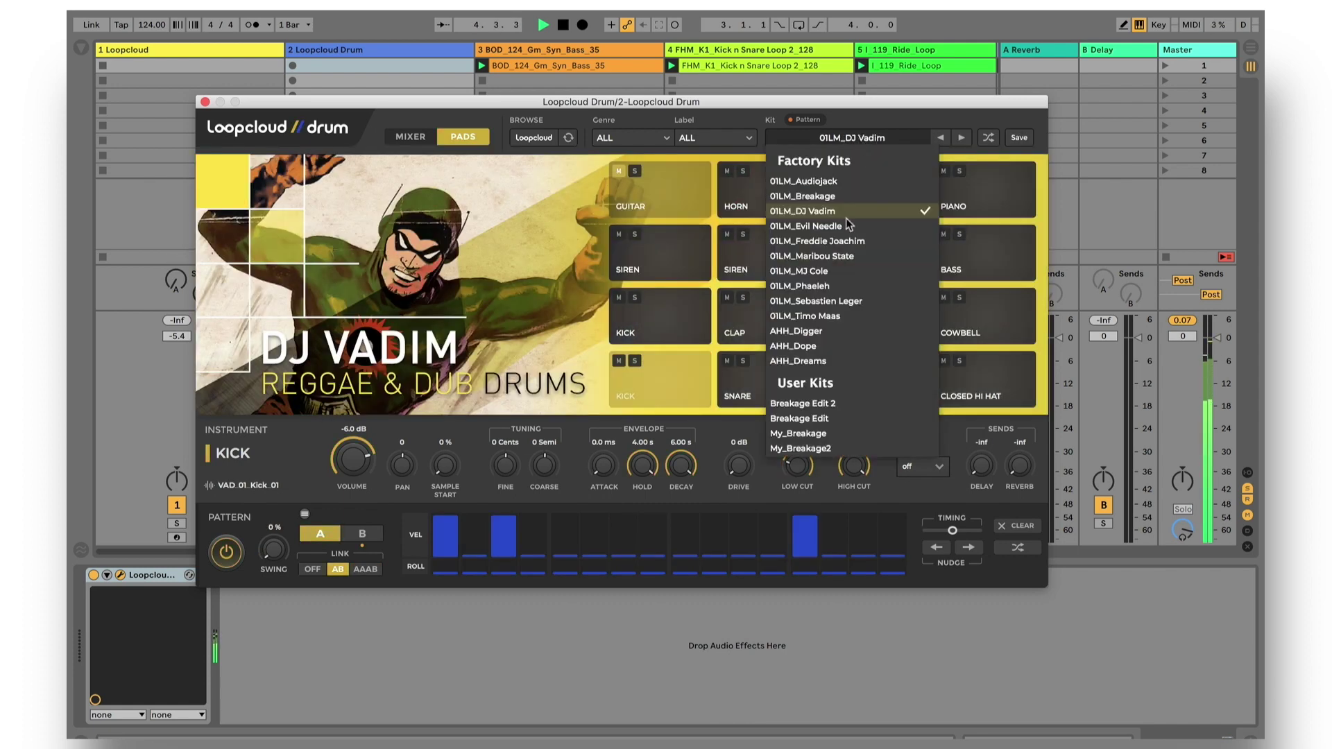
{"action": "left_click", "coordinate": [842, 256]}
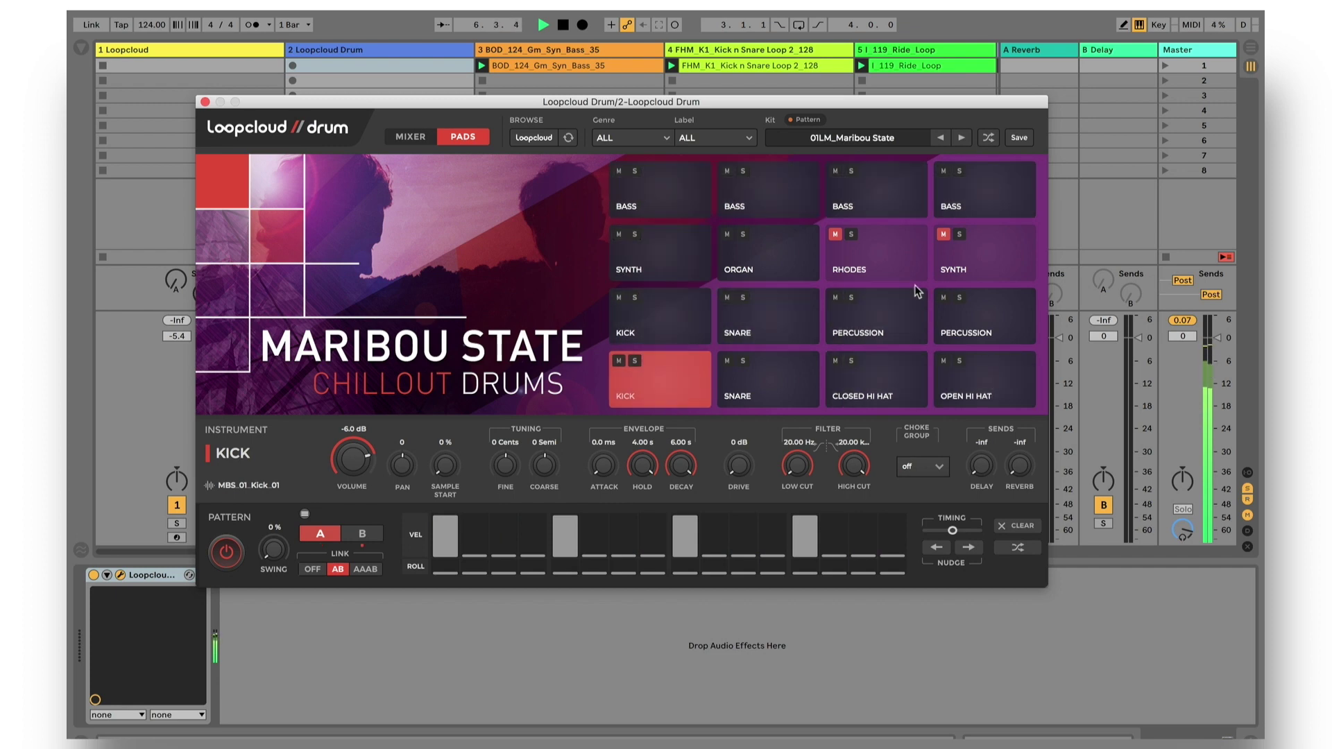
{"action": "left_click", "coordinate": [851, 139]}
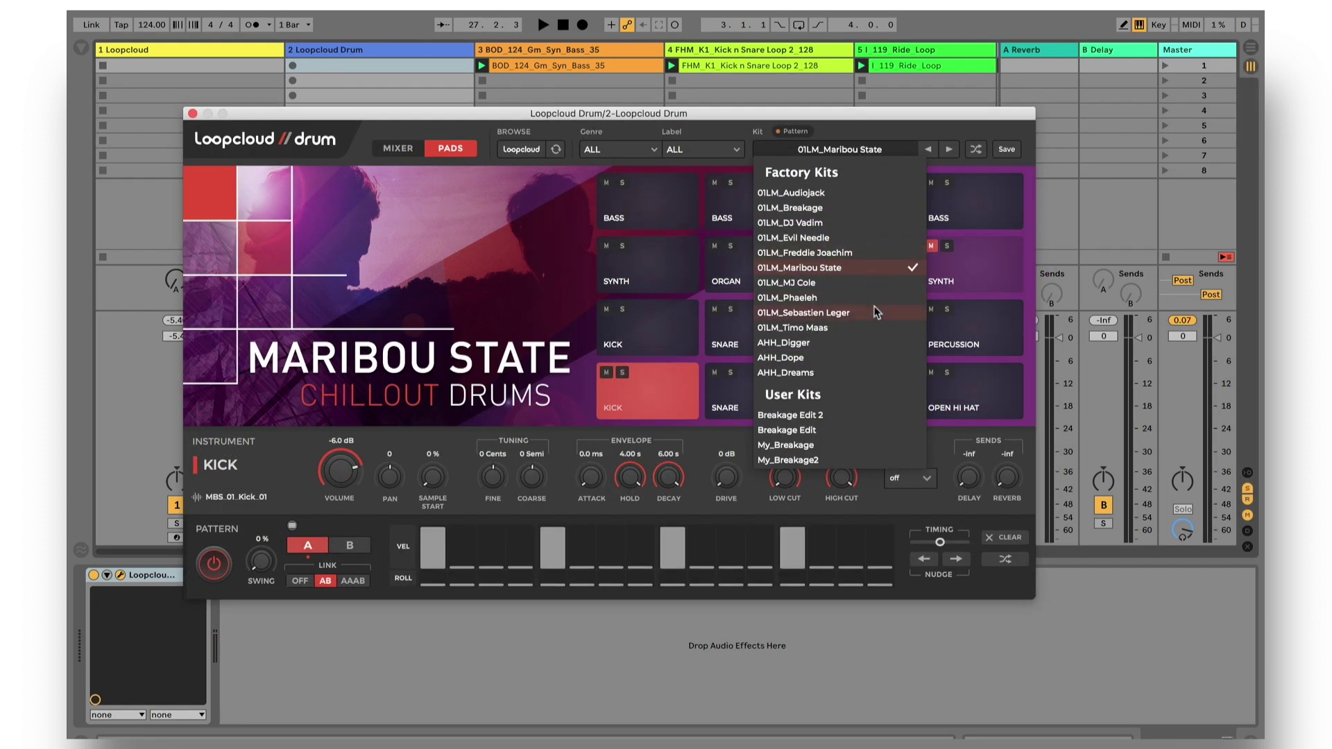
Step: Close the kit list, hide the Loopcloud Drum window and switch to Loopcloud
{"action": "left_click", "coordinate": [510, 216]}
{"action": "key", "text": "super+alt+p"}
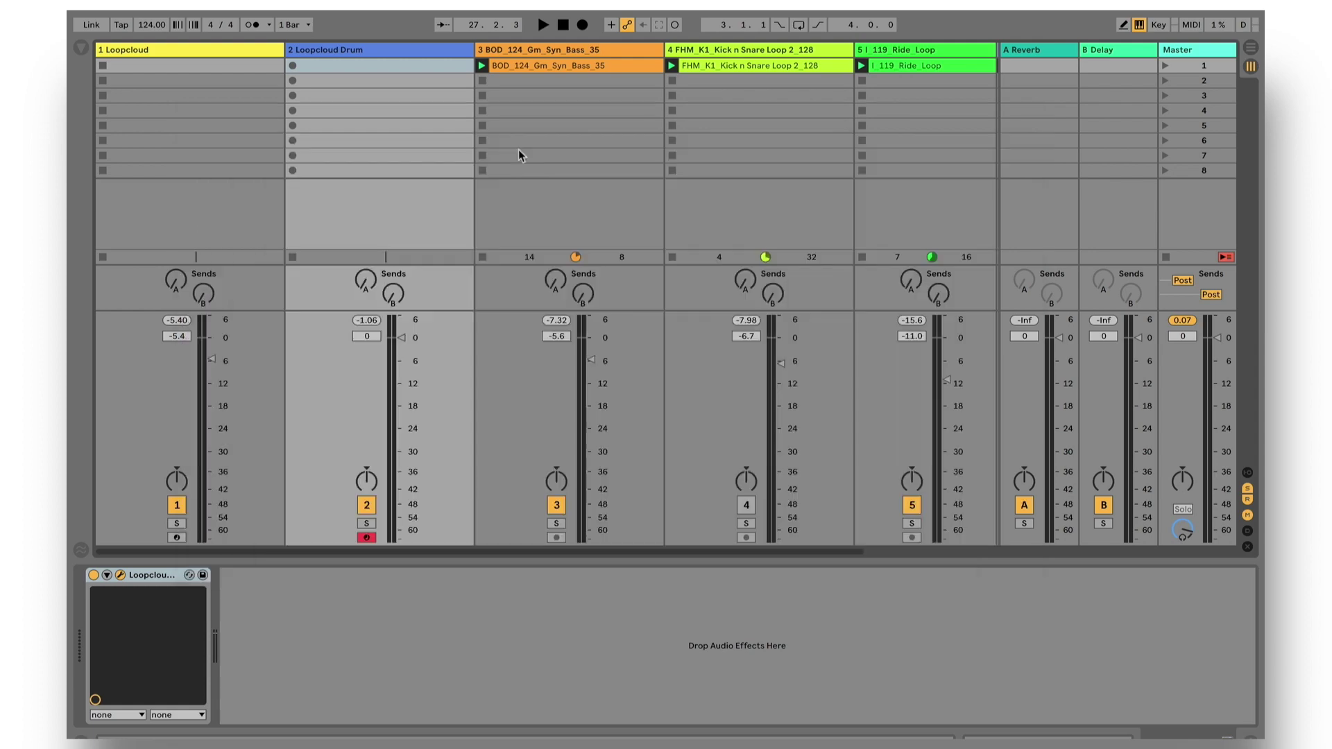
{"action": "key", "text": "super+Tab"}
{"action": "scroll", "coordinate": [715, 288], "scroll_direction": "down", "scroll_amount": 2}
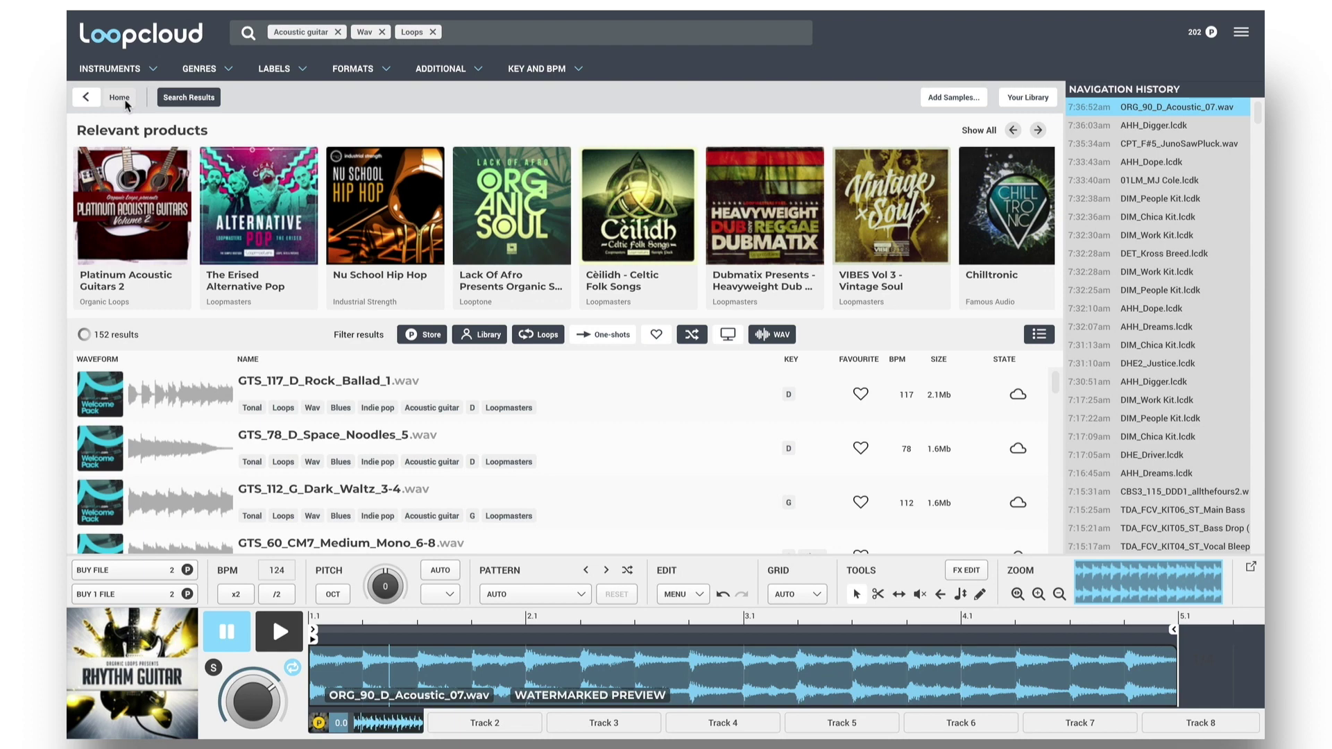
Step: From the home page, search 'Loopc' and pick the Loopcloud drum format to list 9 kits
{"action": "left_click", "coordinate": [123, 99]}
{"action": "scroll", "coordinate": [639, 336], "scroll_direction": "down", "scroll_amount": 3}
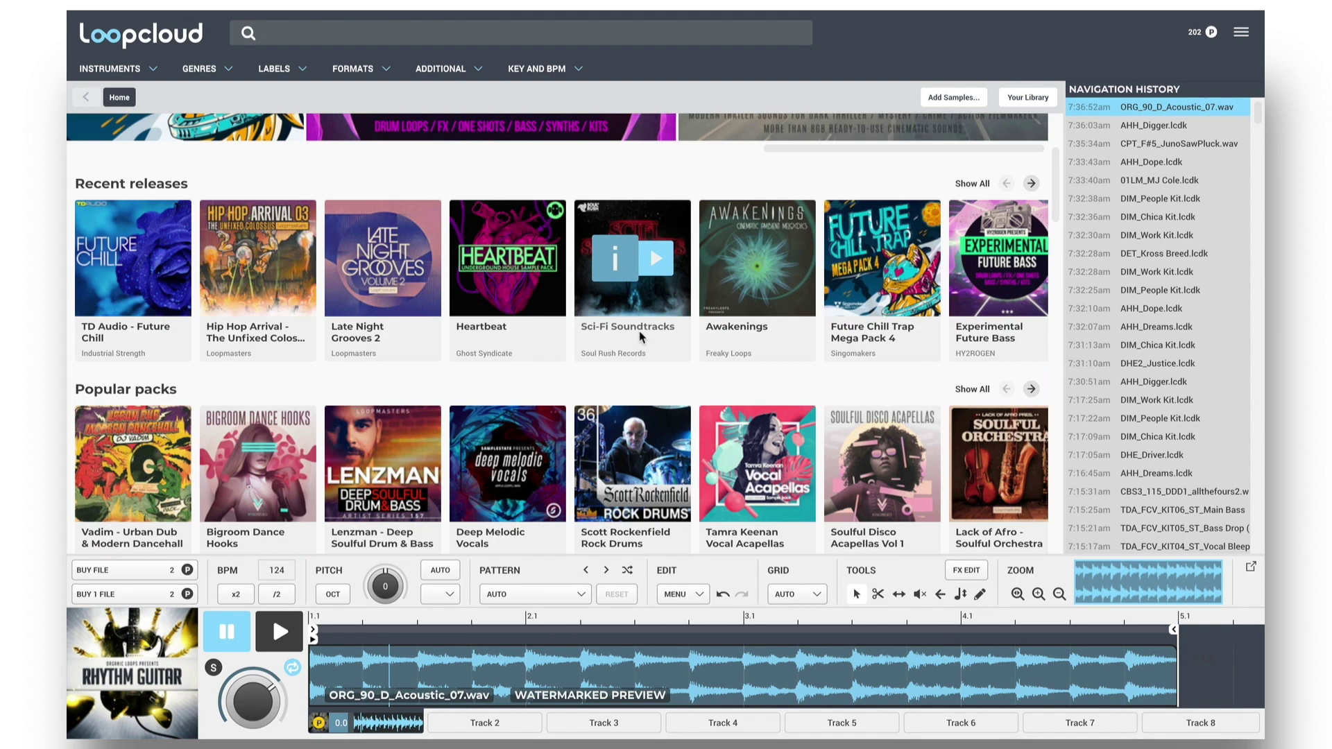
{"action": "scroll", "coordinate": [642, 338], "scroll_direction": "down", "scroll_amount": 8}
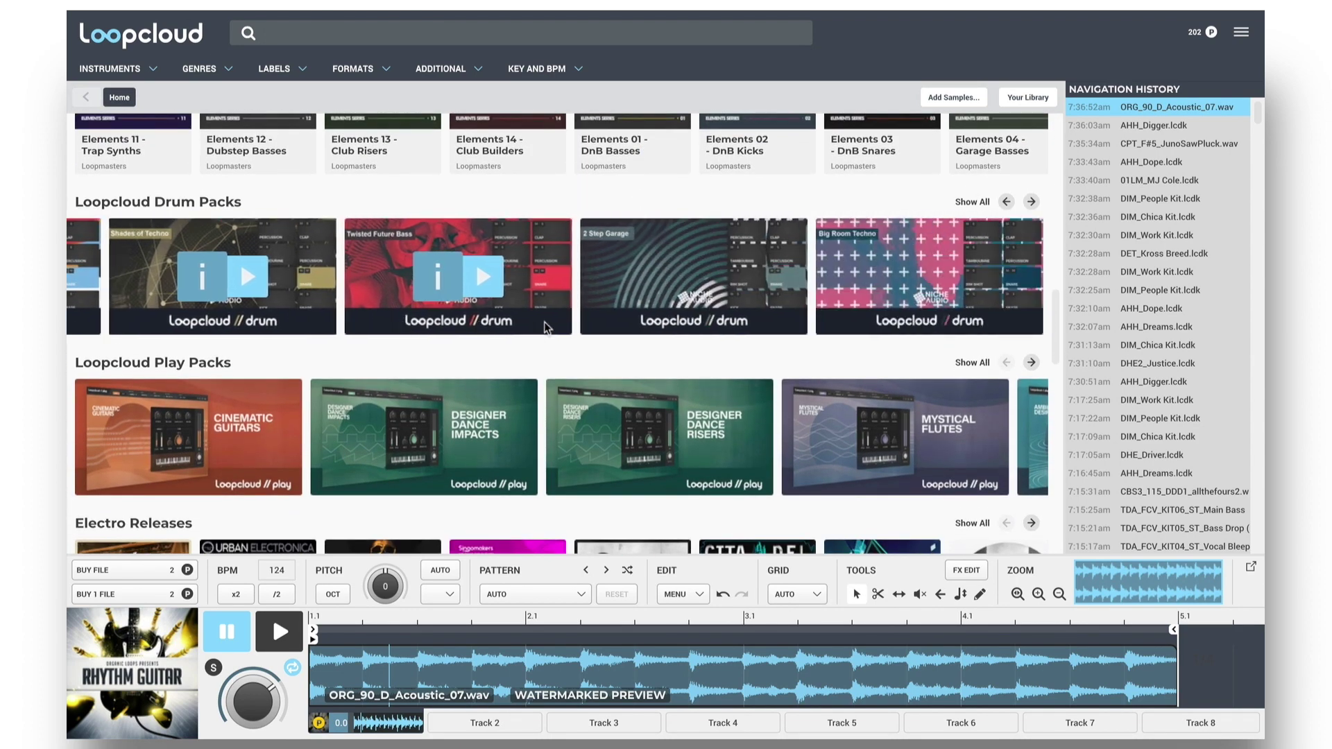
{"action": "scroll", "coordinate": [546, 329], "scroll_direction": "right", "scroll_amount": 5}
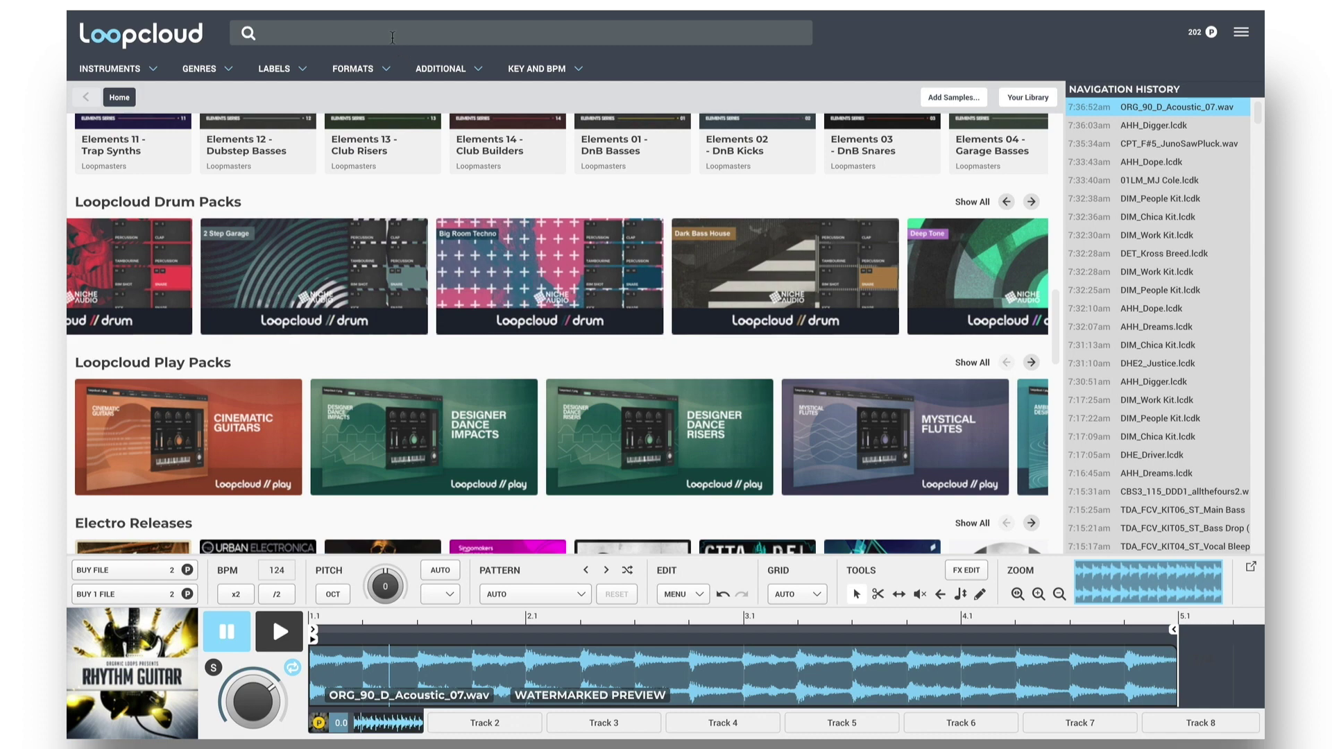
{"action": "left_click", "coordinate": [392, 37]}
{"action": "type", "text": "Loopc"}
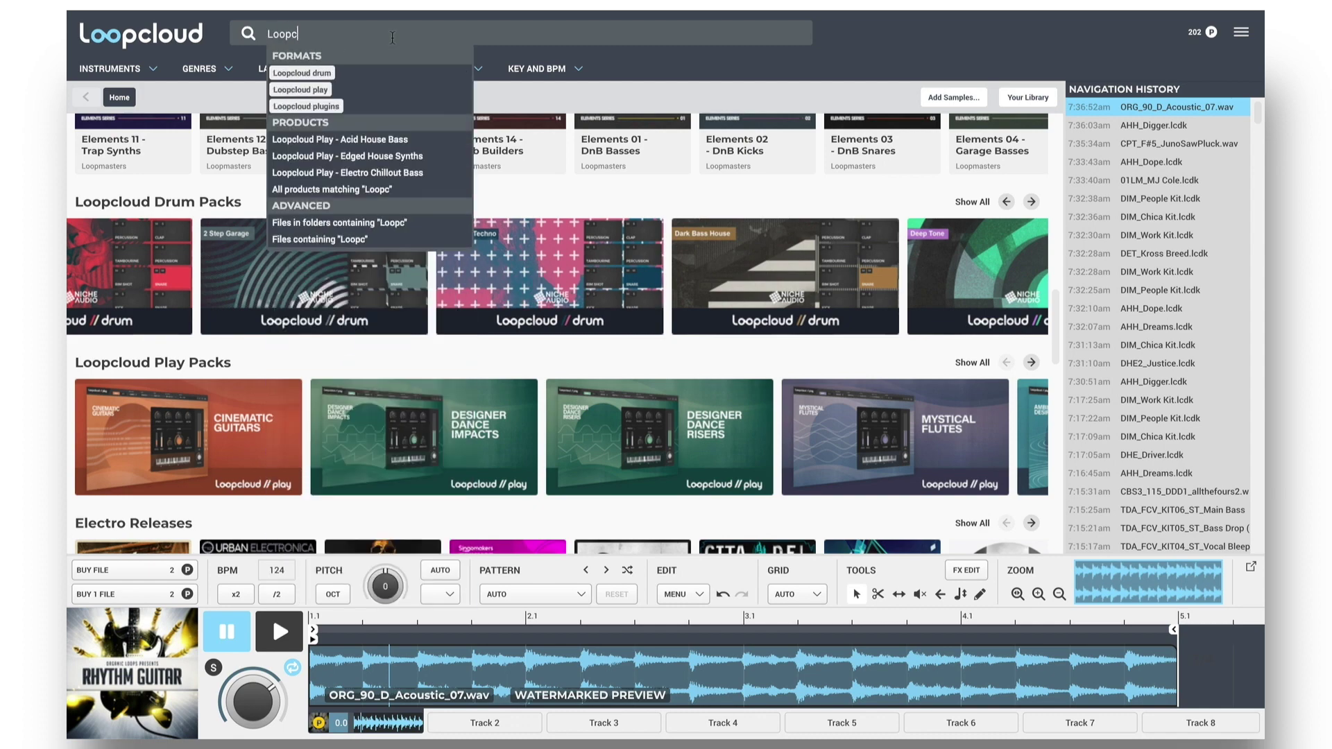
{"action": "left_click", "coordinate": [316, 78]}
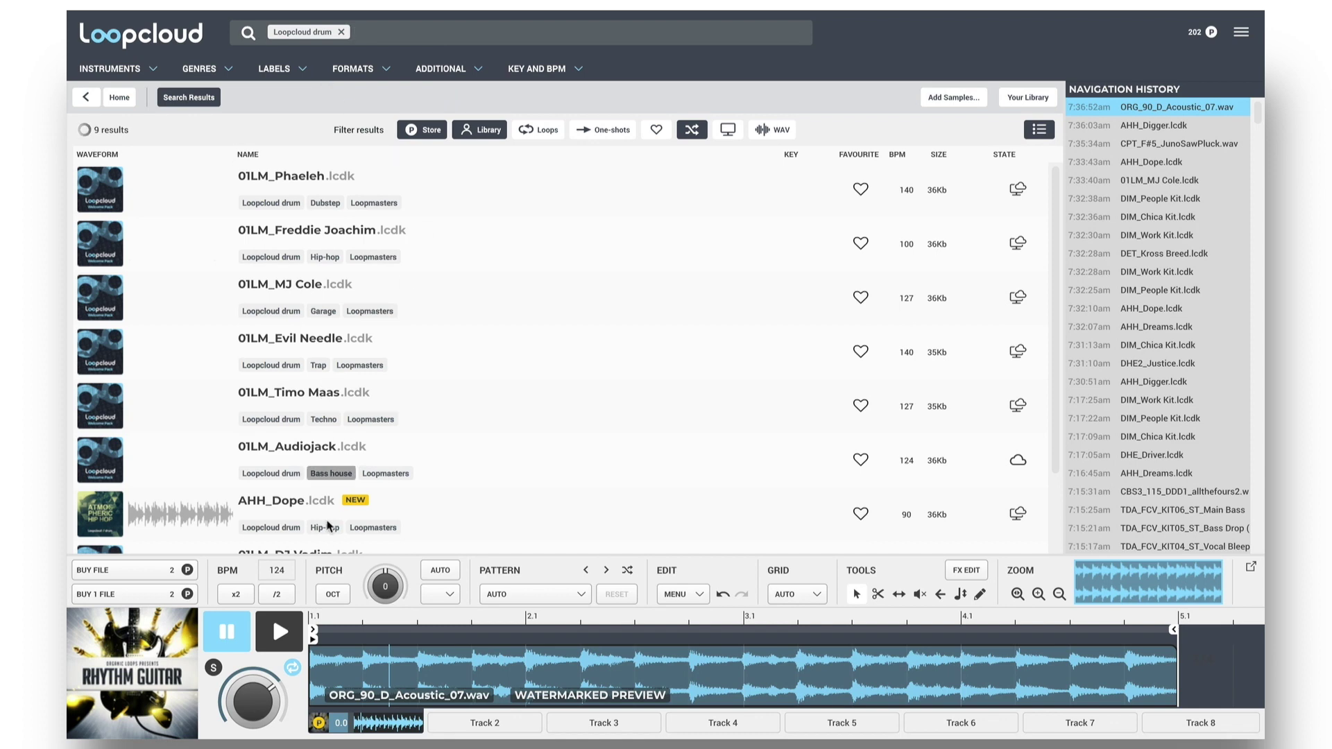
Step: Preview the AHH_Dope drum kit, playing and then stopping it
{"action": "left_click", "coordinate": [292, 517]}
{"action": "key", "text": "space"}
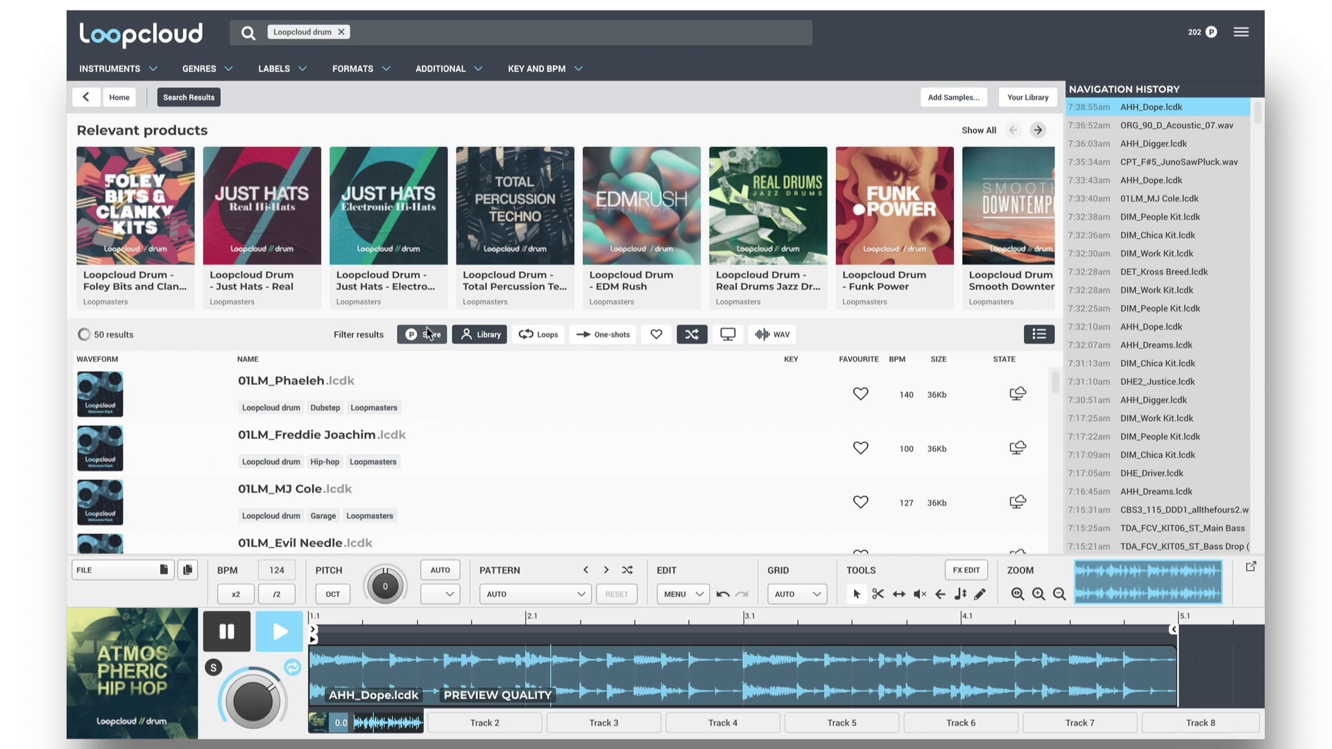
{"action": "key", "text": "space"}
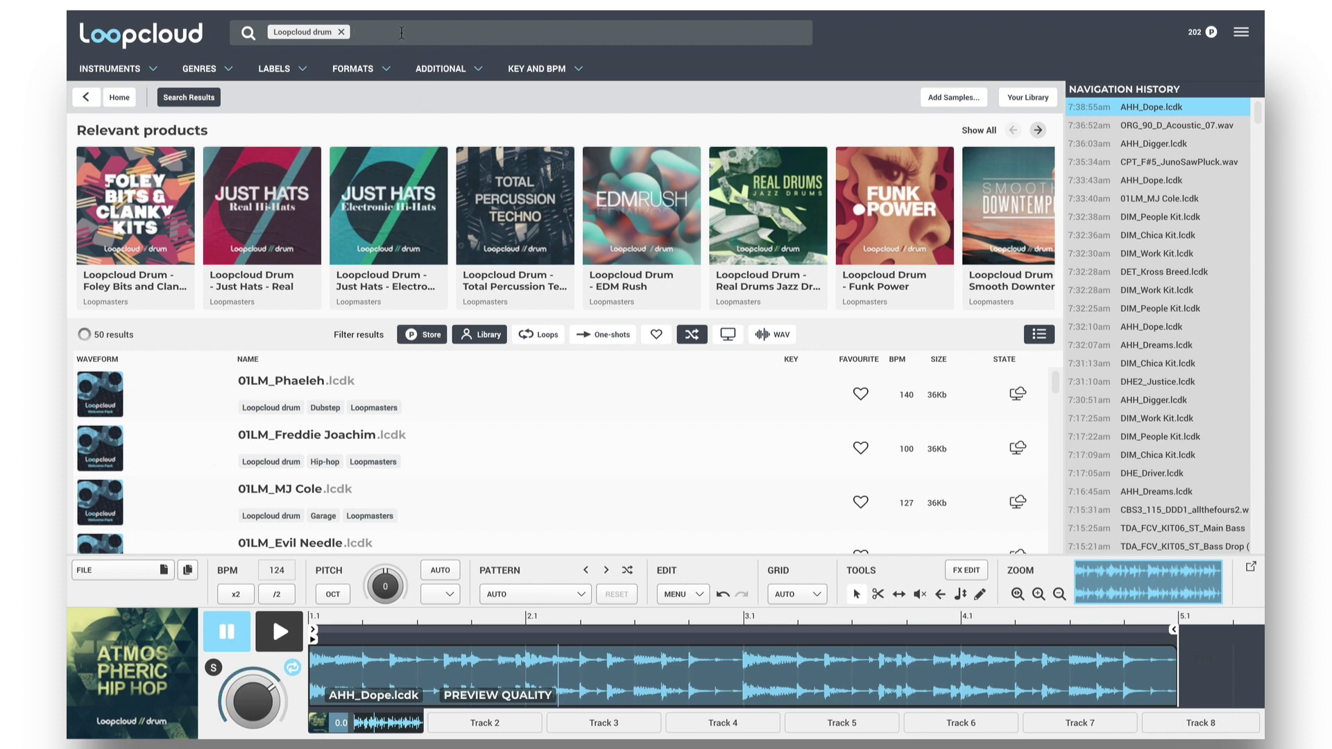
Step: Type 'House' in the search and add the Deep house filter to the drum kits
{"action": "left_click", "coordinate": [401, 33]}
{"action": "type", "text": "House"}
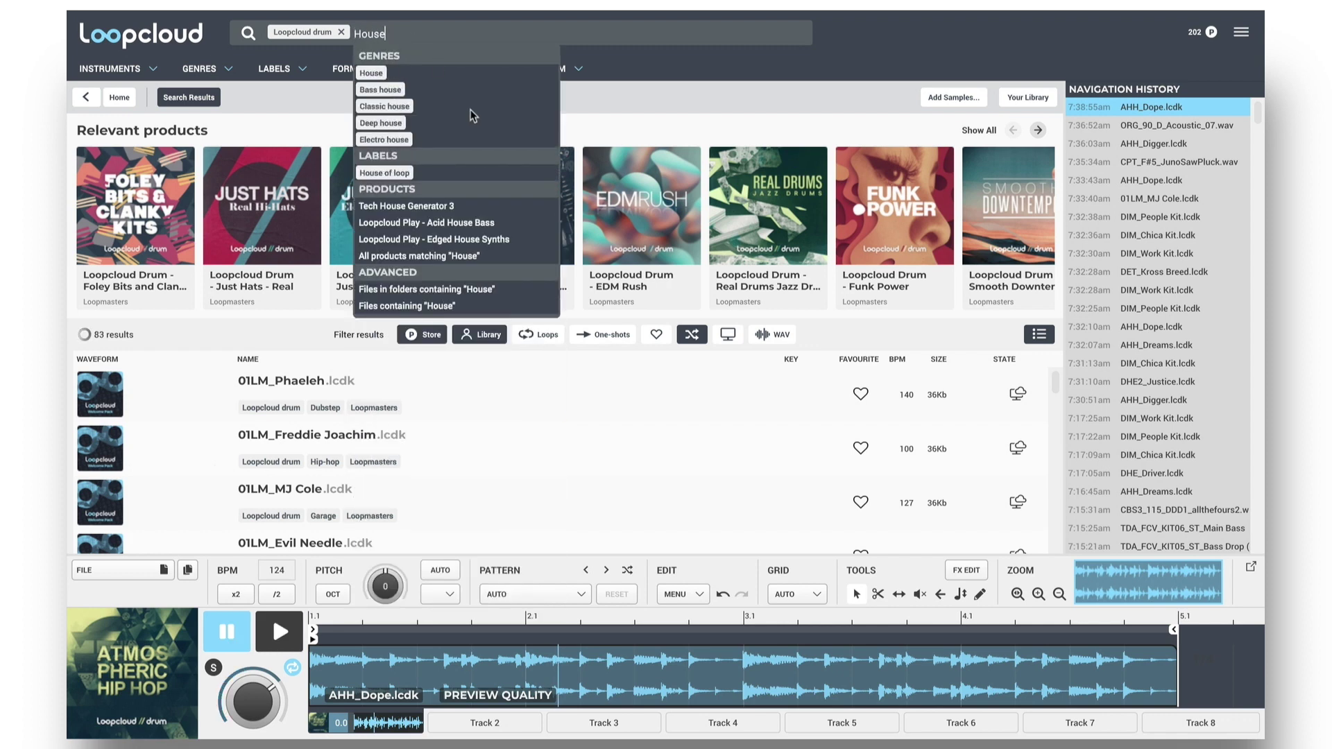
{"action": "left_click", "coordinate": [406, 123]}
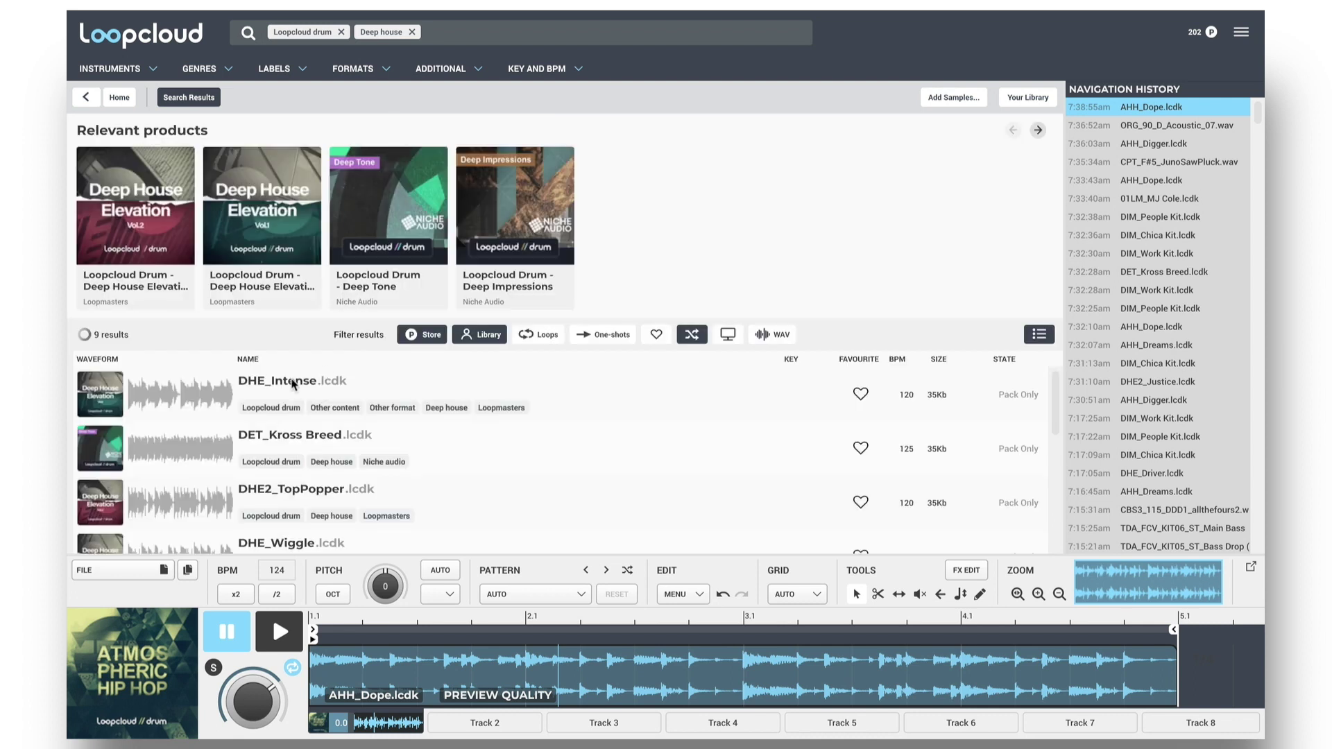
Step: Preview the DHE_Intense, DET_Deeper Shade and DIM_Chica kits, then pause playback
{"action": "left_click", "coordinate": [293, 384]}
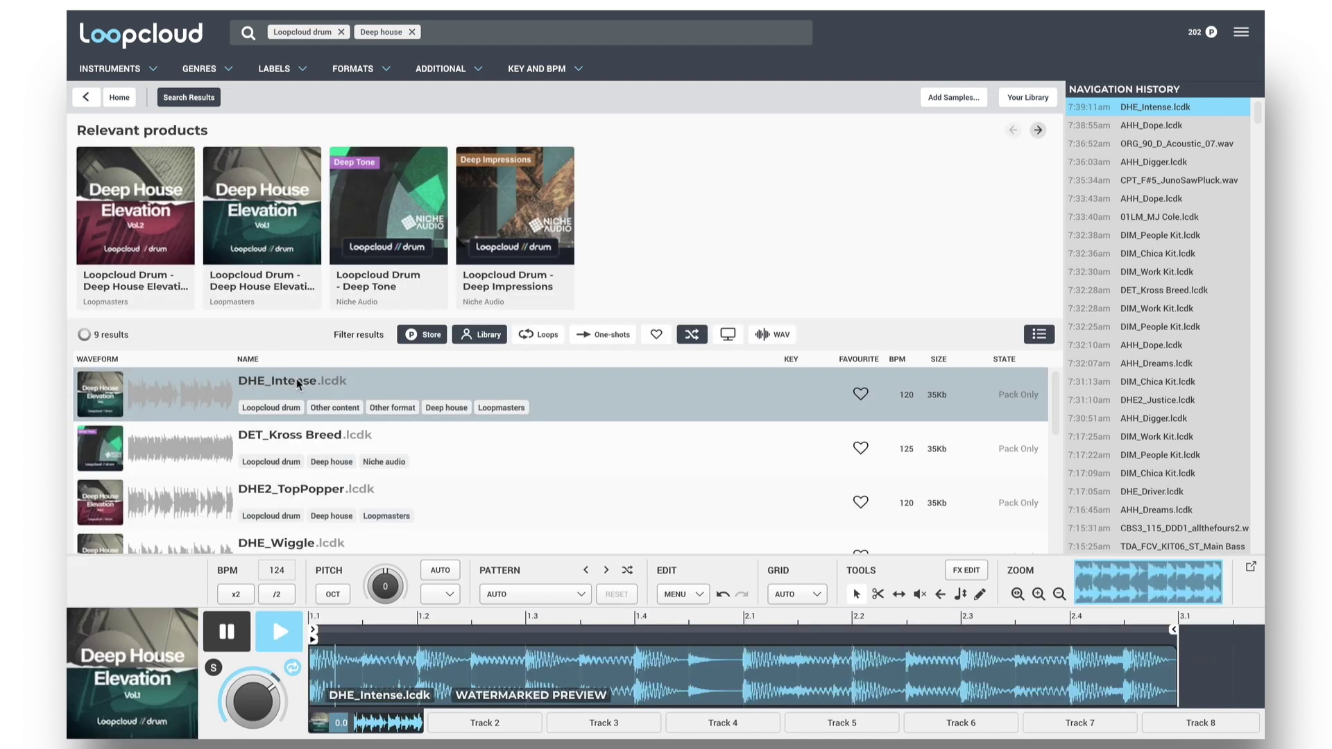
{"action": "scroll", "coordinate": [328, 404], "scroll_direction": "down", "scroll_amount": 2}
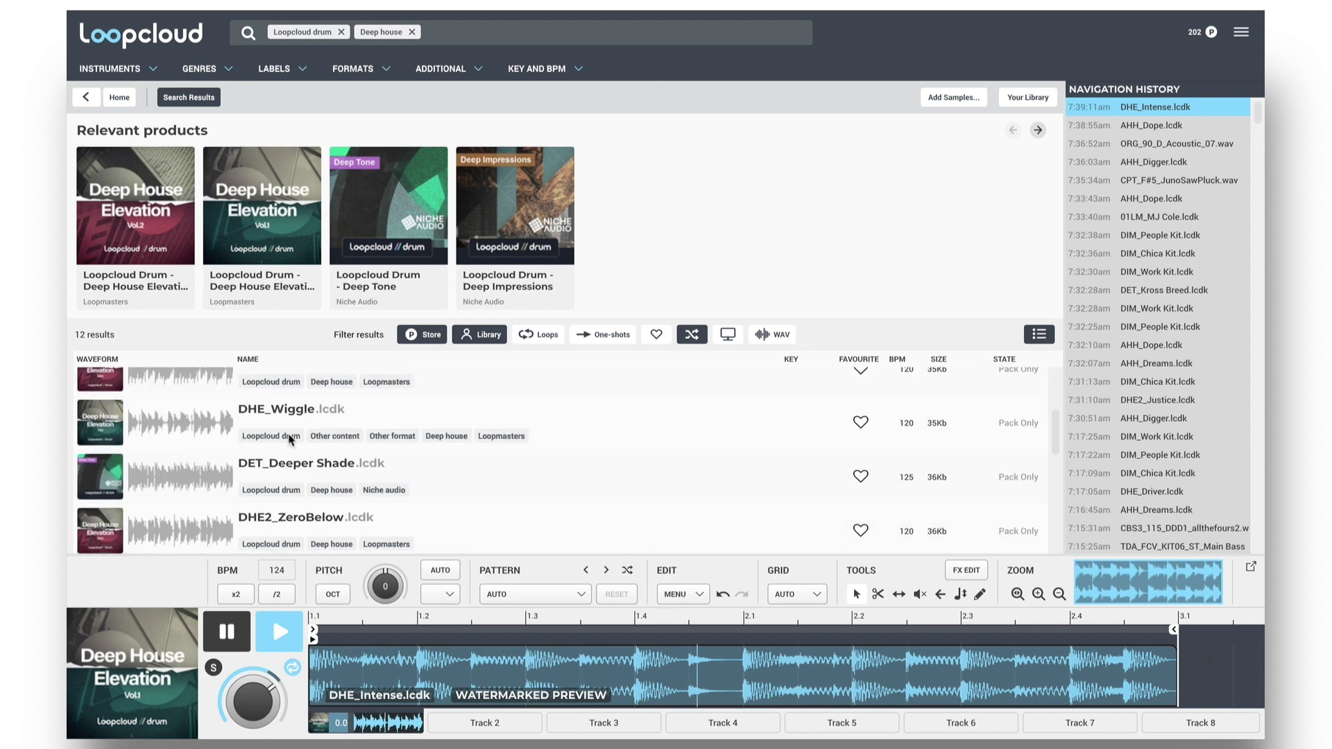
{"action": "left_click", "coordinate": [296, 457]}
{"action": "scroll", "coordinate": [296, 458], "scroll_direction": "down", "scroll_amount": 3}
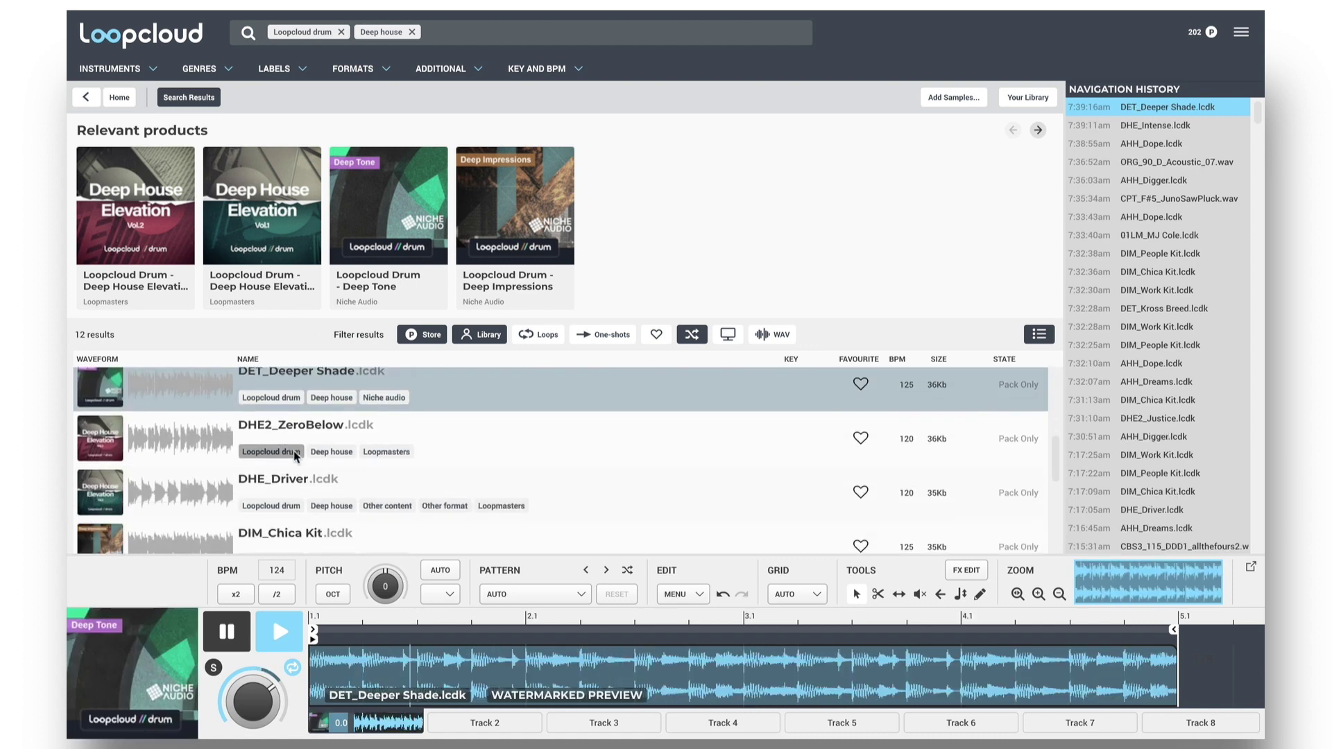
{"action": "left_click", "coordinate": [297, 467]}
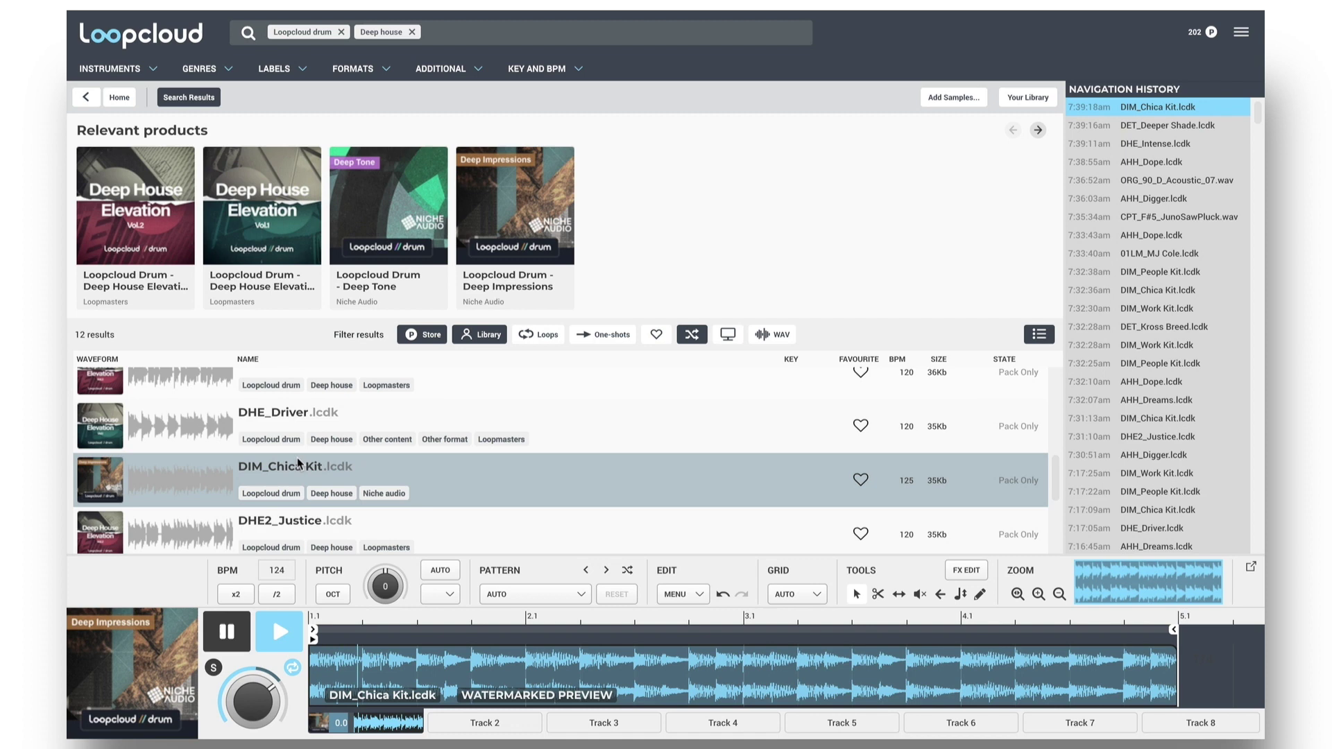
{"action": "left_click", "coordinate": [226, 631]}
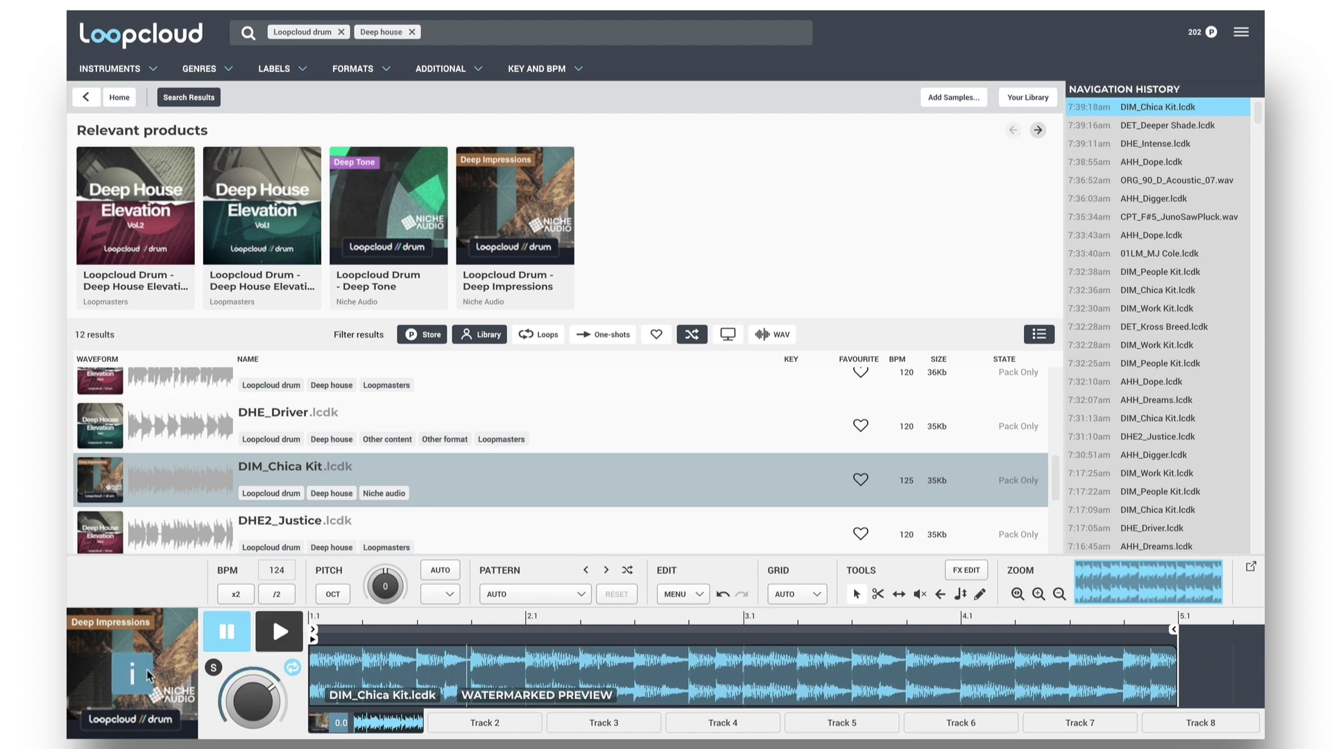
Step: Open the Deep Impressions pack page and preview its DIM_Work and DIM_People kits
{"action": "left_click", "coordinate": [133, 673]}
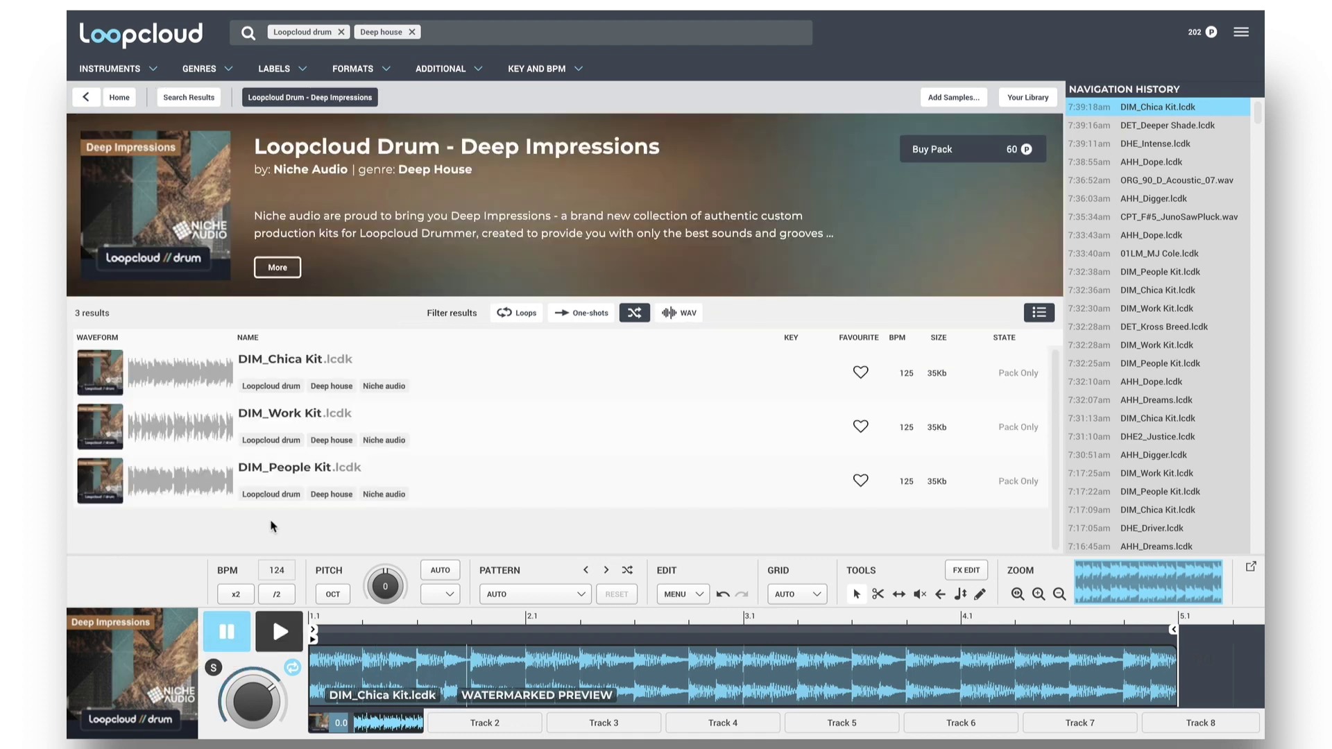
{"action": "left_click", "coordinate": [290, 417]}
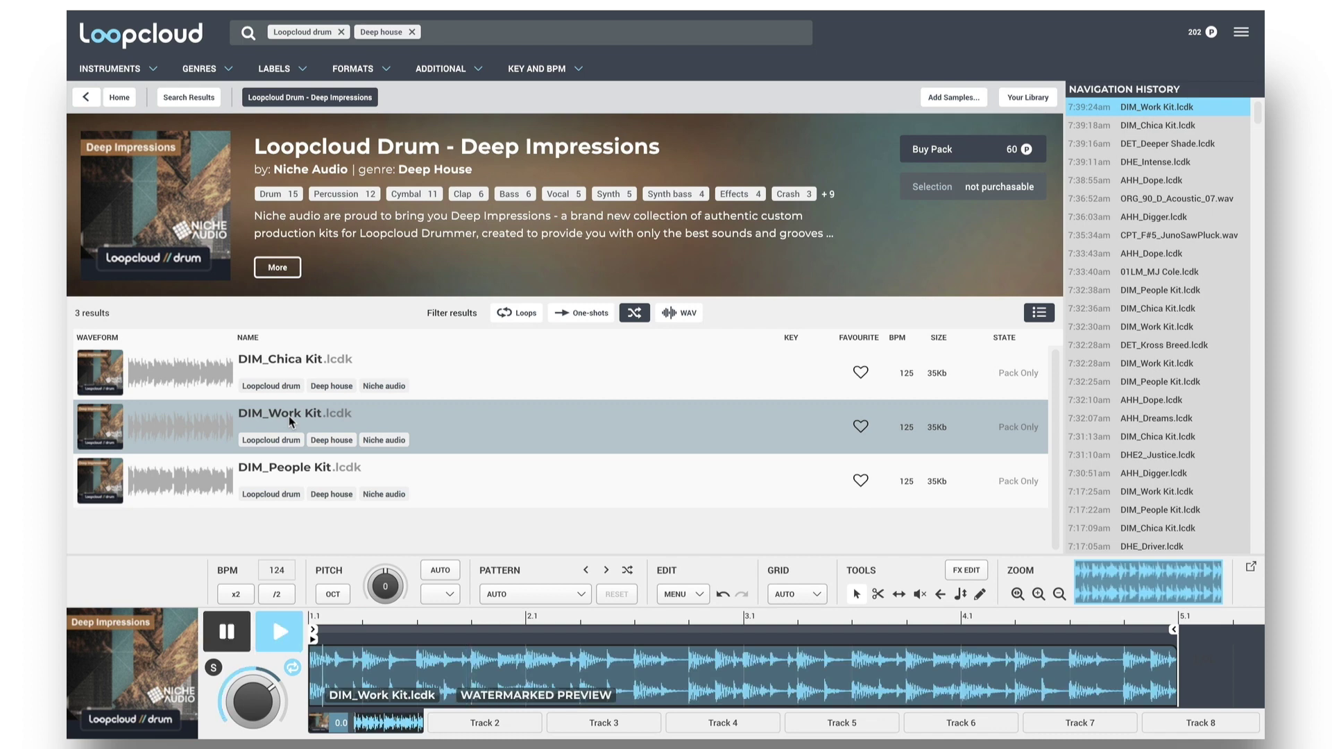
{"action": "left_click", "coordinate": [293, 466]}
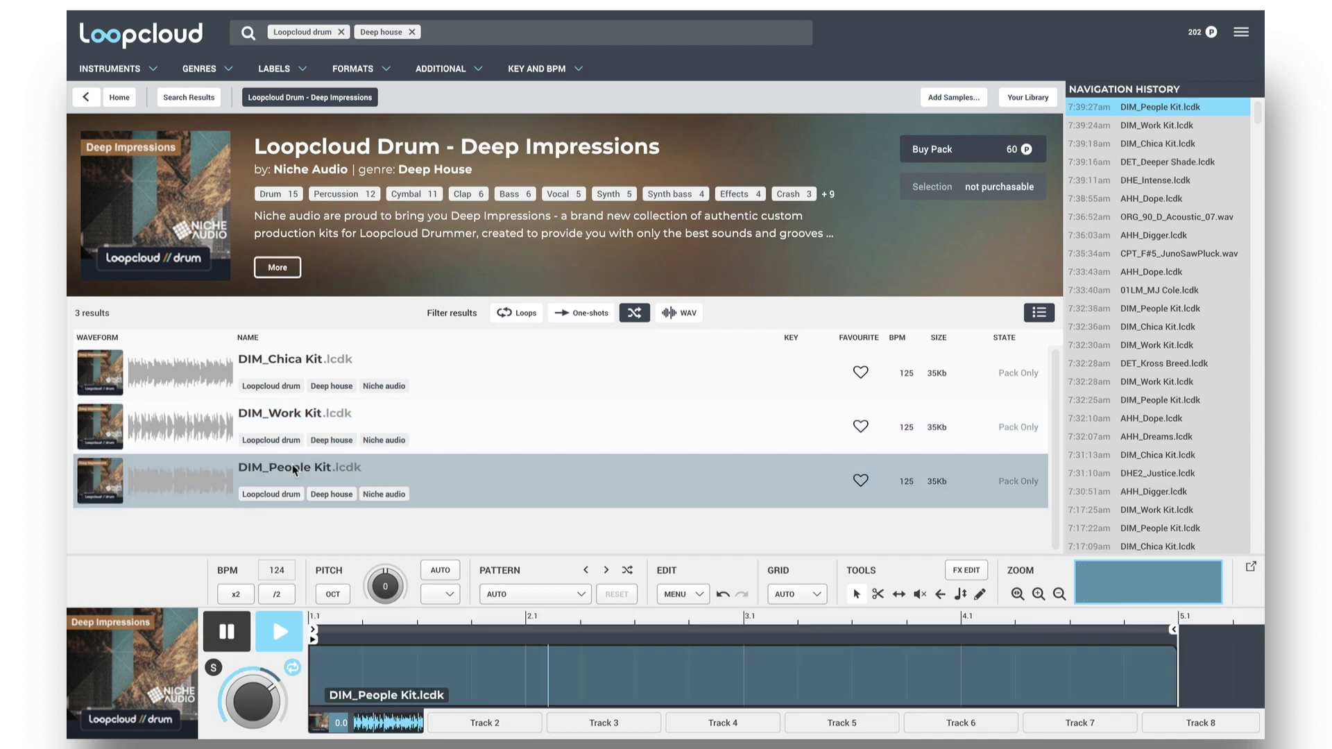
{"action": "key", "text": "space"}
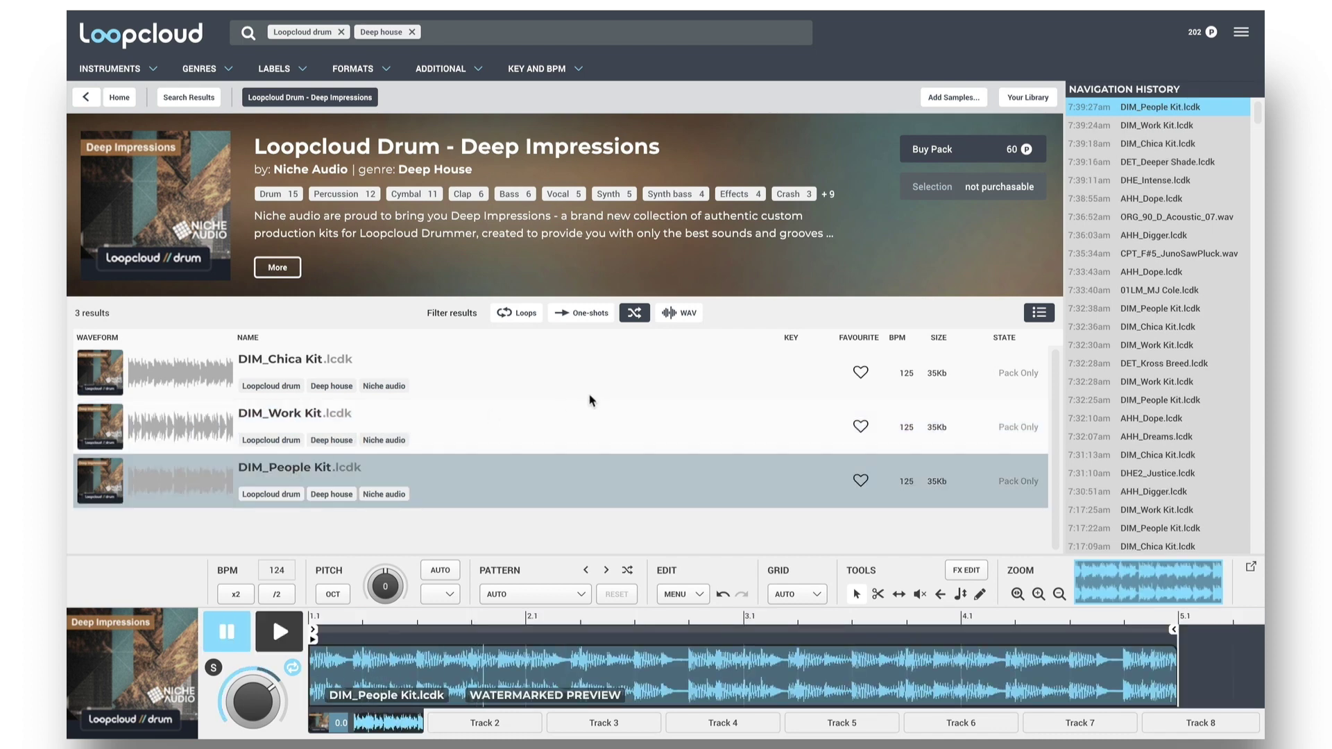
Step: Buy the Deep Impressions pack for 60 credits and preview its kits in the library
{"action": "left_click", "coordinate": [982, 150]}
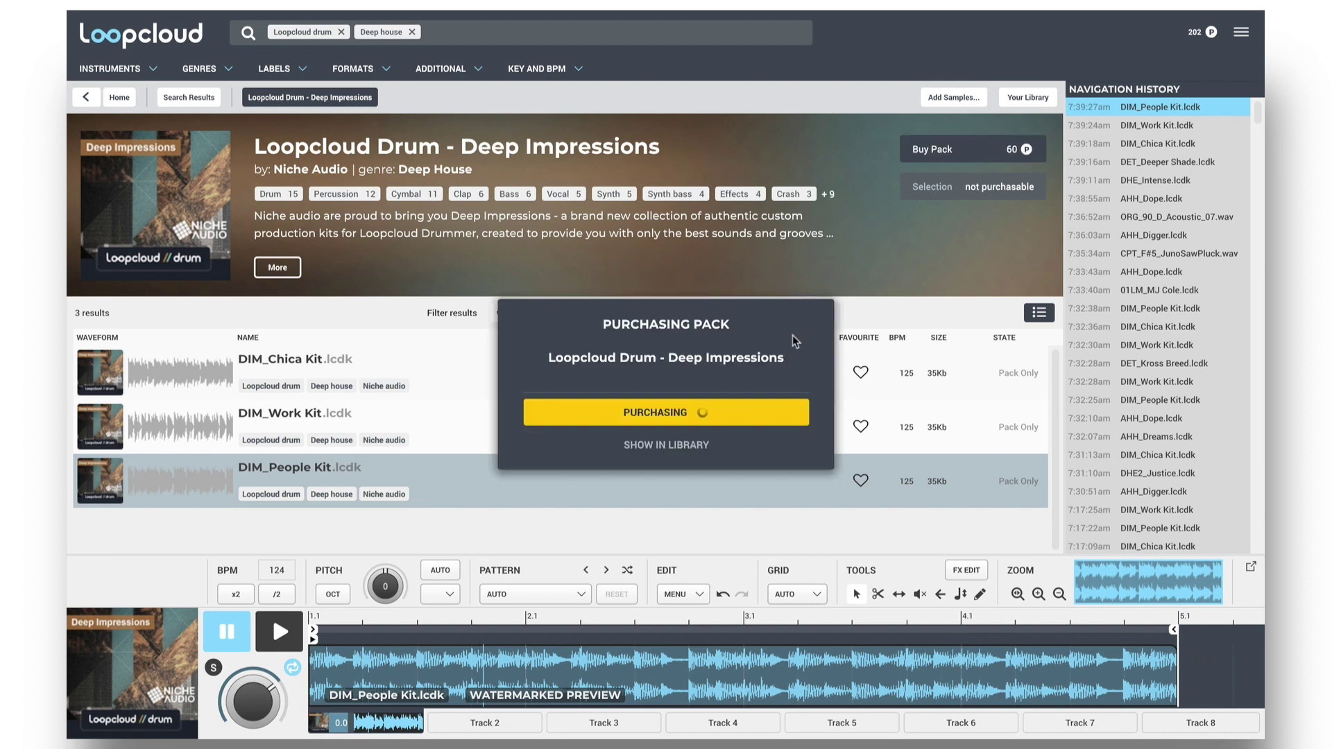
{"action": "left_click", "coordinate": [703, 456]}
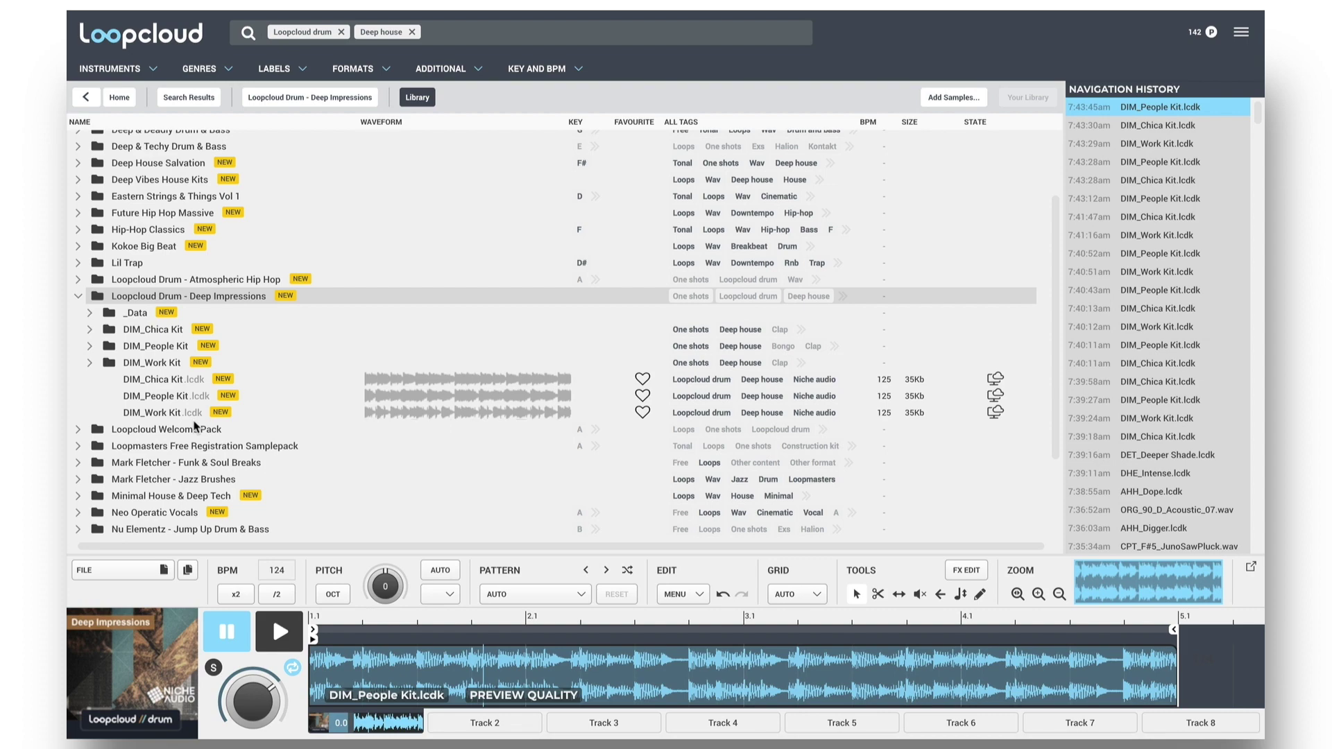
{"action": "left_click", "coordinate": [189, 379]}
{"action": "left_click", "coordinate": [186, 396]}
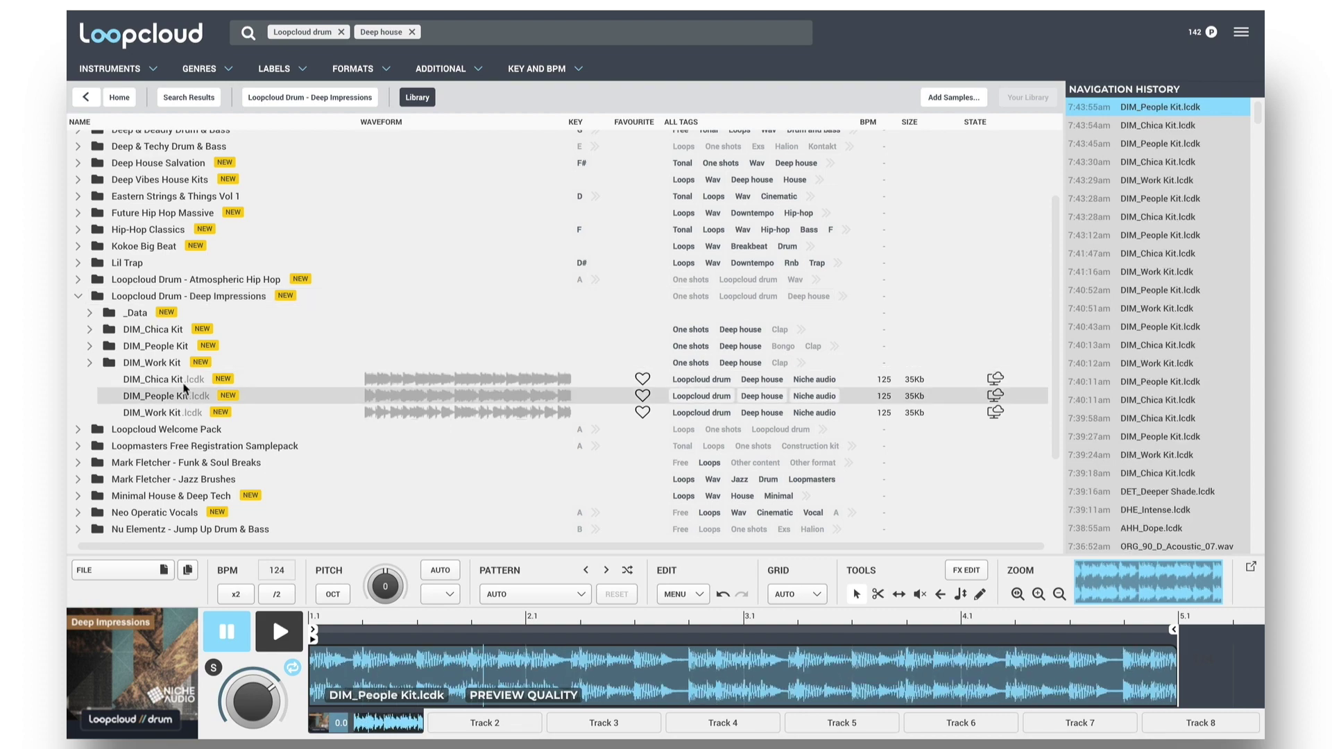
Step: Drag DIM_Chica Kit.lcdk out of Loopcloud onto the Loopcloud Drum plugin
{"action": "left_click", "coordinate": [175, 380]}
{"action": "left_click_drag", "start_coordinate": [176, 380], "coordinate": [1103, 331]}
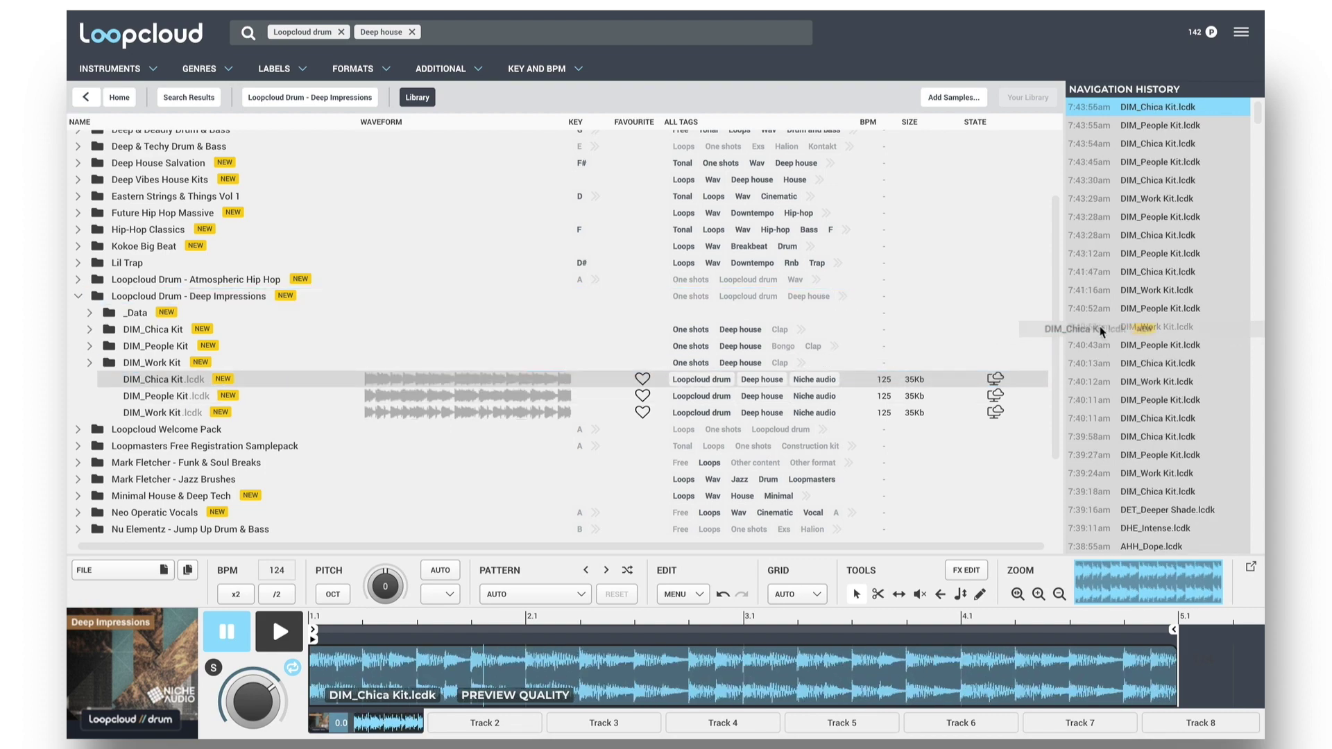
{"action": "left_click_drag", "start_coordinate": [1259, 313], "coordinate": [709, 340]}
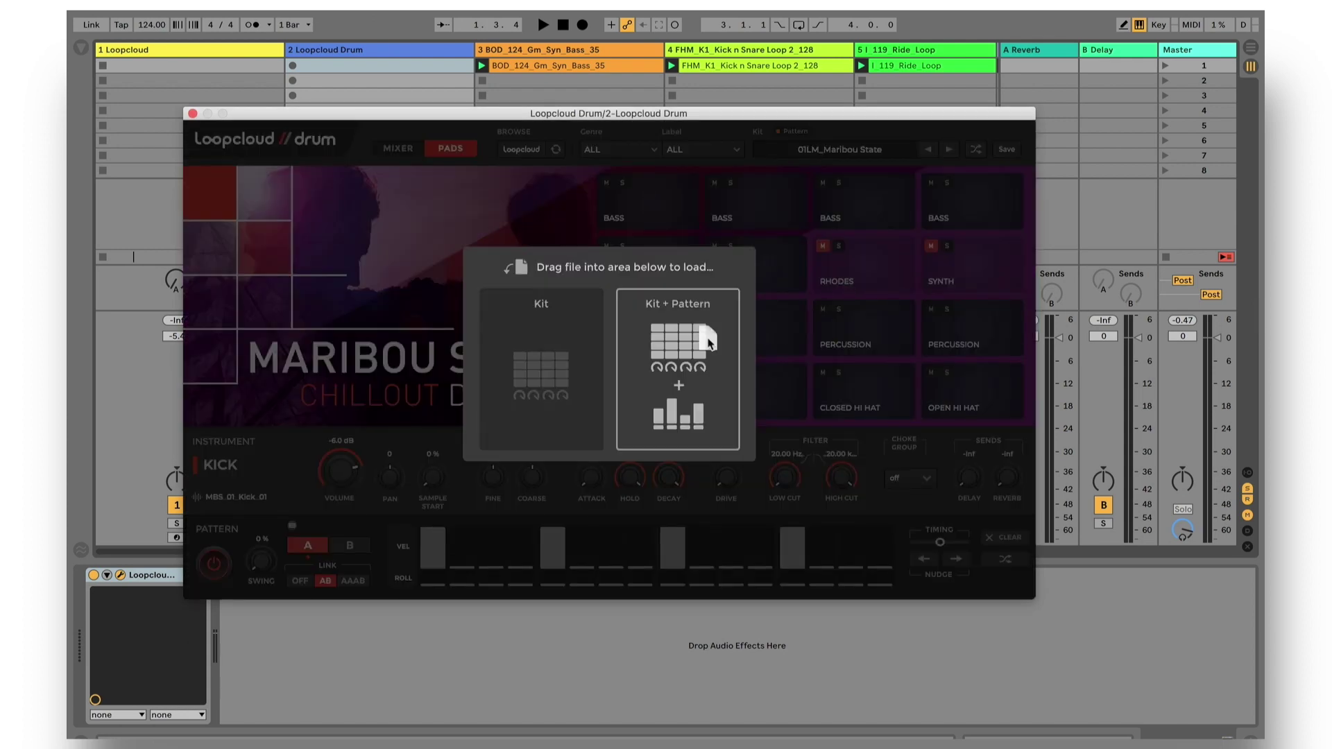
Step: Drop DIM_Chica Kit.lcdk onto Loopcloud Drum's Kit slot, select the VOCAL pad, and confirm the kit
{"action": "left_click_drag", "start_coordinate": [626, 351], "coordinate": [560, 359]}
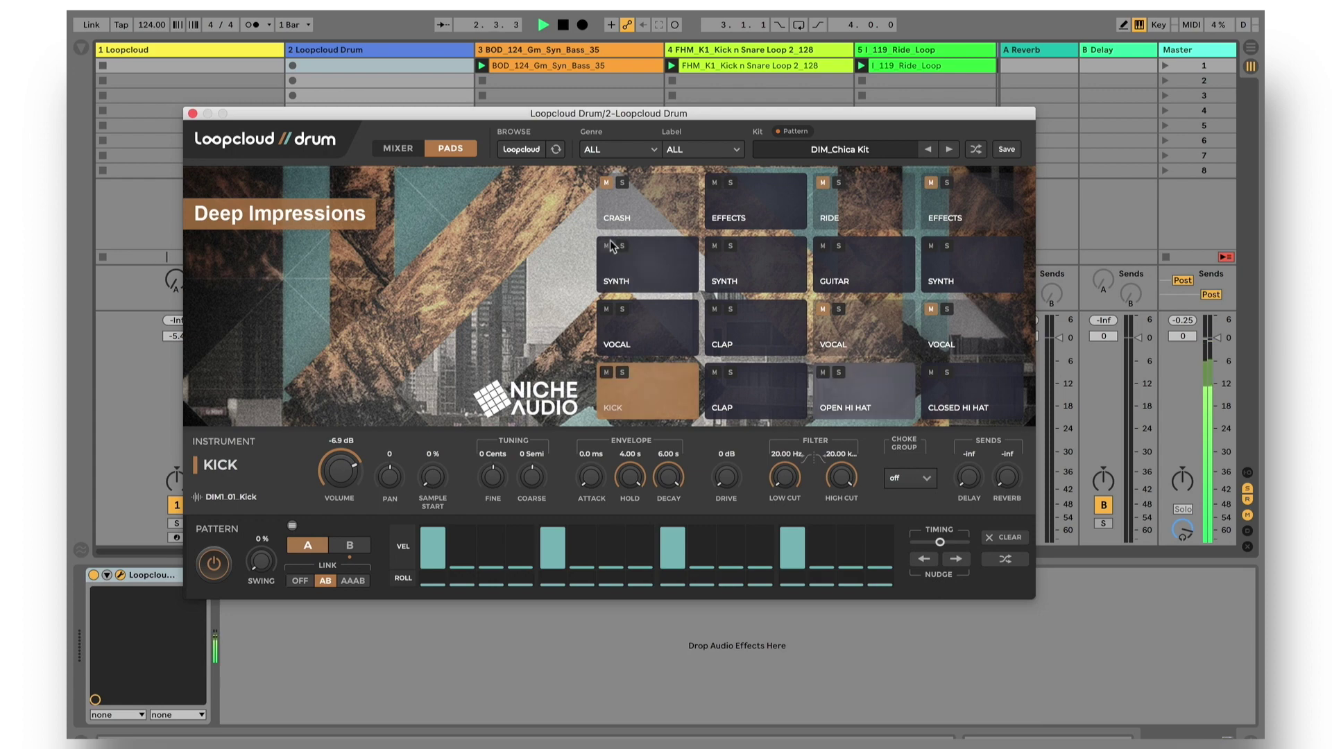
{"action": "left_click", "coordinate": [645, 327]}
{"action": "left_click", "coordinate": [878, 151]}
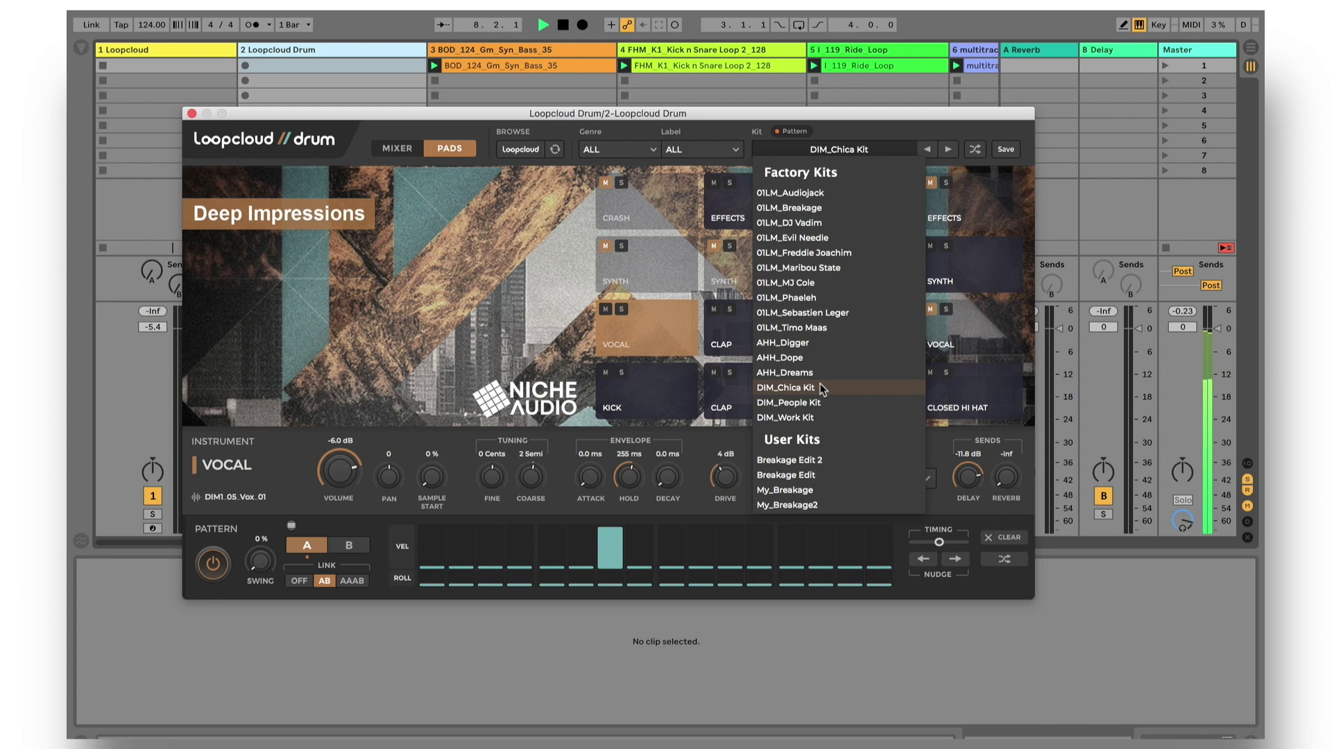
{"action": "left_click", "coordinate": [543, 150]}
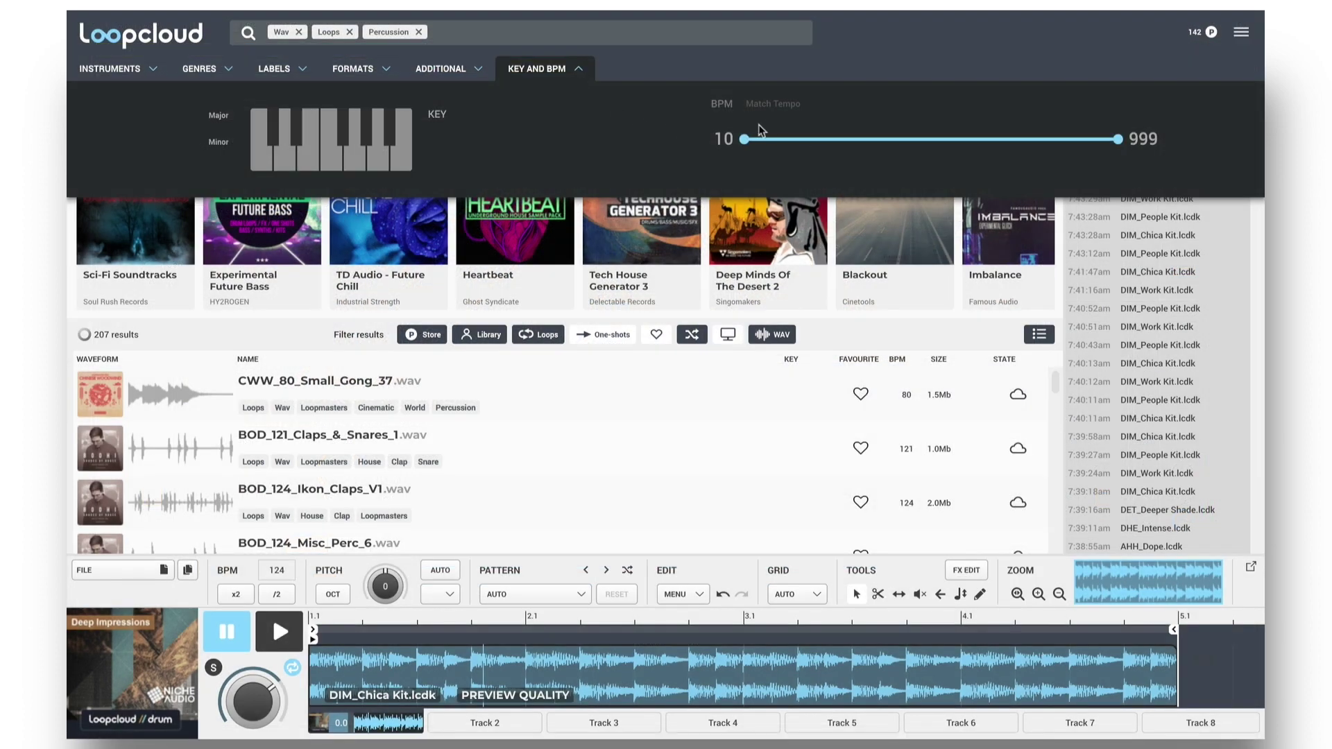
Step: Match the loop search to the 118–130 BPM project tempo and preview BOD_123_Conga_Perc_2.wav
{"action": "left_click", "coordinate": [773, 105]}
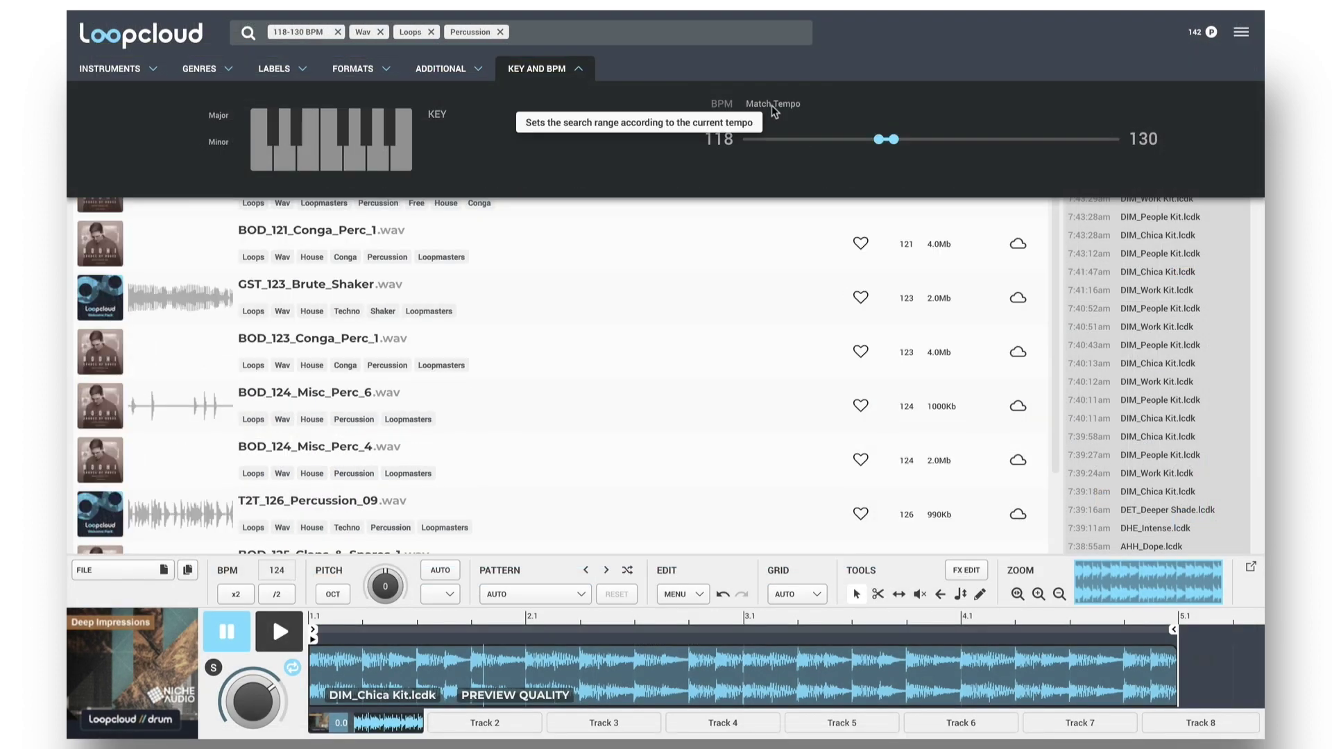
{"action": "left_click", "coordinate": [579, 69]}
{"action": "left_click", "coordinate": [340, 179]}
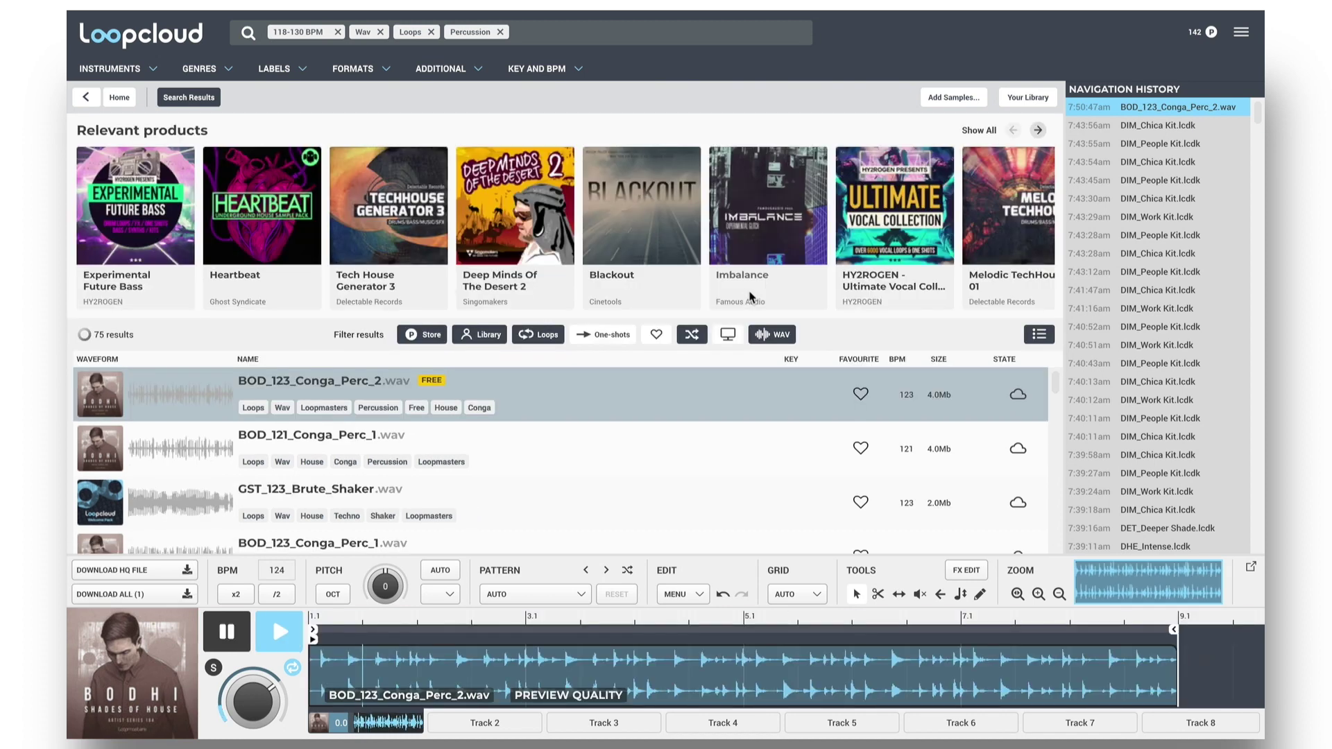
{"action": "scroll", "coordinate": [447, 445], "scroll_direction": "down", "scroll_amount": 10}
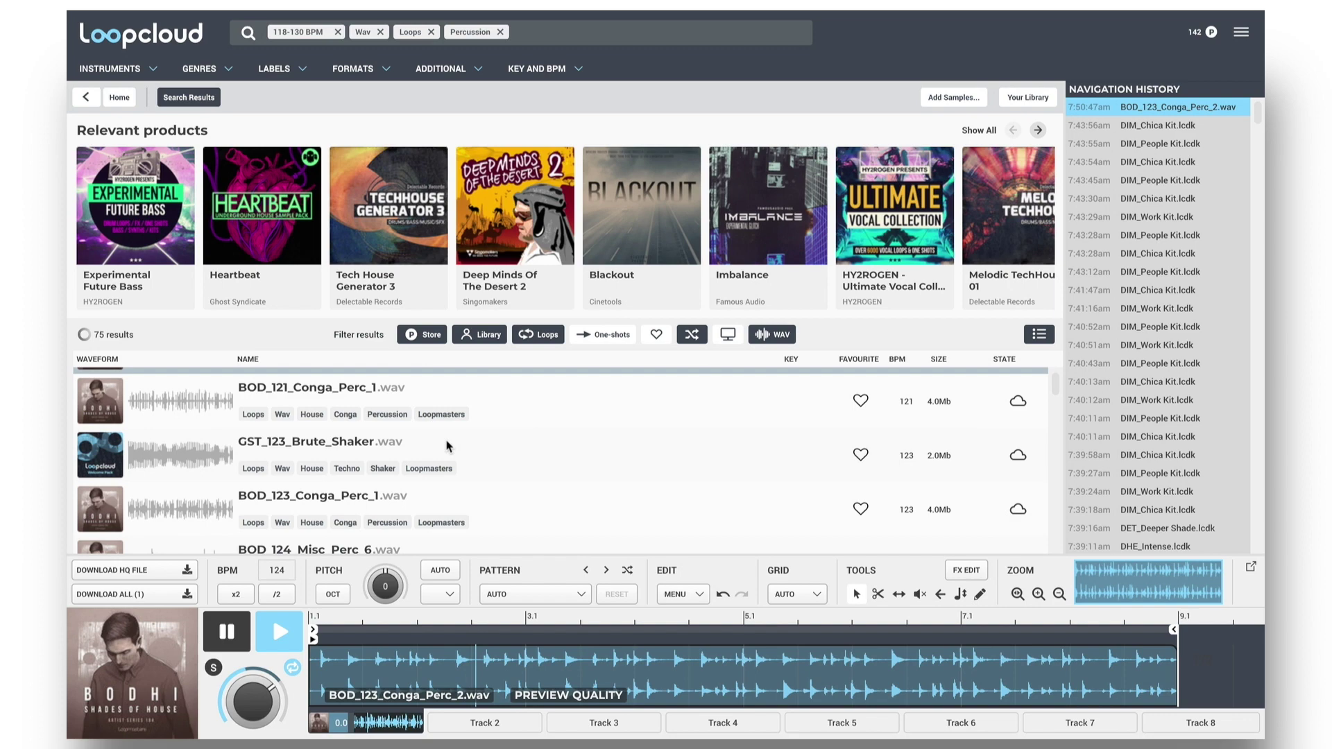